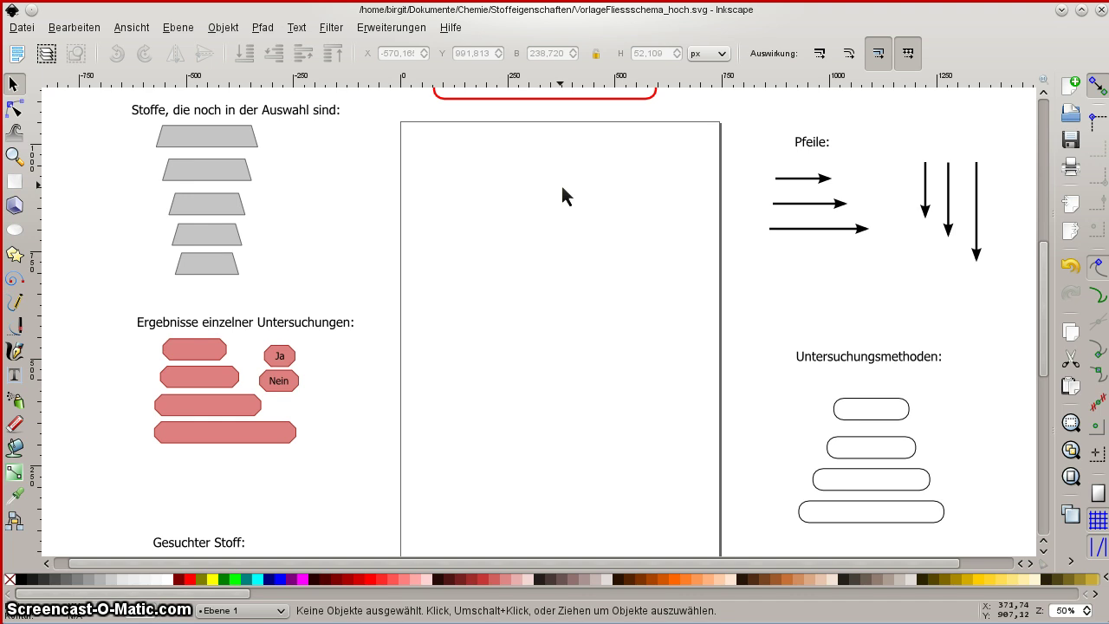
- Bring the Fliessschema-Beispiel klare Flüssigkeiten.svg document window to the front
scroll(563, 188, "down", 1)
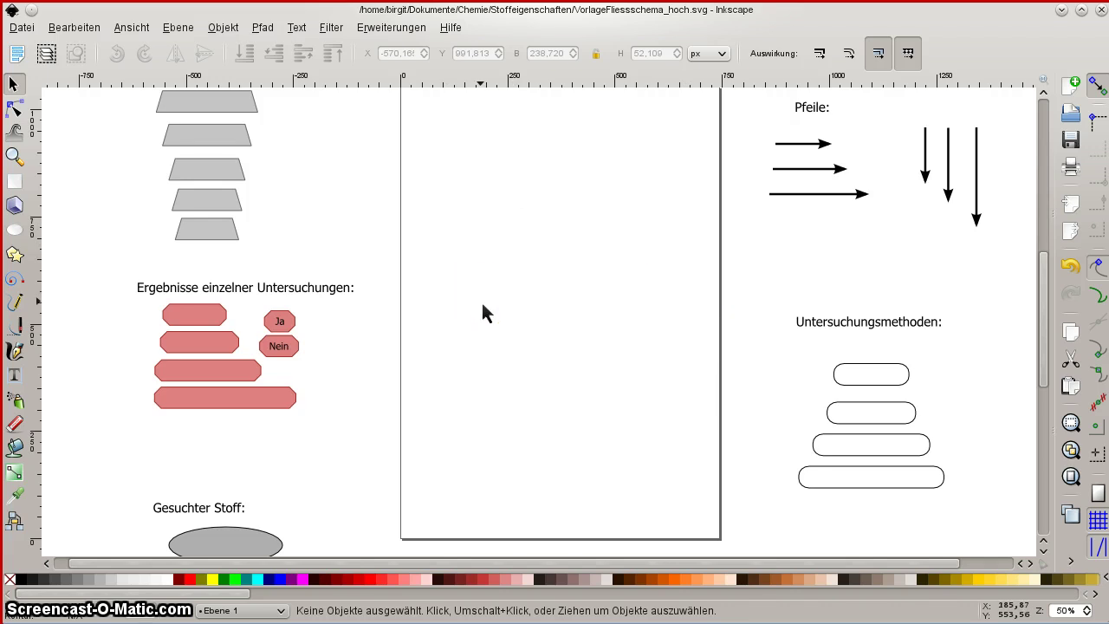
key("alt+Tab")
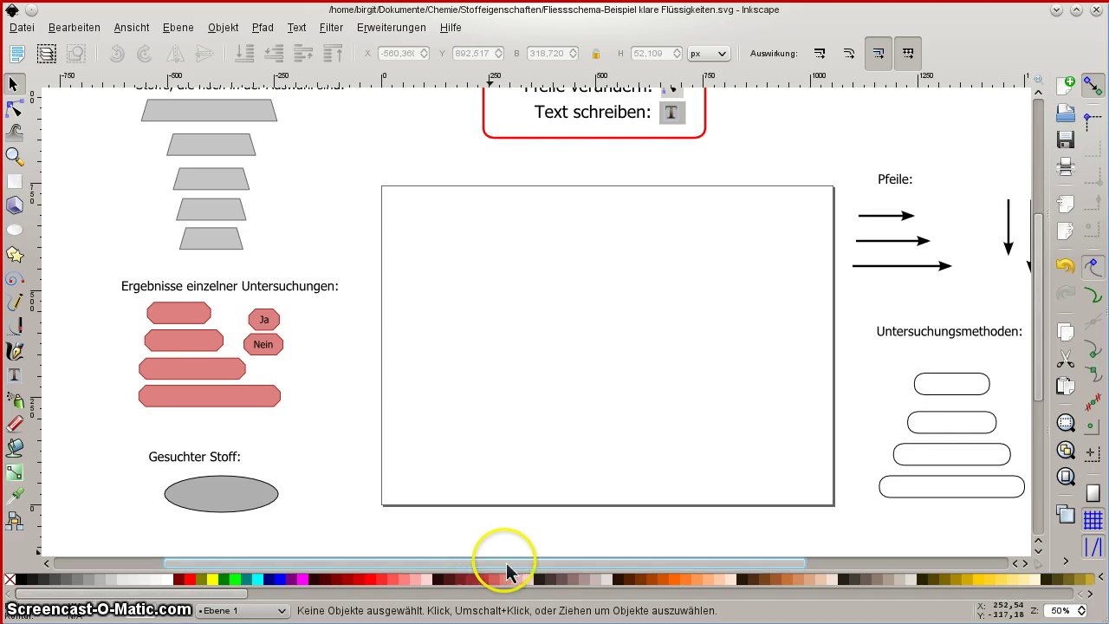
mouse_move(508, 570)
left_mouse_down()
mouse_move(346, 577)
mouse_move(538, 584)
left_mouse_up()
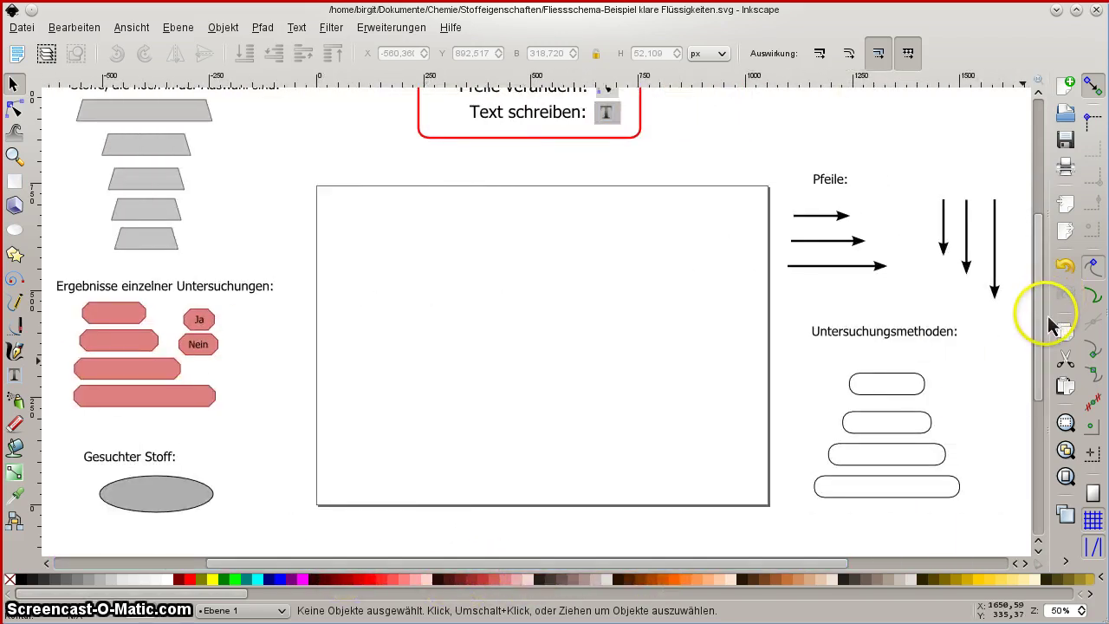
mouse_move(1039, 325)
left_mouse_down()
mouse_move(1036, 382)
mouse_move(1039, 357)
left_mouse_up()
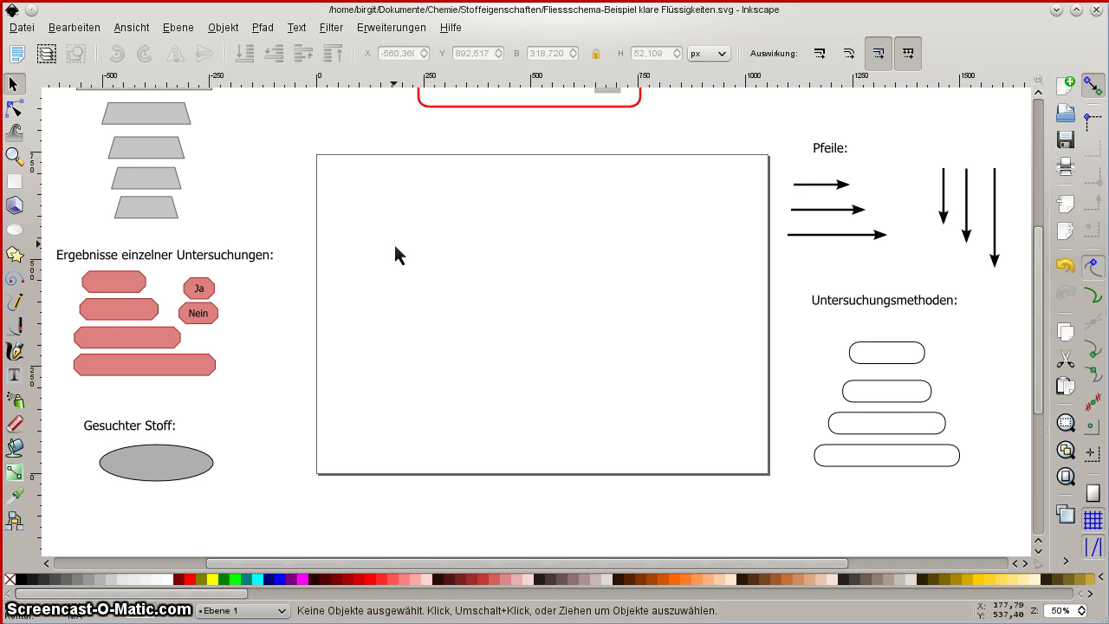
left_click(395, 250)
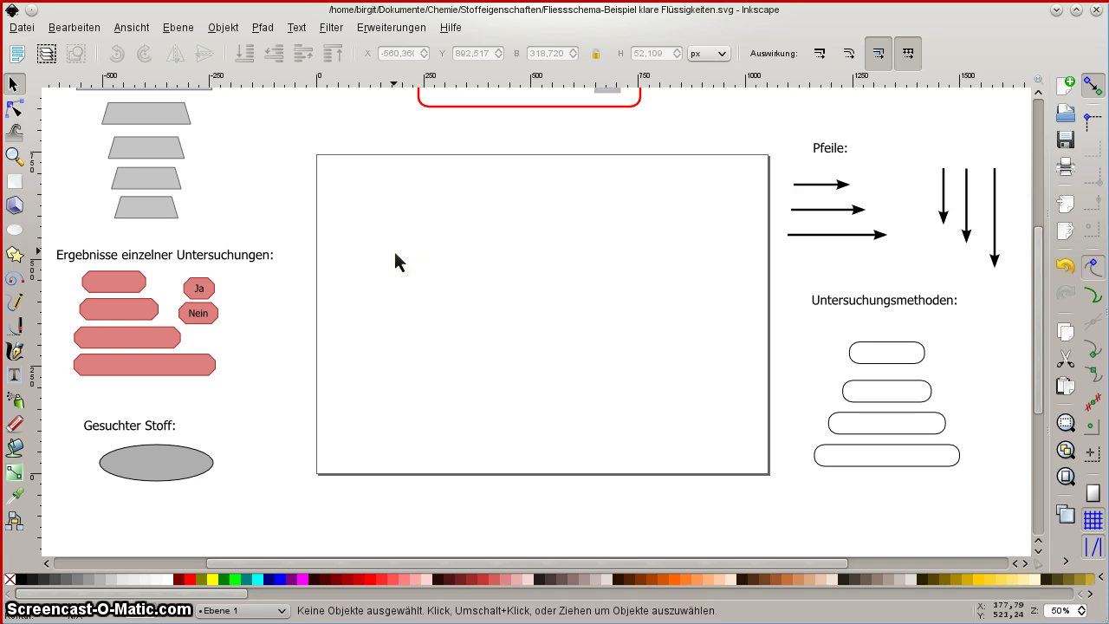
left_click(405, 266)
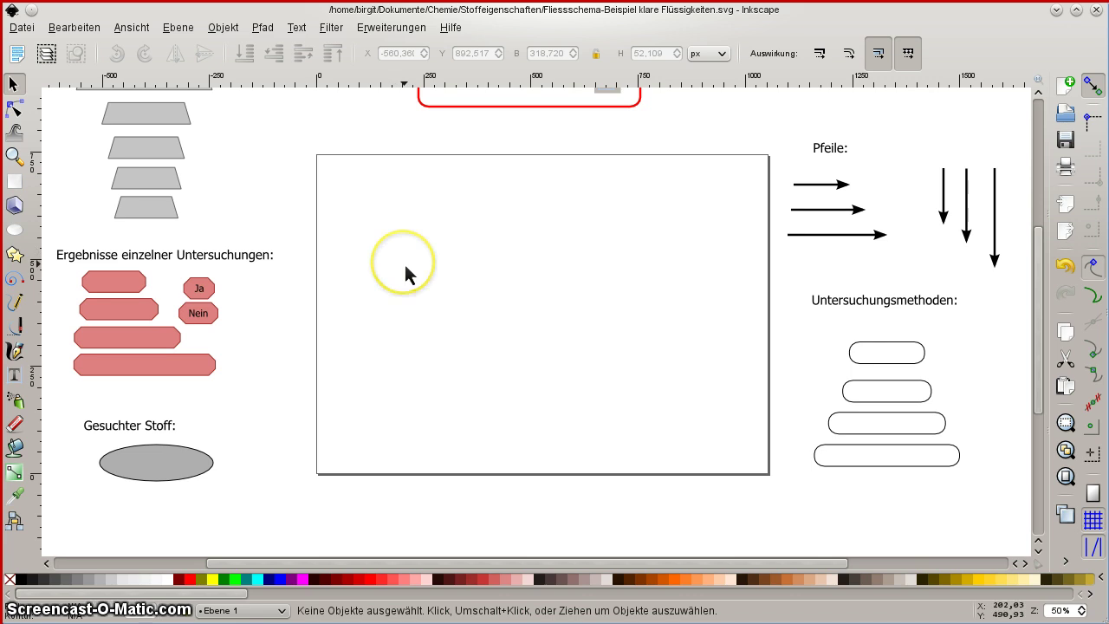
key("ctrl")
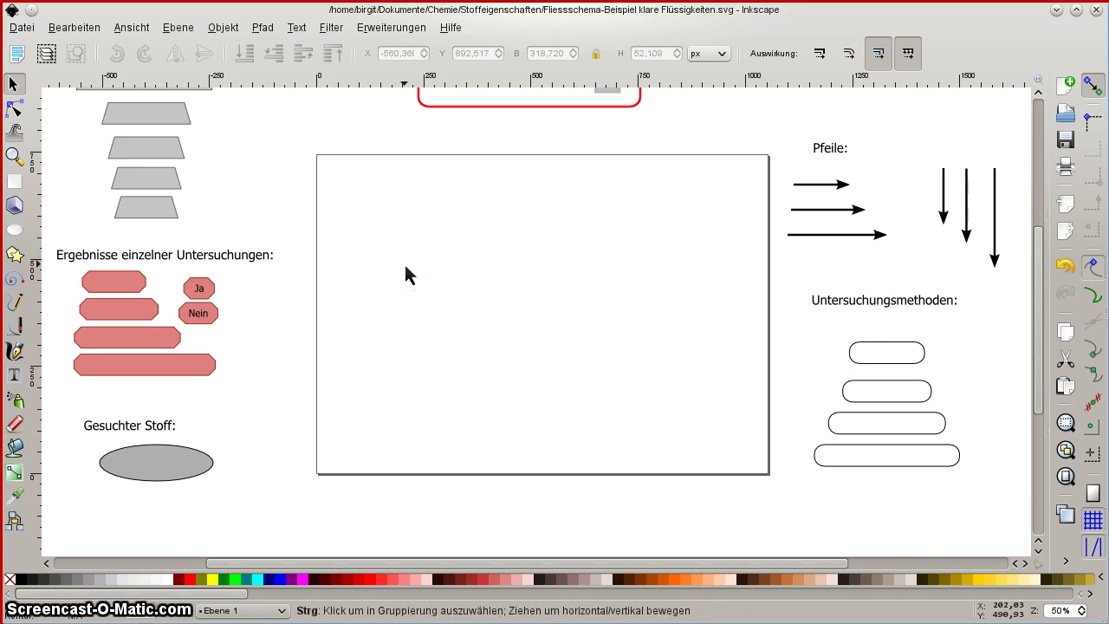
scroll(406, 267, "up", 1)
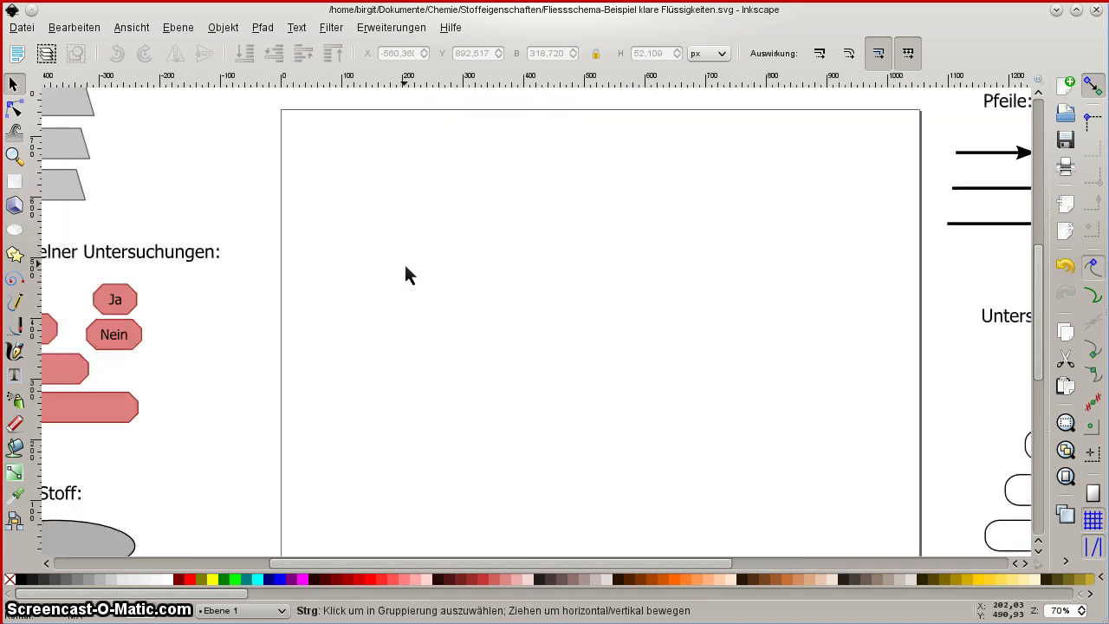
scroll(405, 266, "up", 2)
scroll(405, 267, "down", 1)
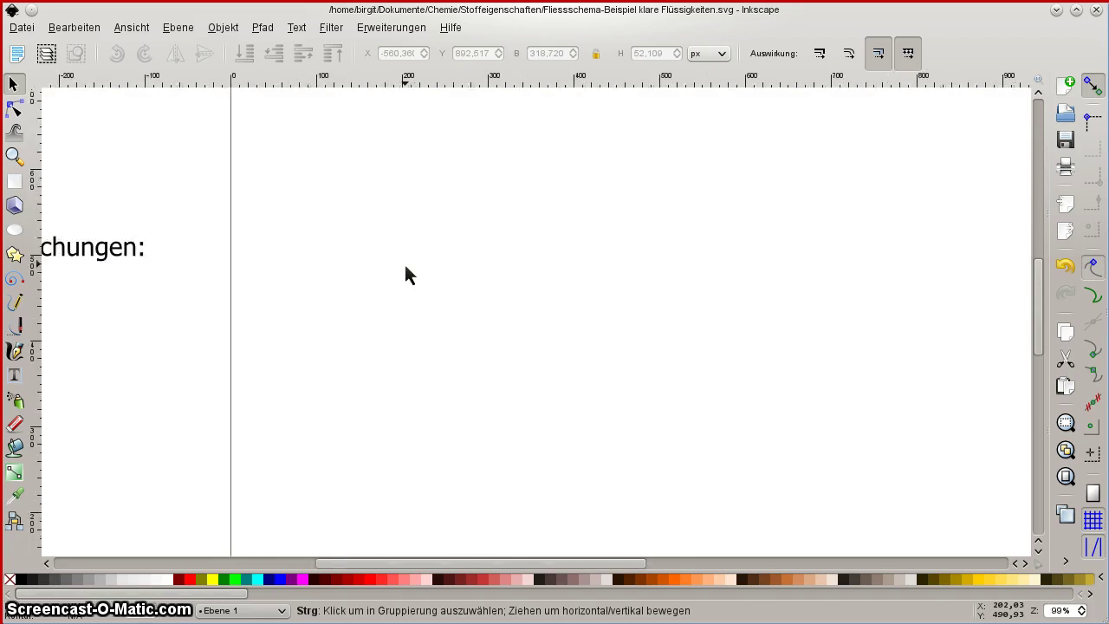
scroll(405, 267, "down", 1)
scroll(406, 267, "down", 1)
scroll(406, 267, "up", 2)
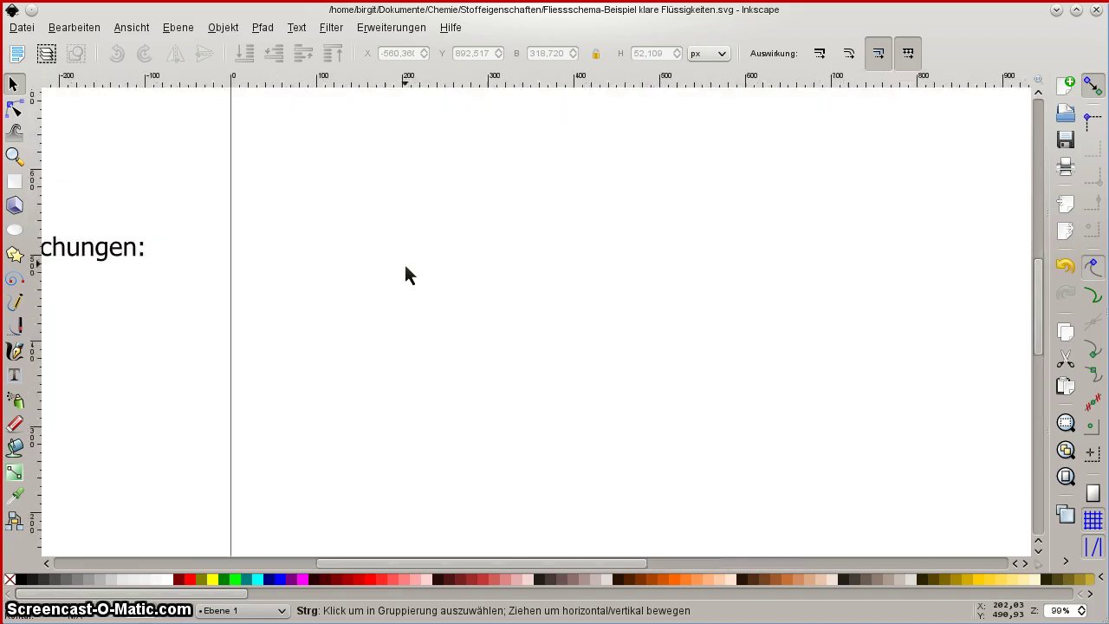
scroll(406, 267, "down", 2)
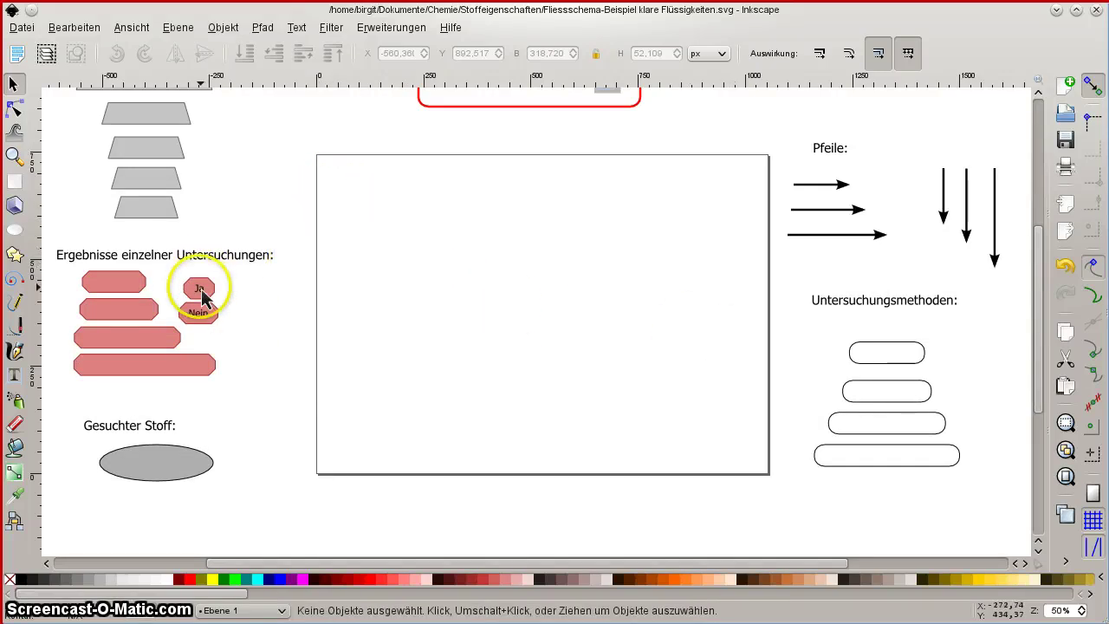
left_click(121, 281)
mouse_move(122, 280)
left_mouse_down()
mouse_move(390, 177)
mouse_move(368, 182)
left_mouse_up()
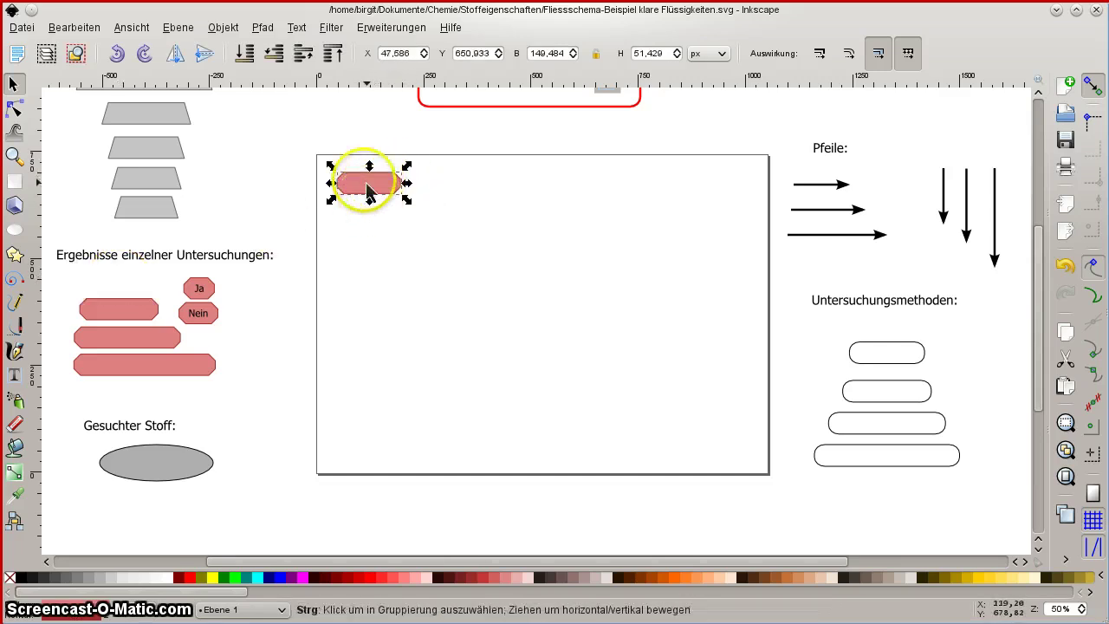
scroll(366, 183, "up", 4, "ctrl")
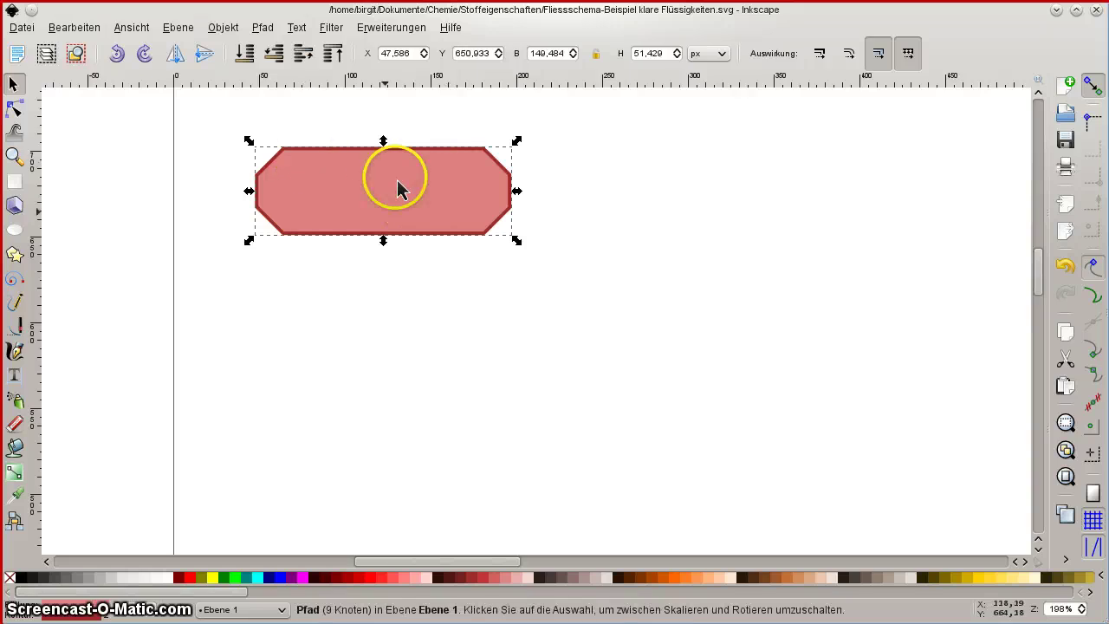
scroll(397, 182, "down", 2, "ctrl")
scroll(397, 182, "down", 2, "ctrl")
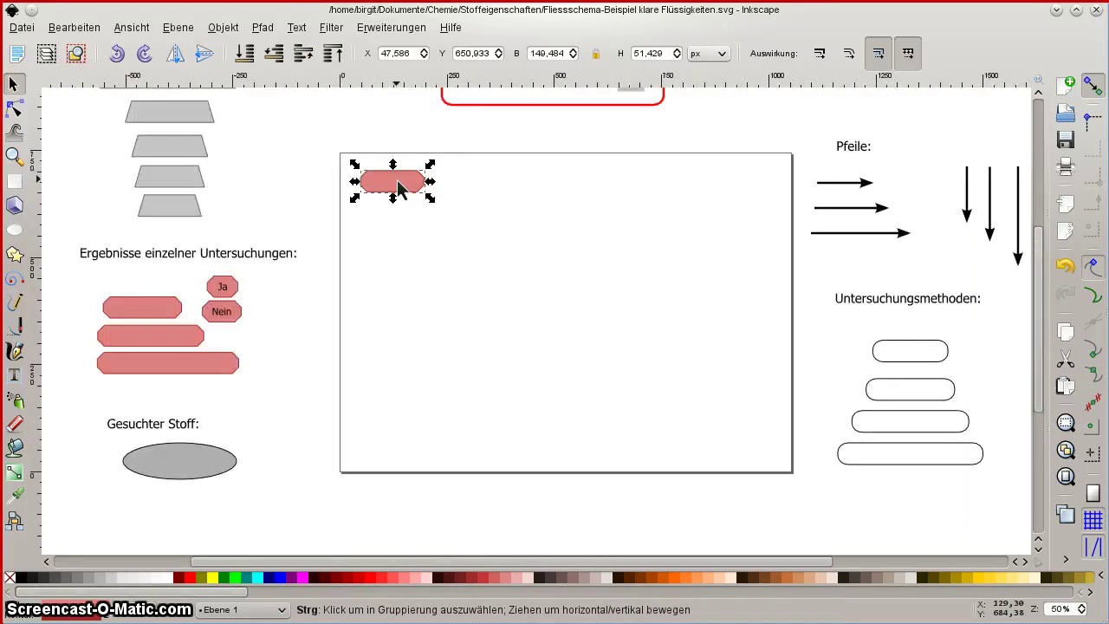
left_click_drag(398, 187, 150, 290)
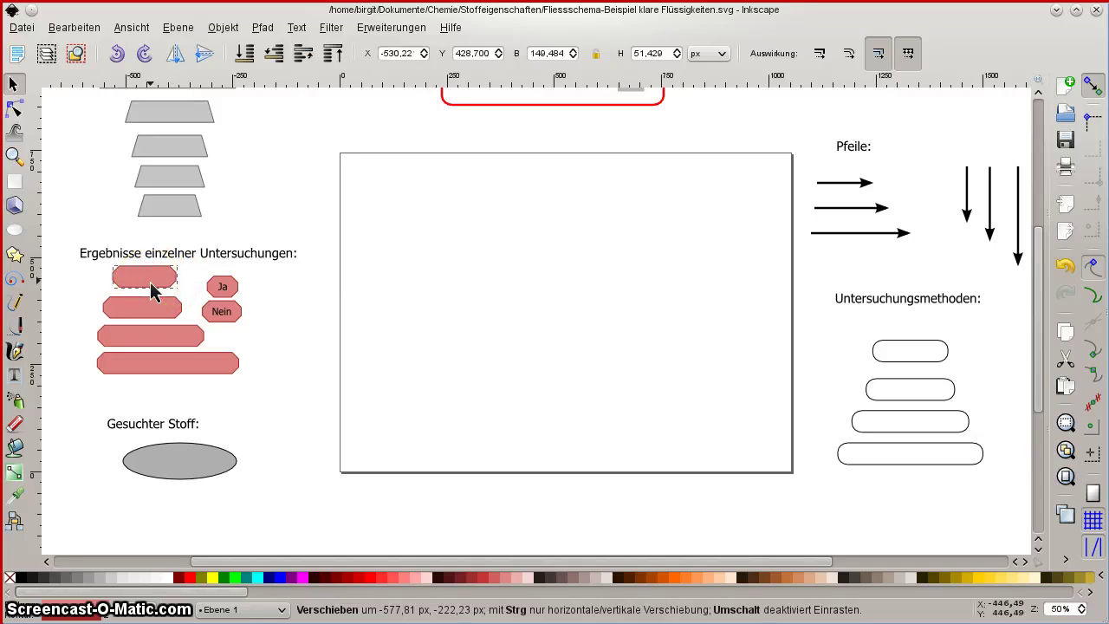
left_click(318, 265)
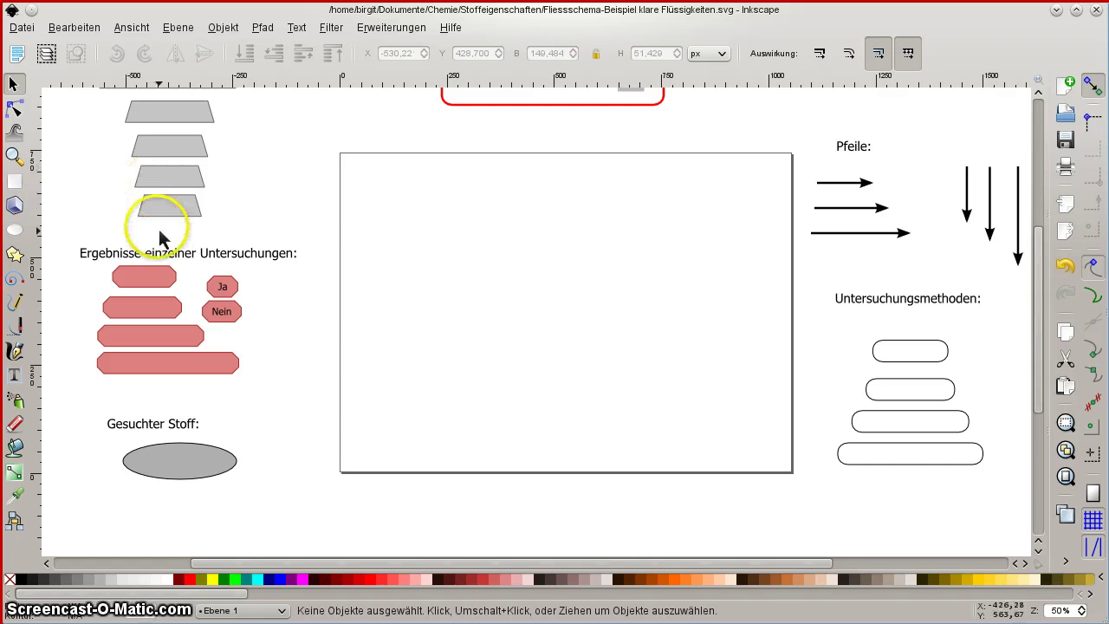
- Select the top red result shape and nudge it slightly left
left_click(142, 282)
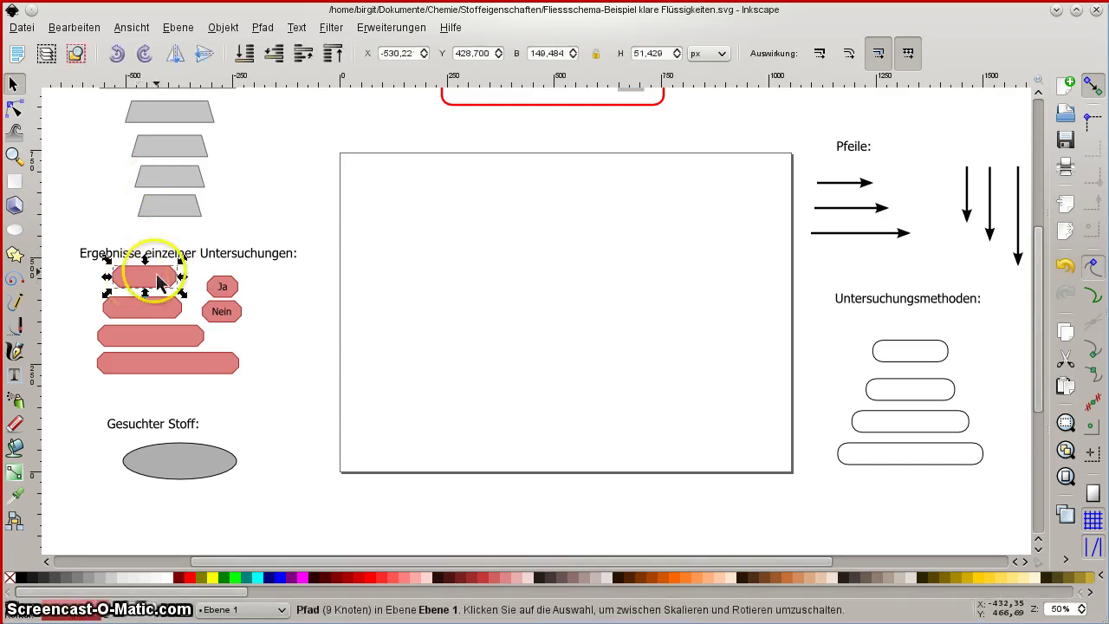
mouse_move(147, 291)
left_mouse_down()
mouse_move(176, 292)
mouse_move(157, 288)
left_mouse_up()
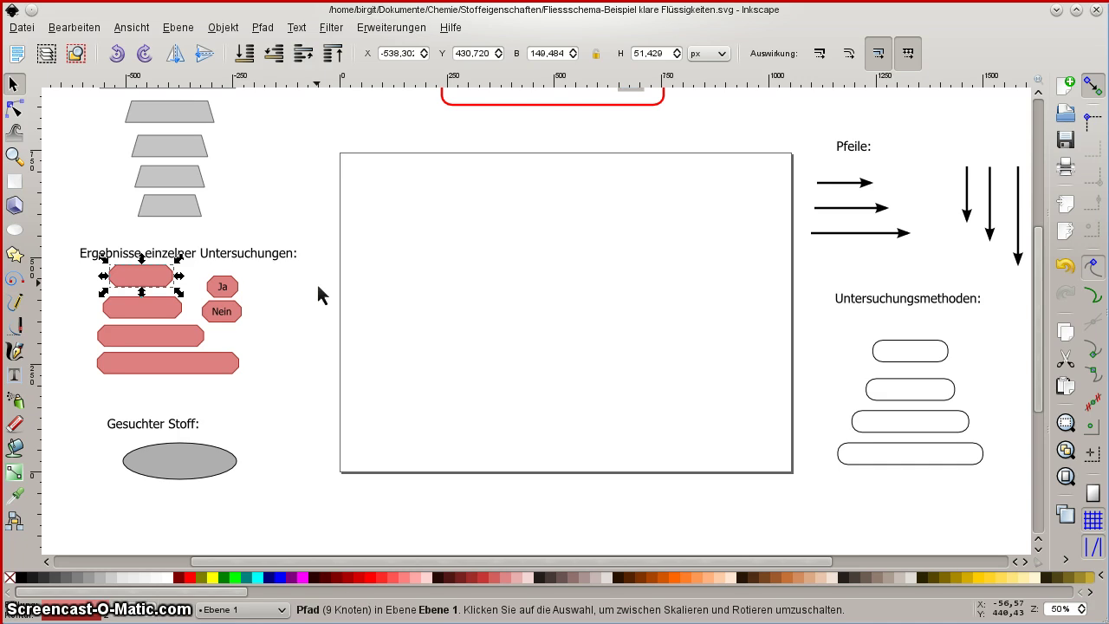
left_click(219, 287)
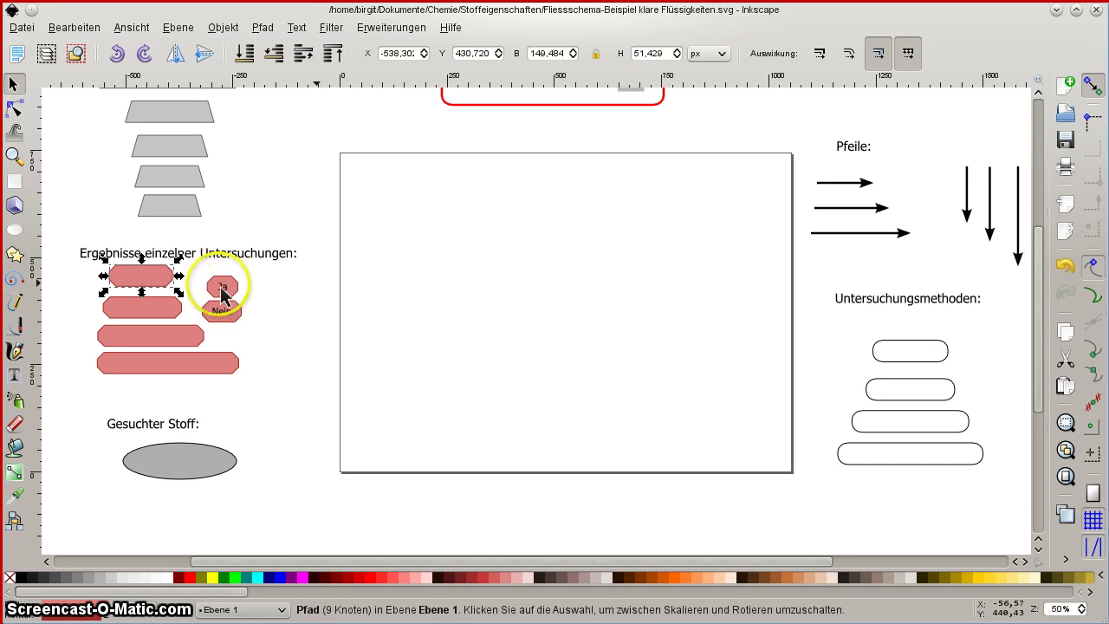
left_click(130, 276)
right_click(156, 279)
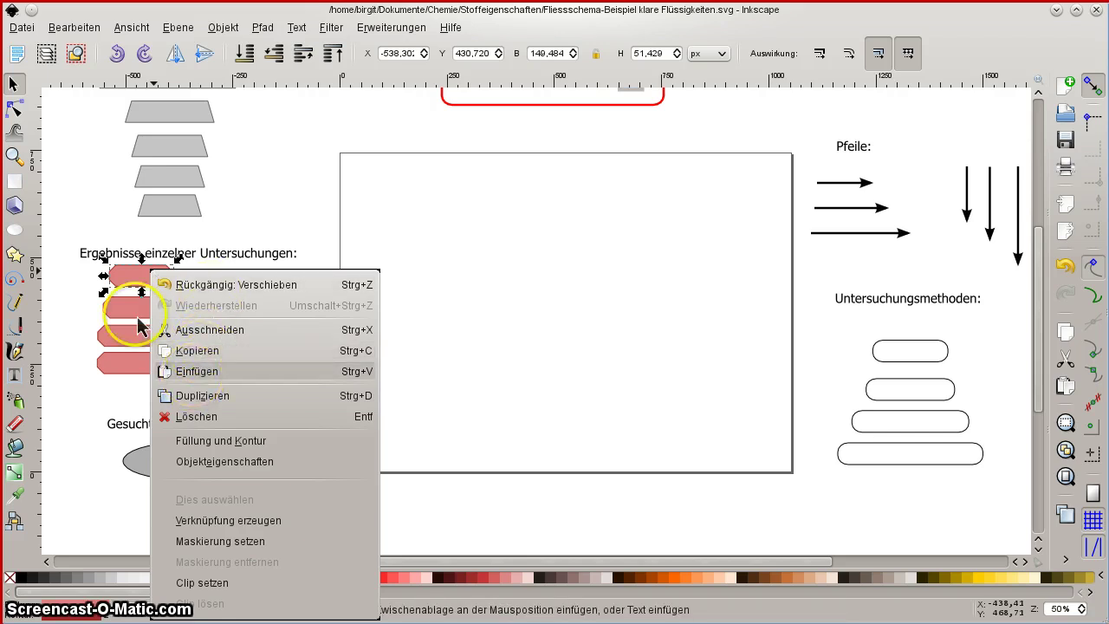
left_click(130, 279)
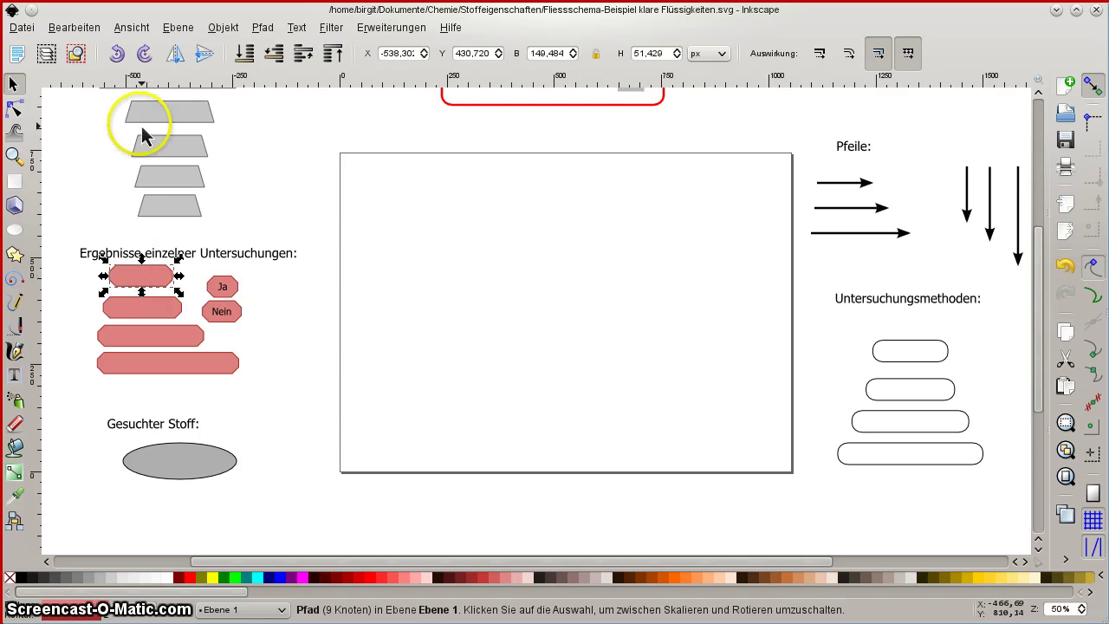
- Copy the red shape and paste the copy into the frame's upper left
left_click(74, 27)
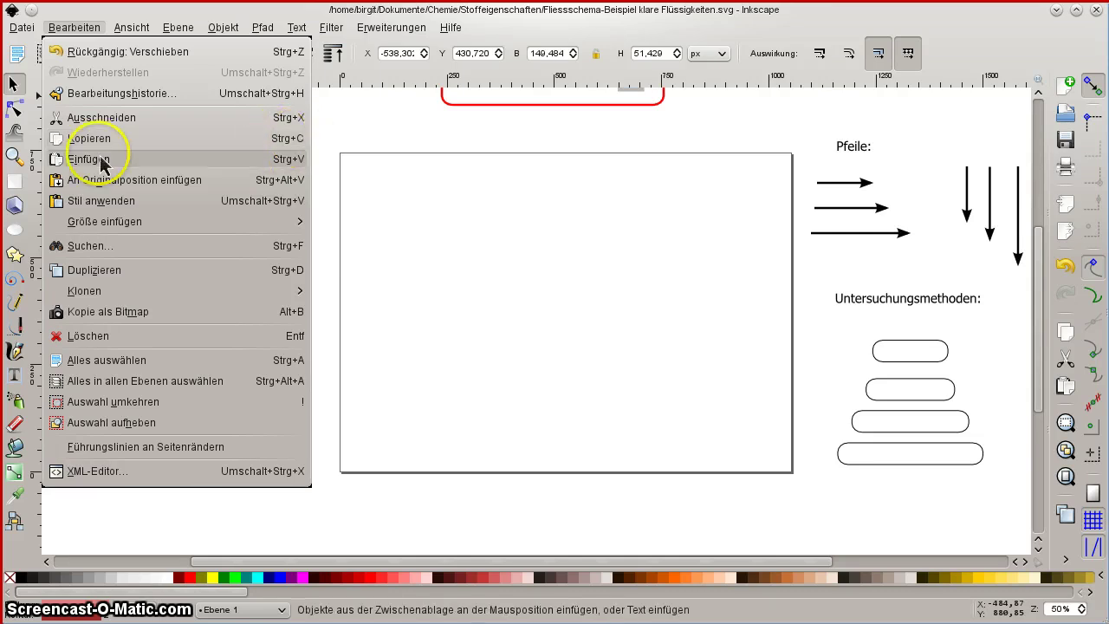
left_click(136, 20)
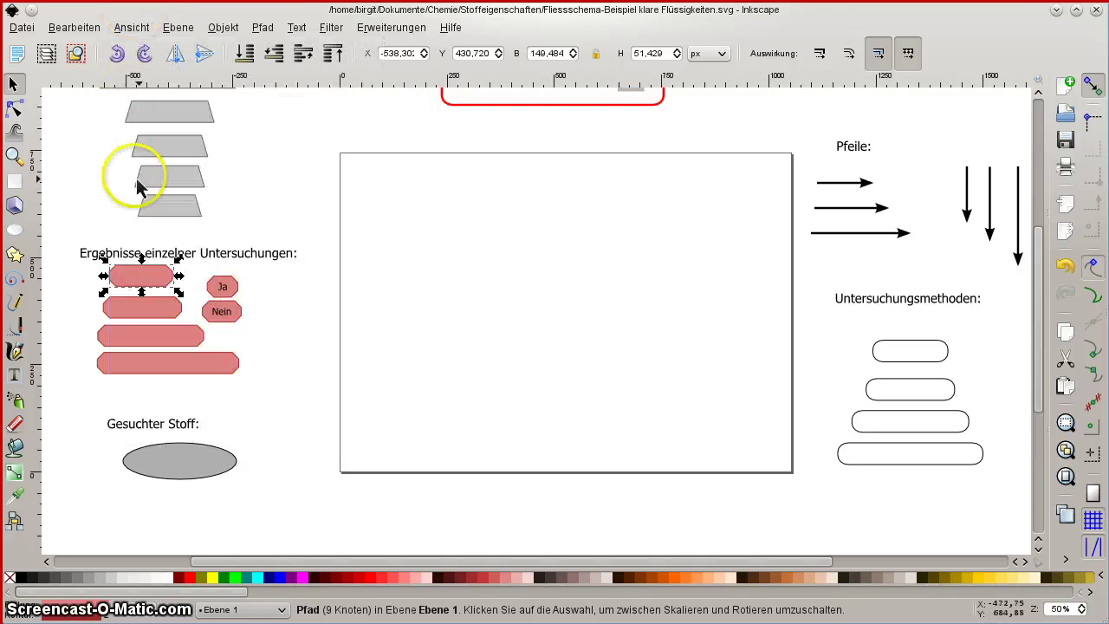
left_click(152, 281)
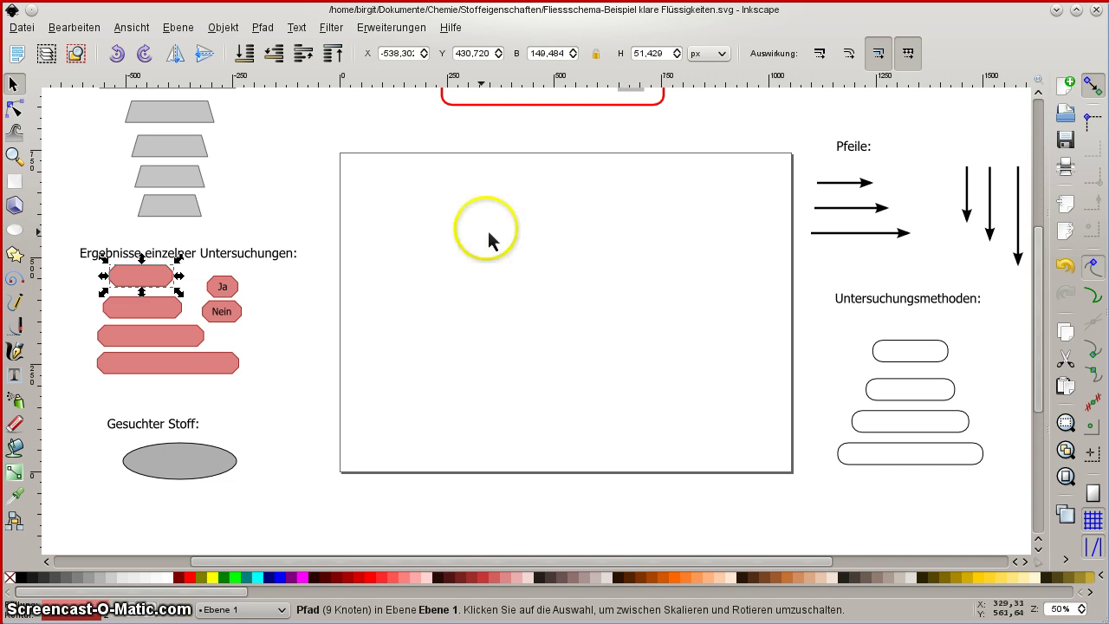
key("ctrl")
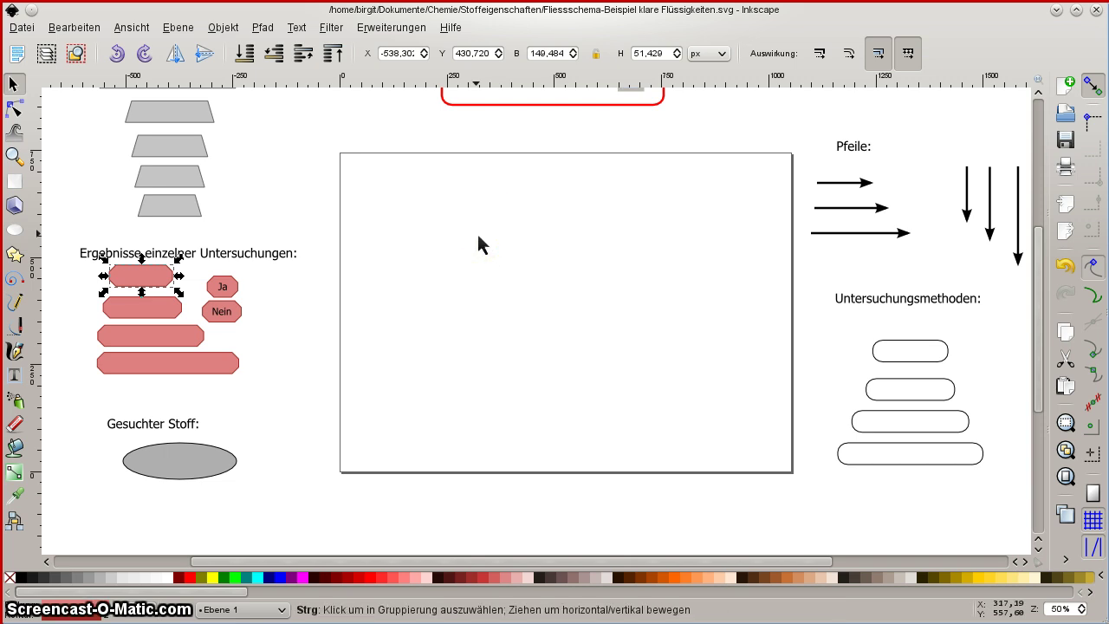
key("ctrl+v")
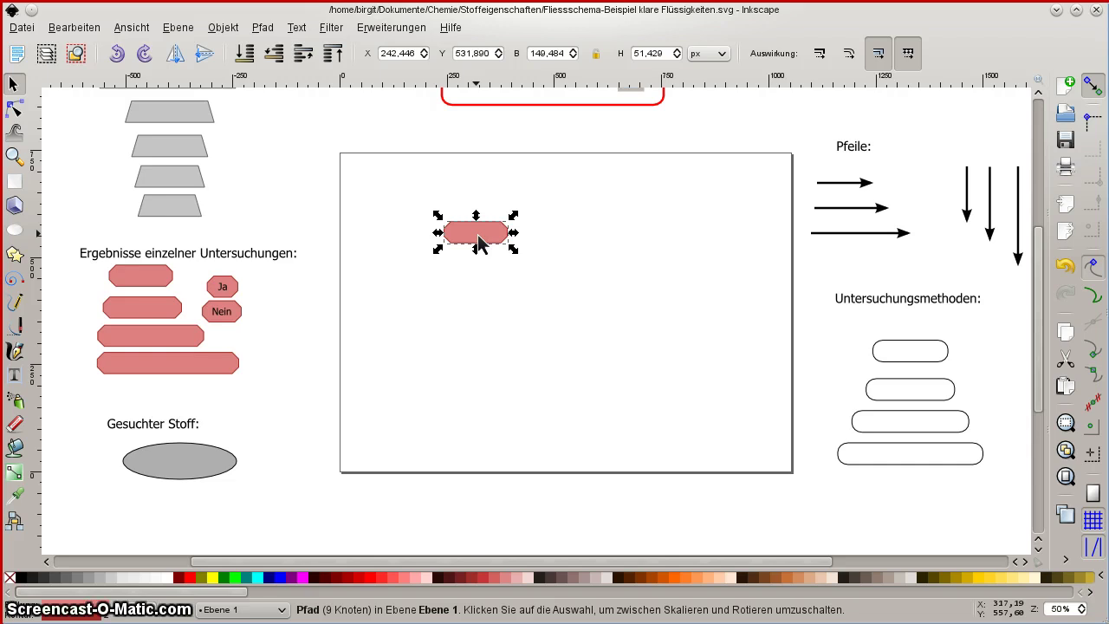
- Move the pasted red shape aside and place a copy of the top grey trapezoid near the frame's top
left_click(479, 241)
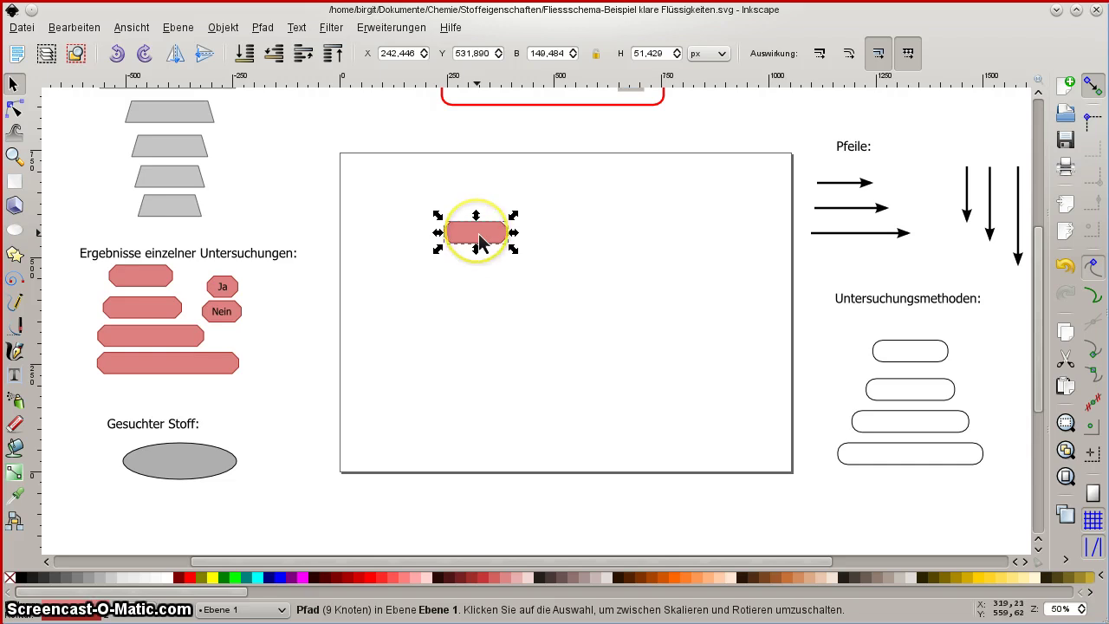
mouse_move(479, 241)
left_mouse_down()
mouse_move(465, 190)
mouse_move(535, 221)
mouse_move(254, 341)
mouse_move(287, 341)
left_mouse_up()
left_click(195, 122)
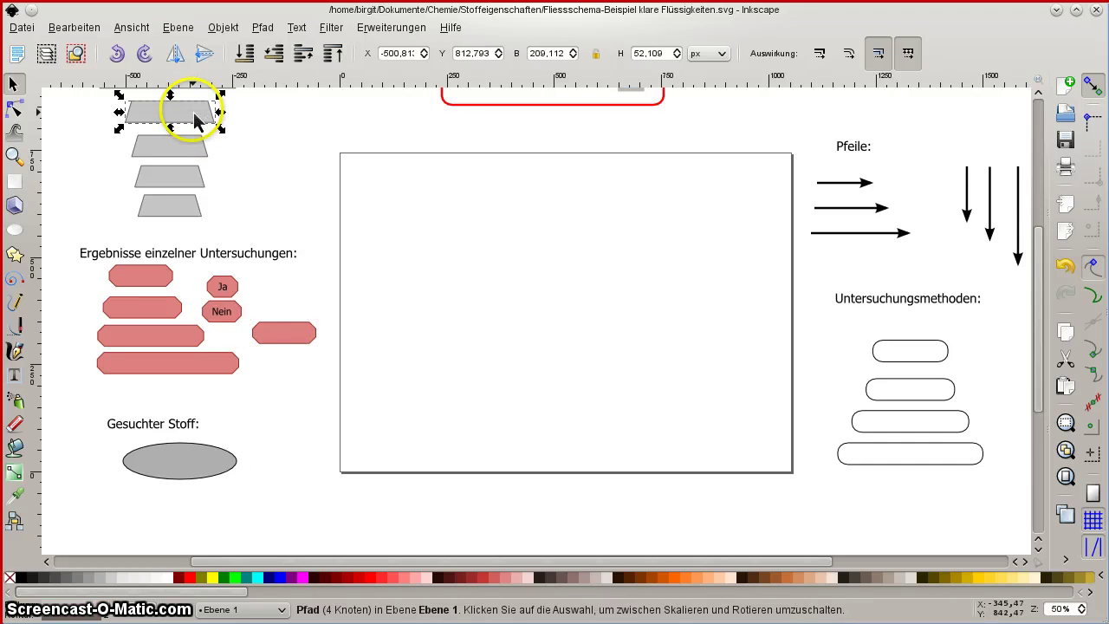
key("ctrl")
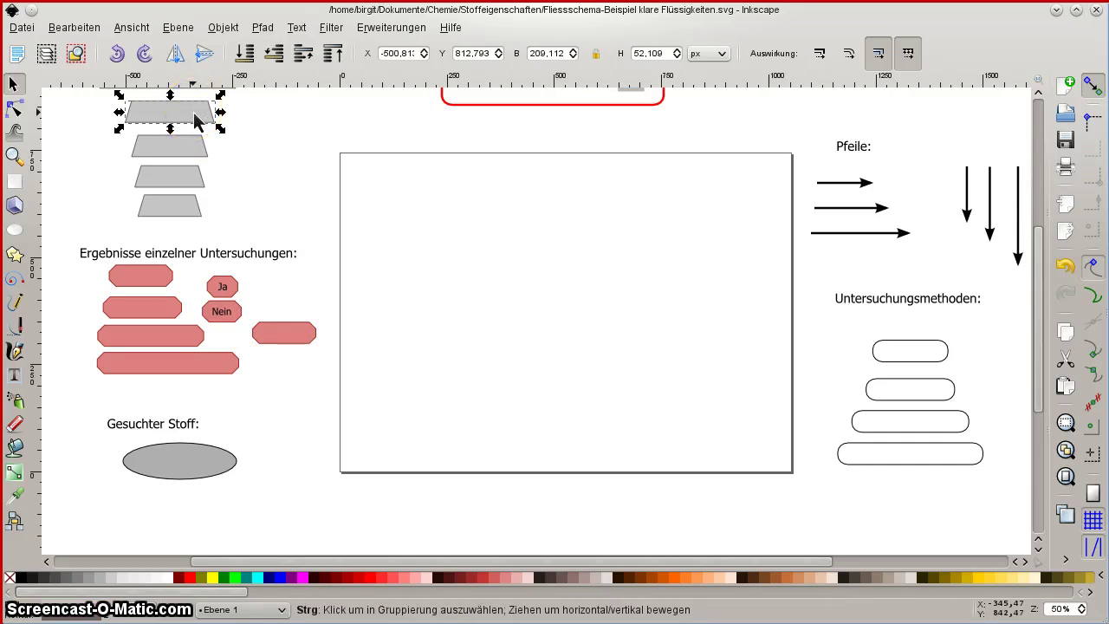
key("ctrl+v")
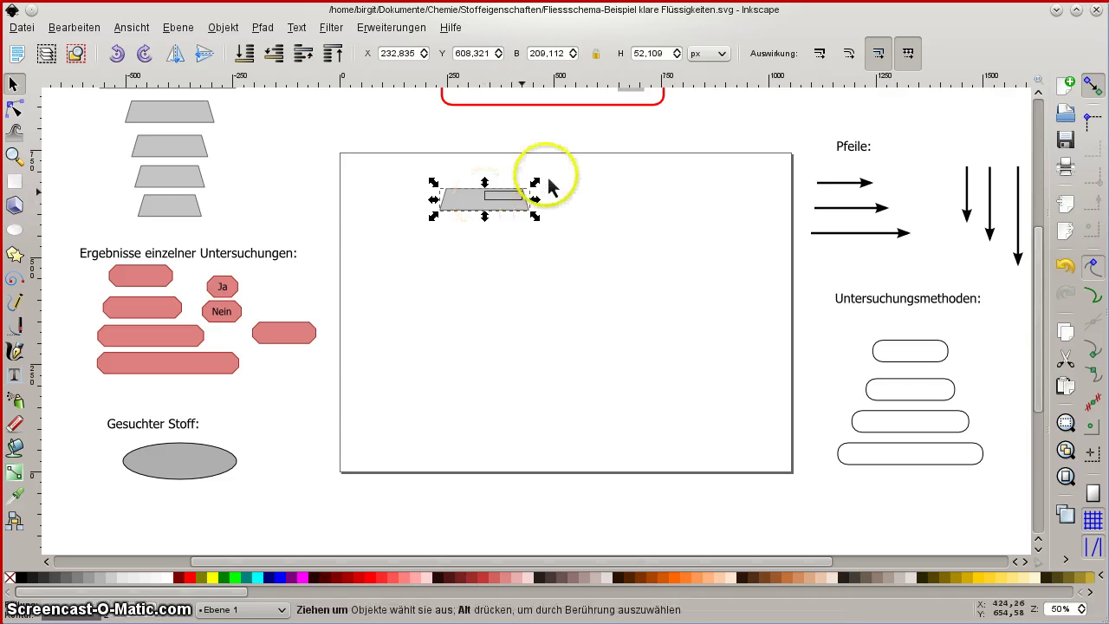
left_click_drag(491, 208, 518, 187)
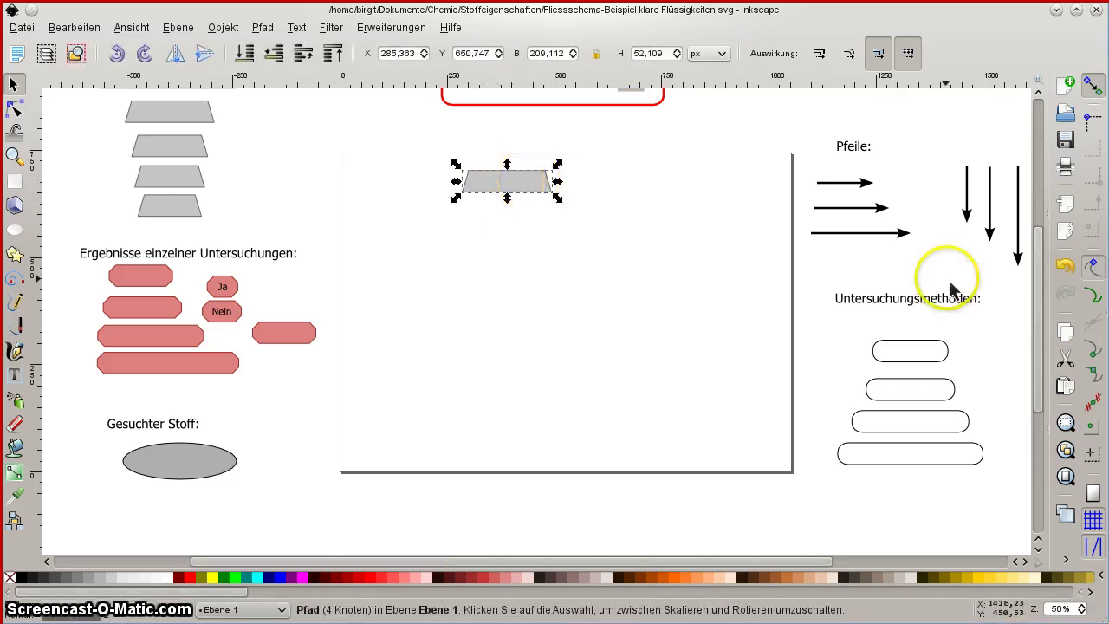
left_click(966, 209)
left_click(634, 227)
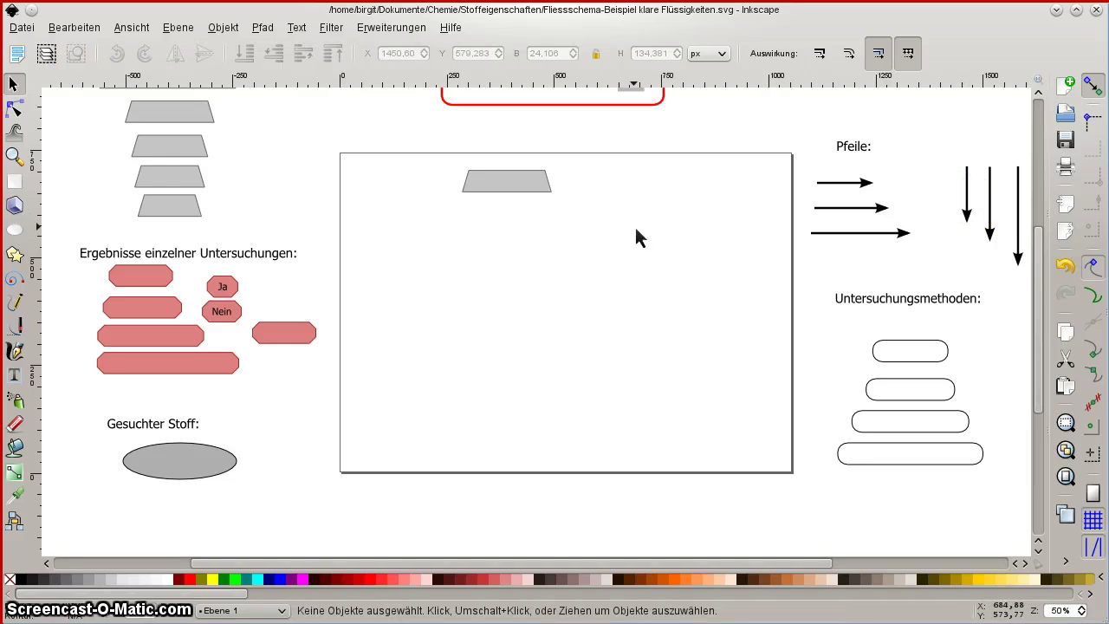
scroll(577, 253, "up", 1)
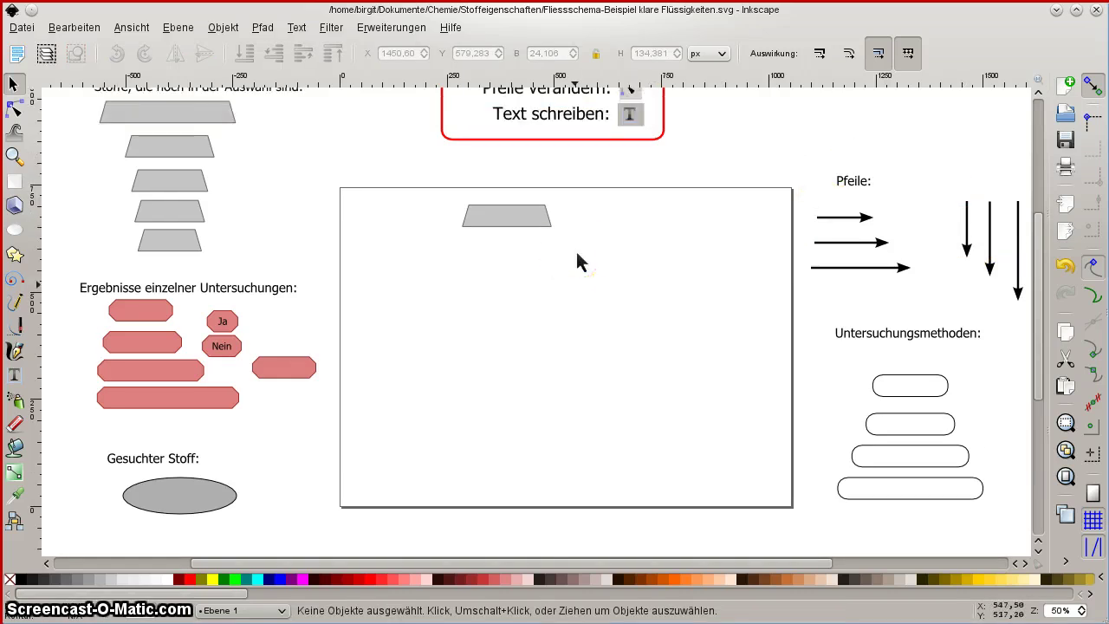
scroll(577, 253, "up", 3)
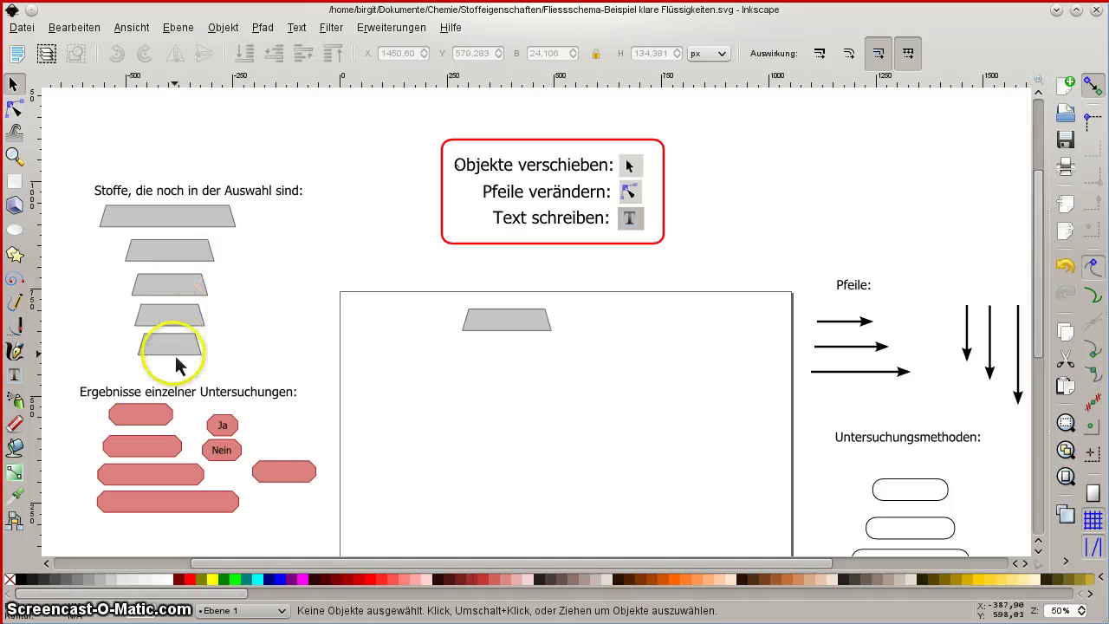
scroll(748, 254, "down", 2)
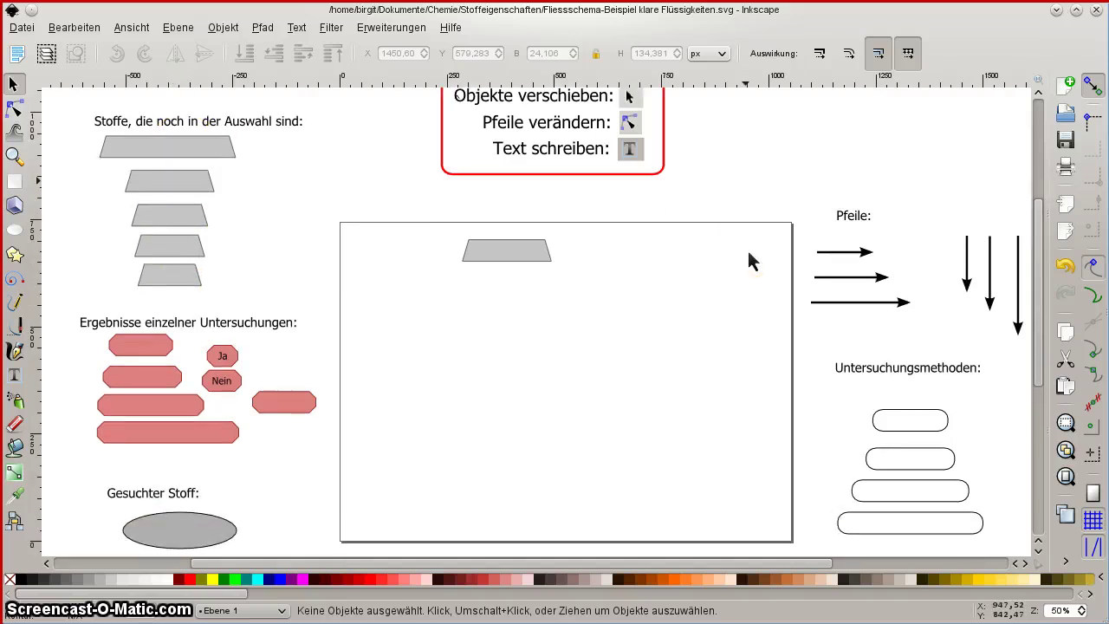
scroll(750, 257, "up", 3)
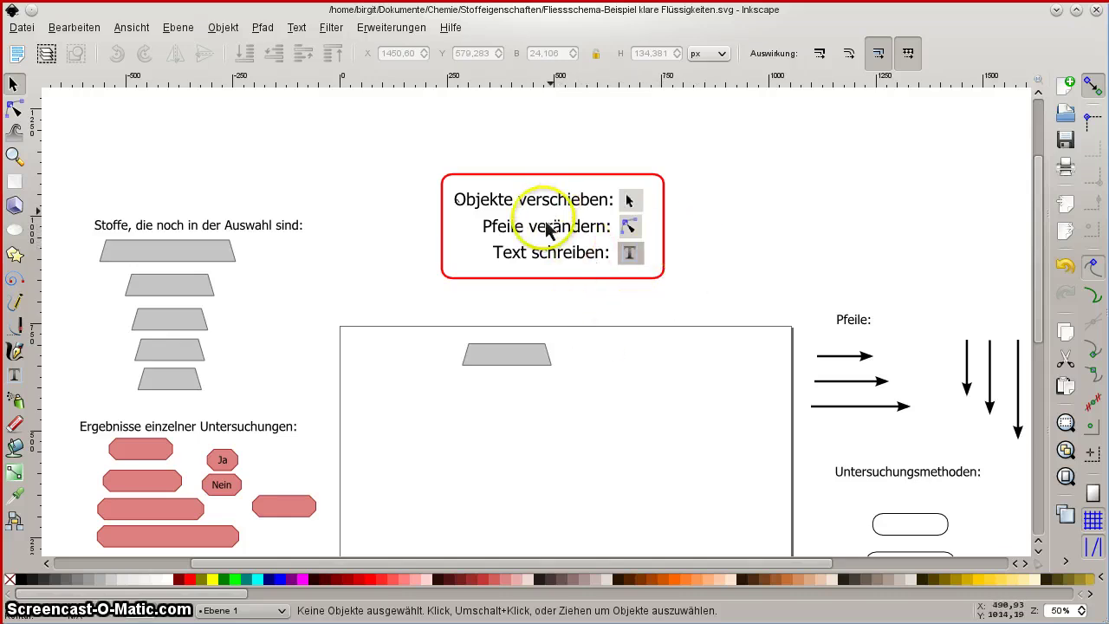
scroll(503, 277, "down", 2)
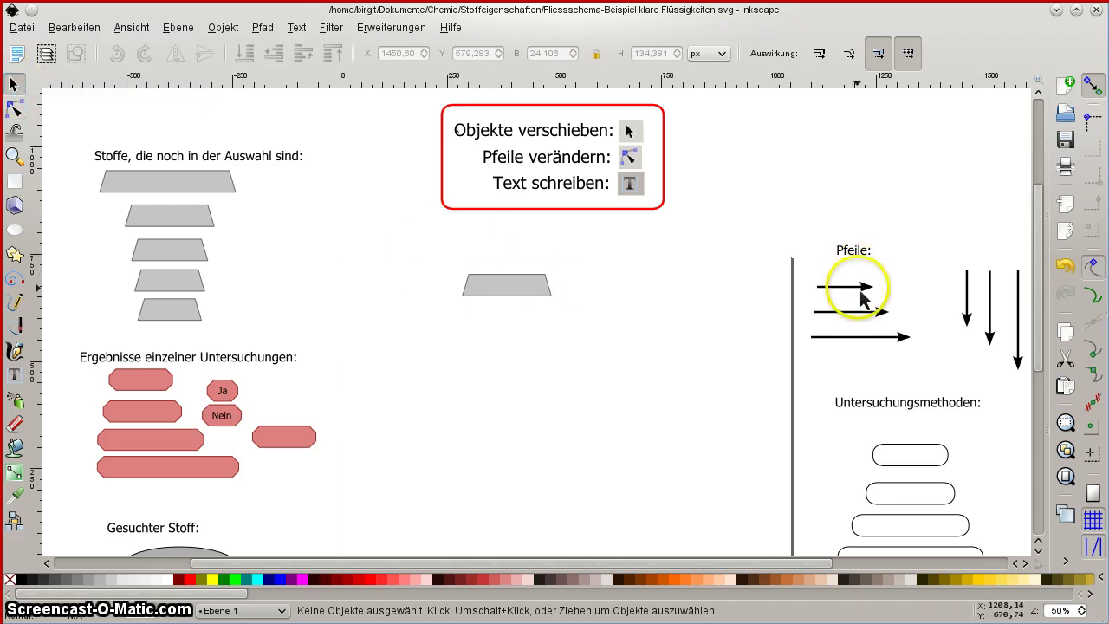
- Paste a copy of the first vertical sample arrow directly beneath the grey trapezoid
left_click(968, 304)
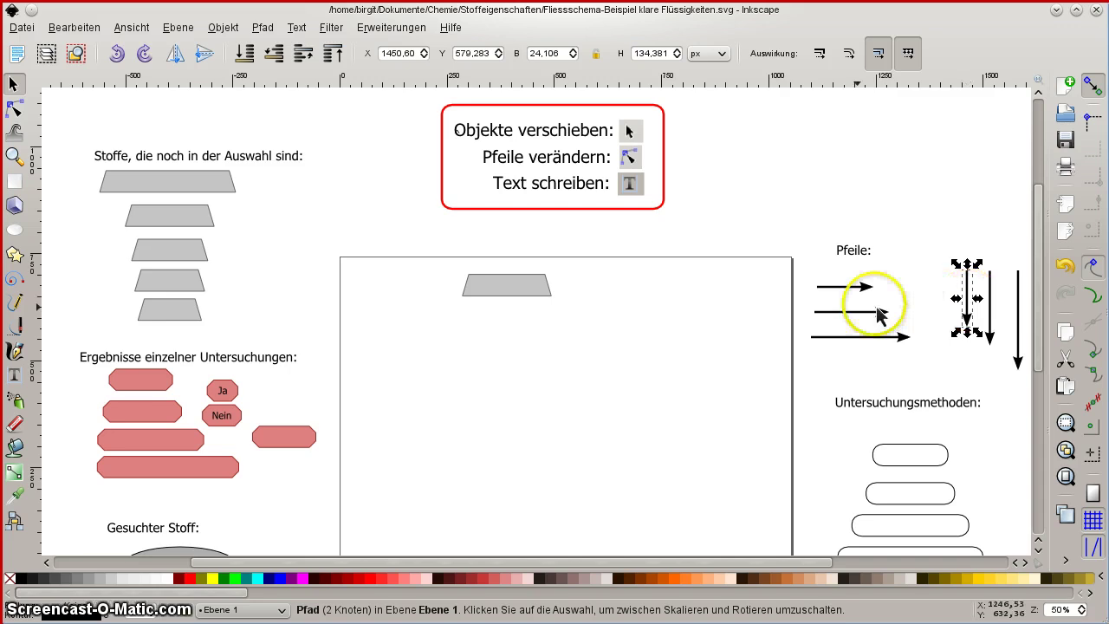
key("ctrl+x")
key("ctrl+v")
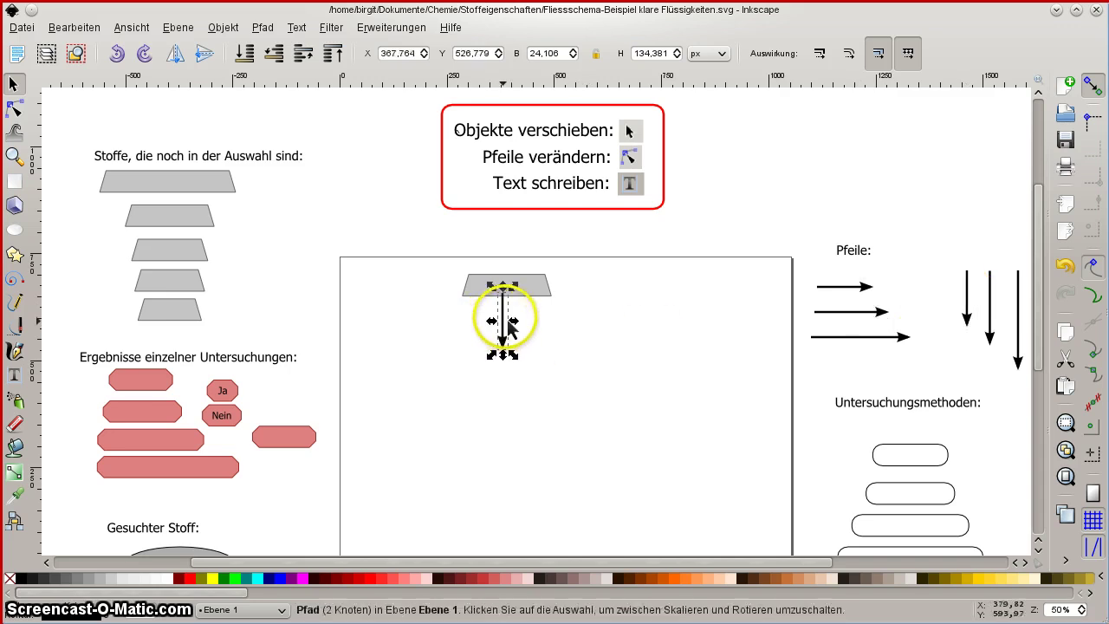
mouse_move(504, 329)
left_mouse_down()
mouse_move(495, 342)
mouse_move(506, 346)
left_mouse_up()
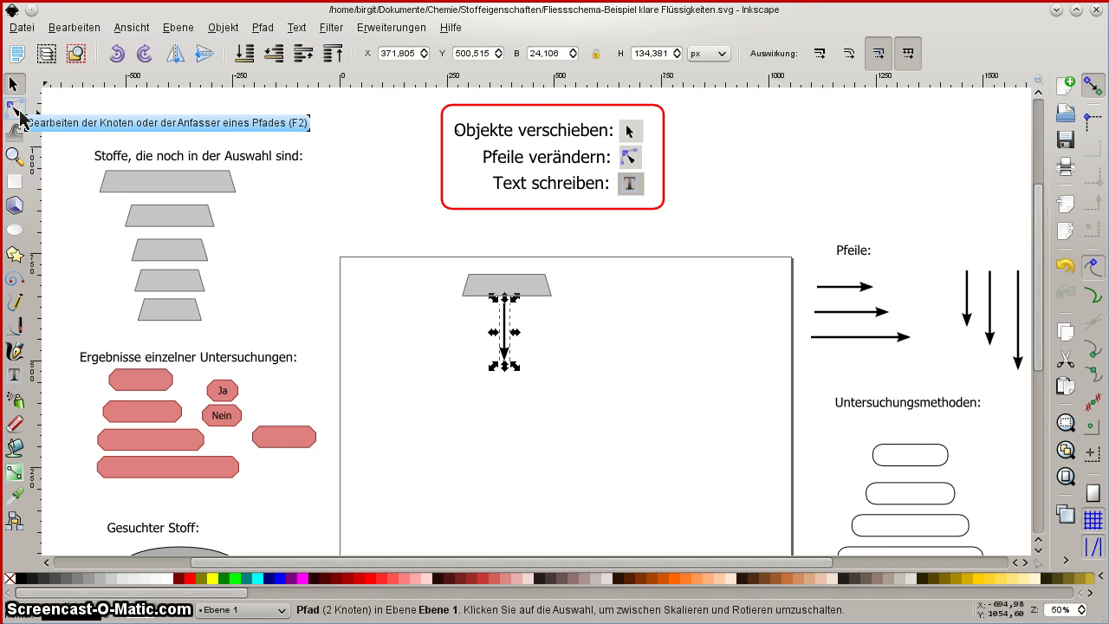
- Drag the copied arrow's nodes so it becomes a shorter diagonal pointing down-left
left_click(19, 111)
left_click(496, 359)
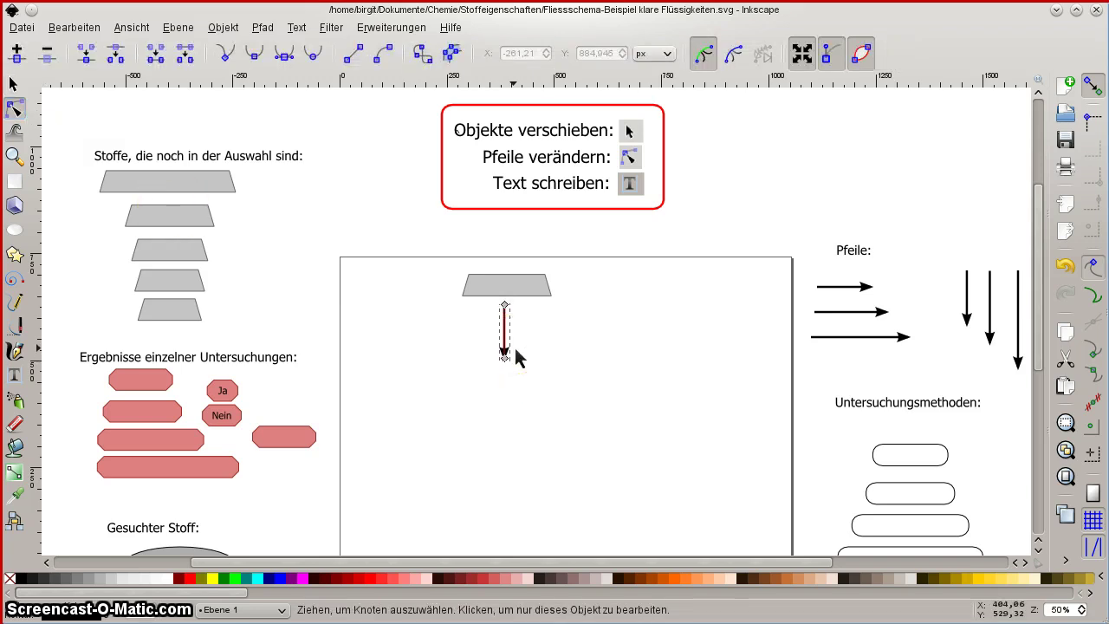
scroll(515, 351, "up", 2)
scroll(515, 351, "up", 2)
scroll(516, 351, "down", 1)
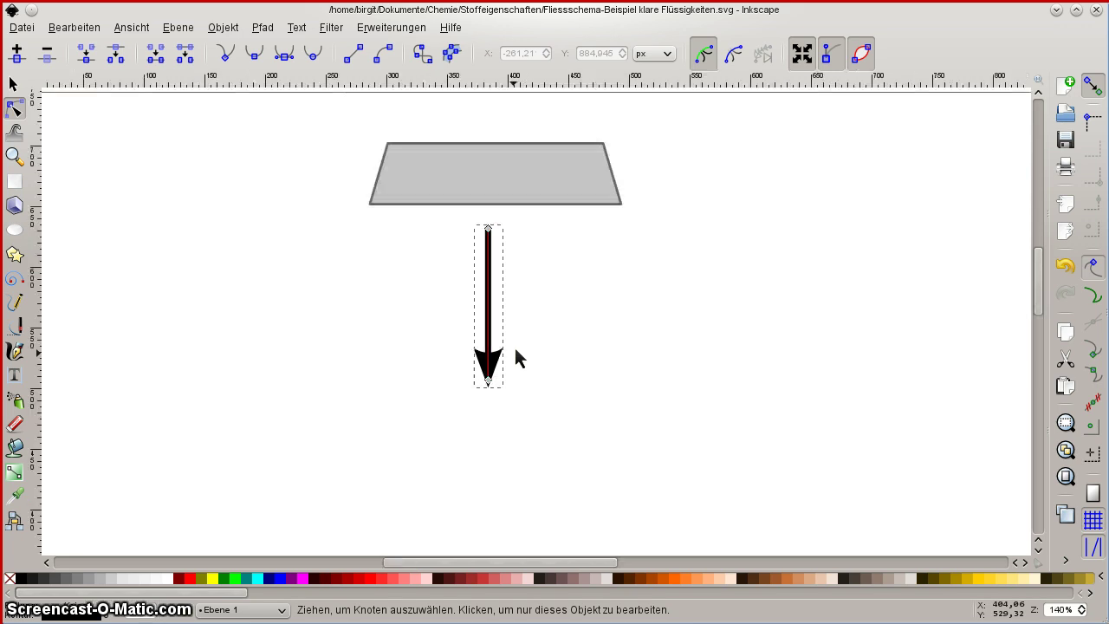
mouse_move(499, 382)
left_mouse_down()
mouse_move(490, 230)
mouse_move(601, 265)
mouse_move(829, 185)
mouse_move(535, 248)
mouse_move(411, 258)
mouse_move(479, 251)
mouse_move(487, 311)
mouse_move(487, 235)
left_mouse_up()
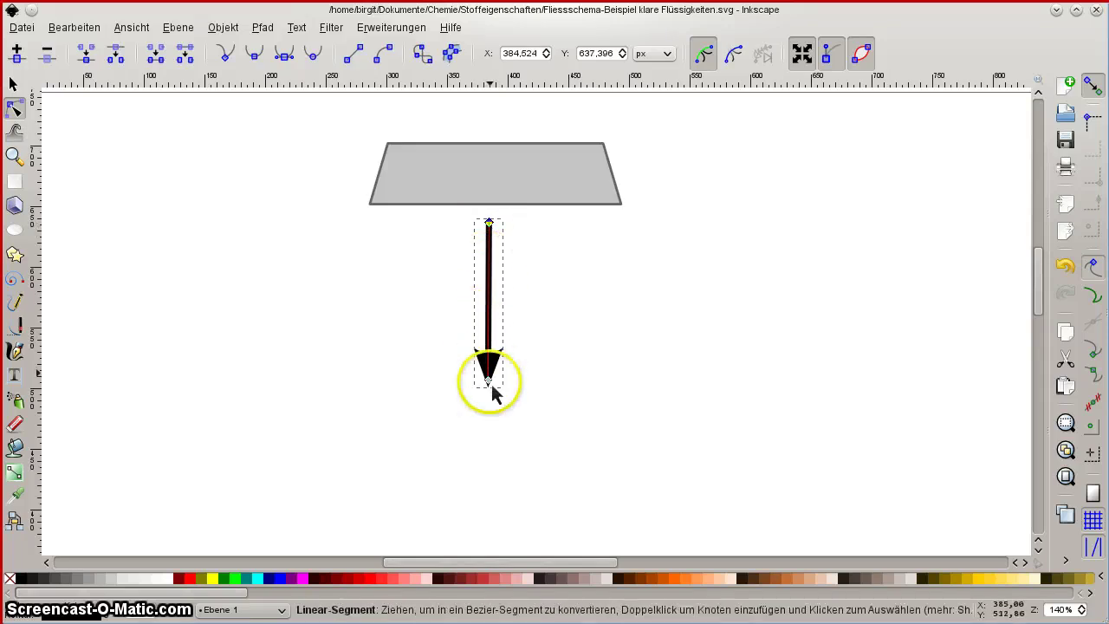
mouse_move(492, 387)
left_mouse_down()
mouse_move(494, 354)
mouse_move(344, 344)
mouse_move(329, 314)
mouse_move(307, 324)
mouse_move(286, 286)
left_mouse_up()
scroll(433, 292, "down", 2, "ctrl")
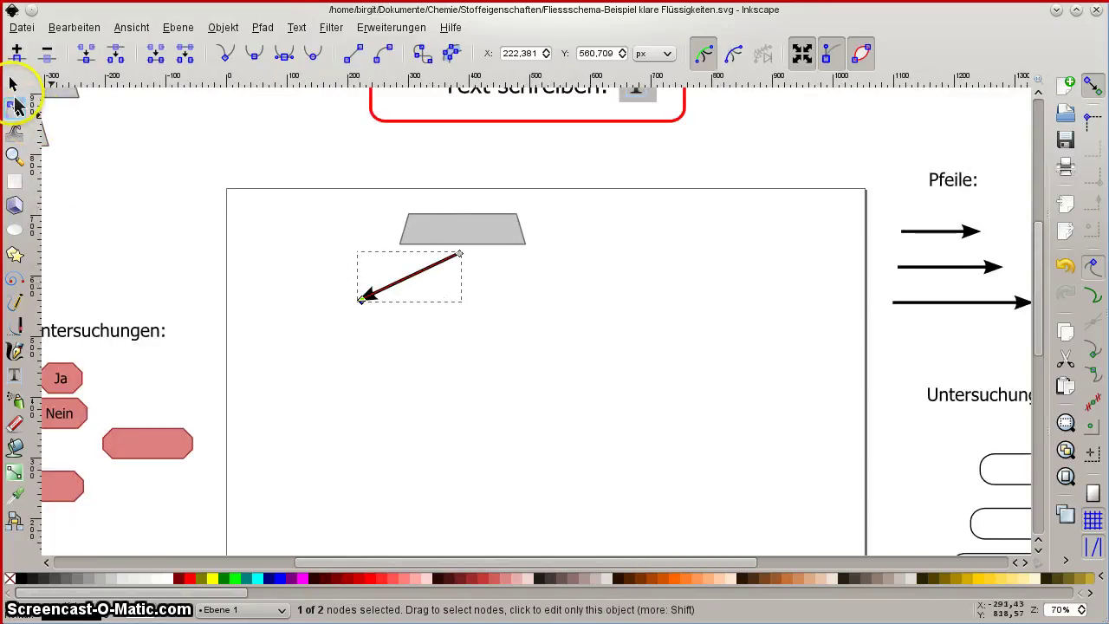
left_click(13, 83)
scroll(267, 357, "down", 1, "ctrl")
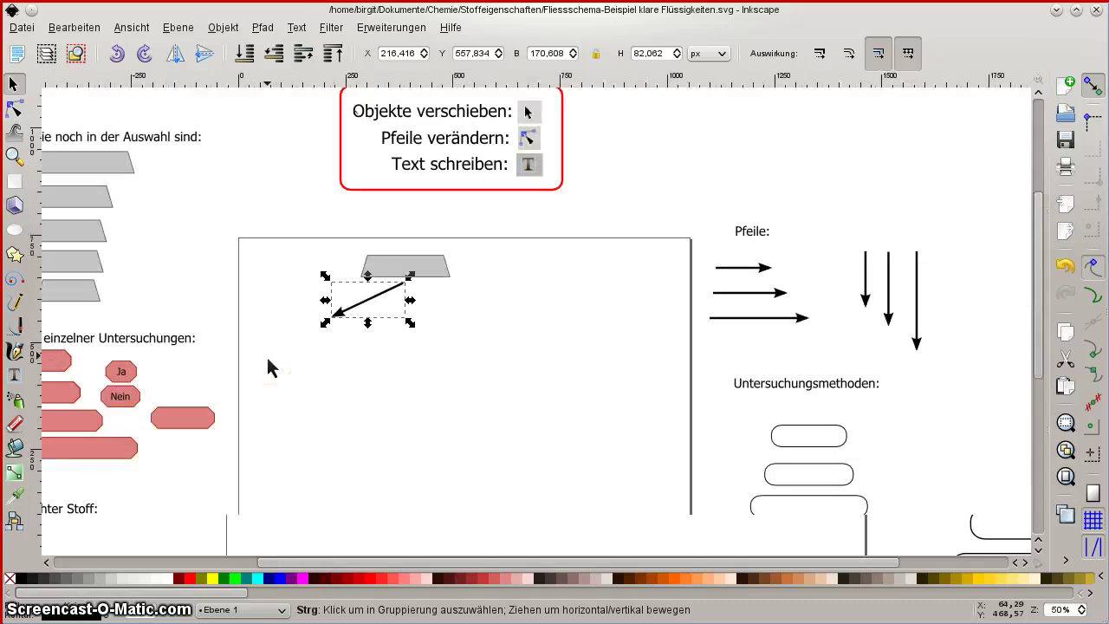
- Paste a copy of the second legend trapezoid and widen the upper trapezoid to the right
left_click_drag(310, 563, 296, 568)
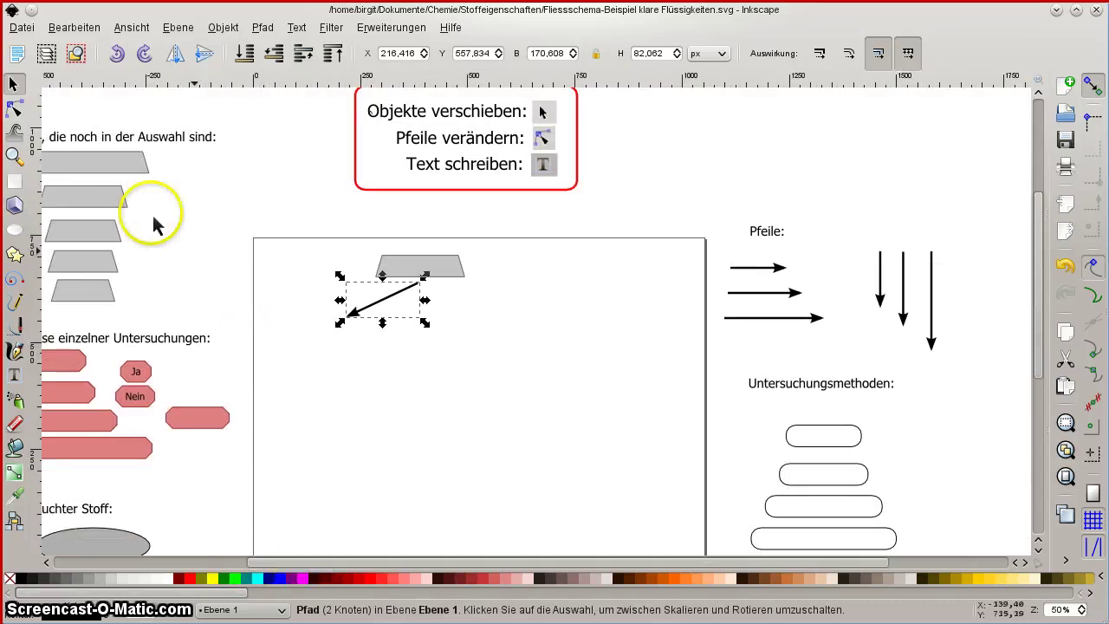
left_click(438, 270)
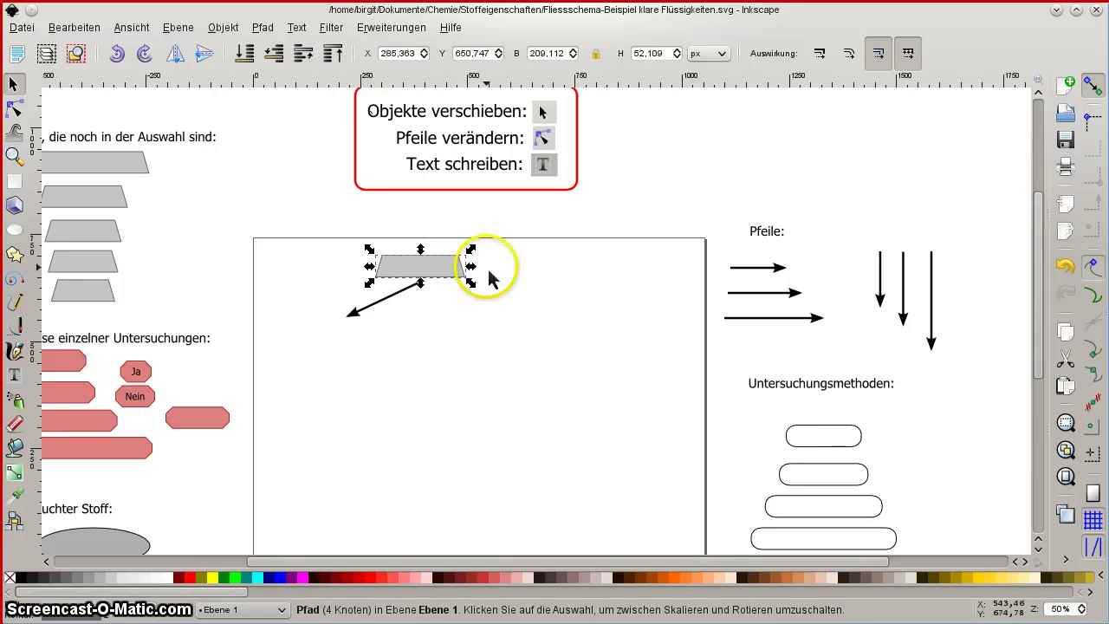
left_click(90, 196)
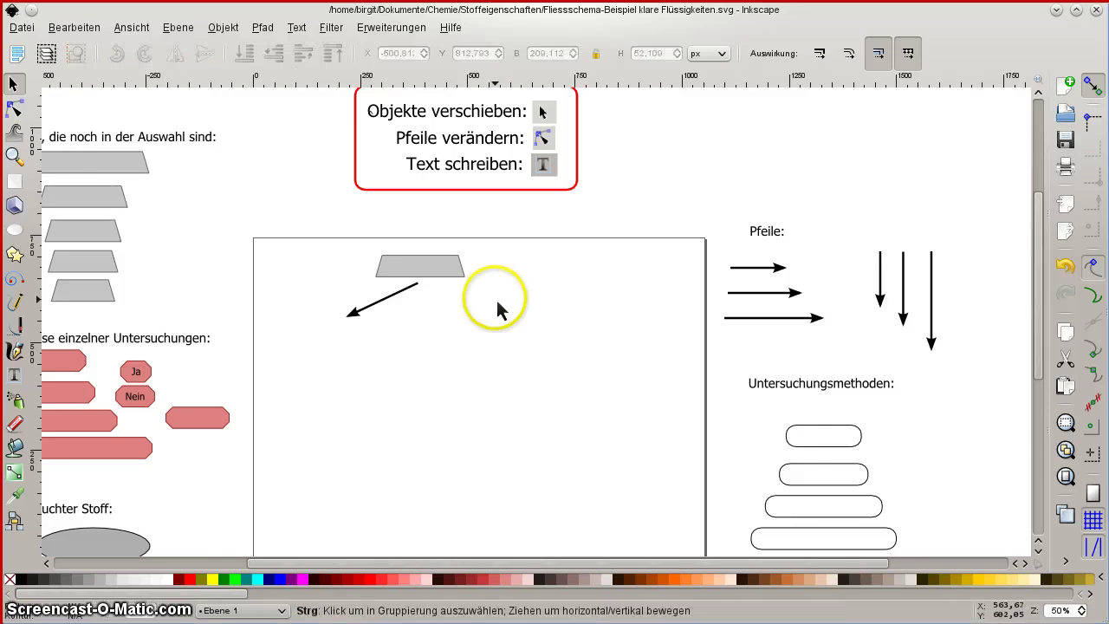
key("ctrl+v")
left_click(449, 272)
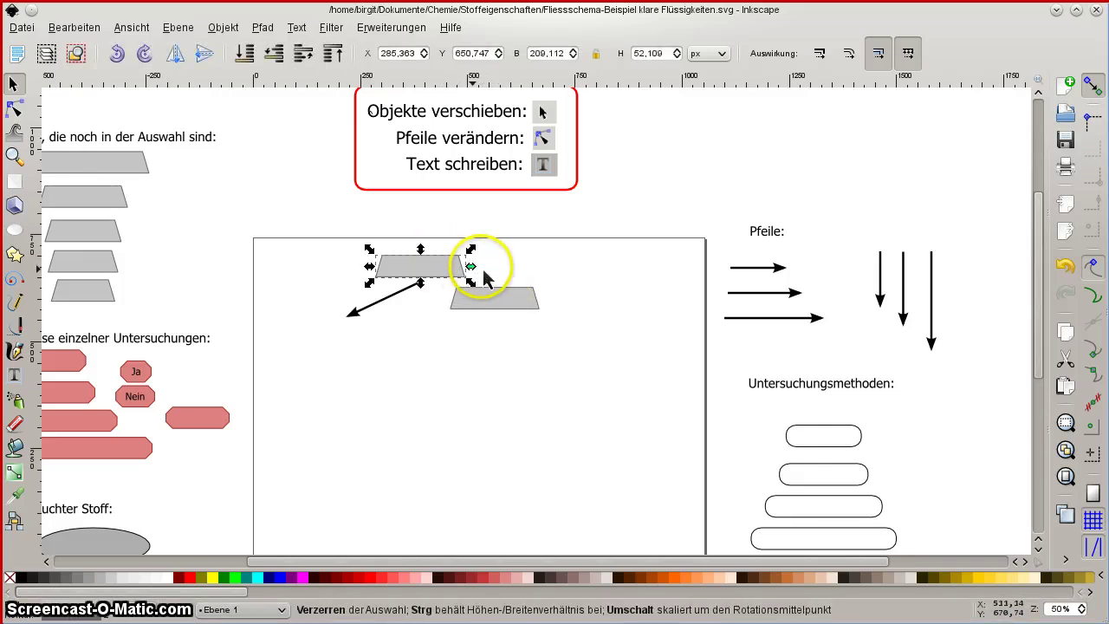
left_click(486, 262)
left_click(433, 270)
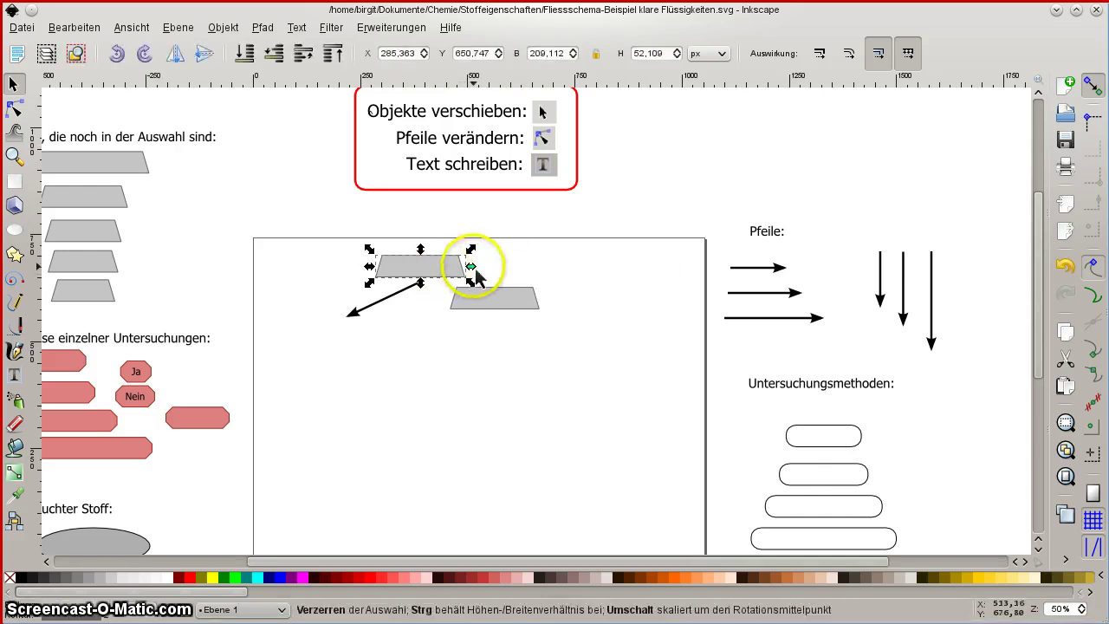
mouse_move(469, 265)
left_mouse_down()
mouse_move(551, 284)
mouse_move(567, 275)
left_mouse_up()
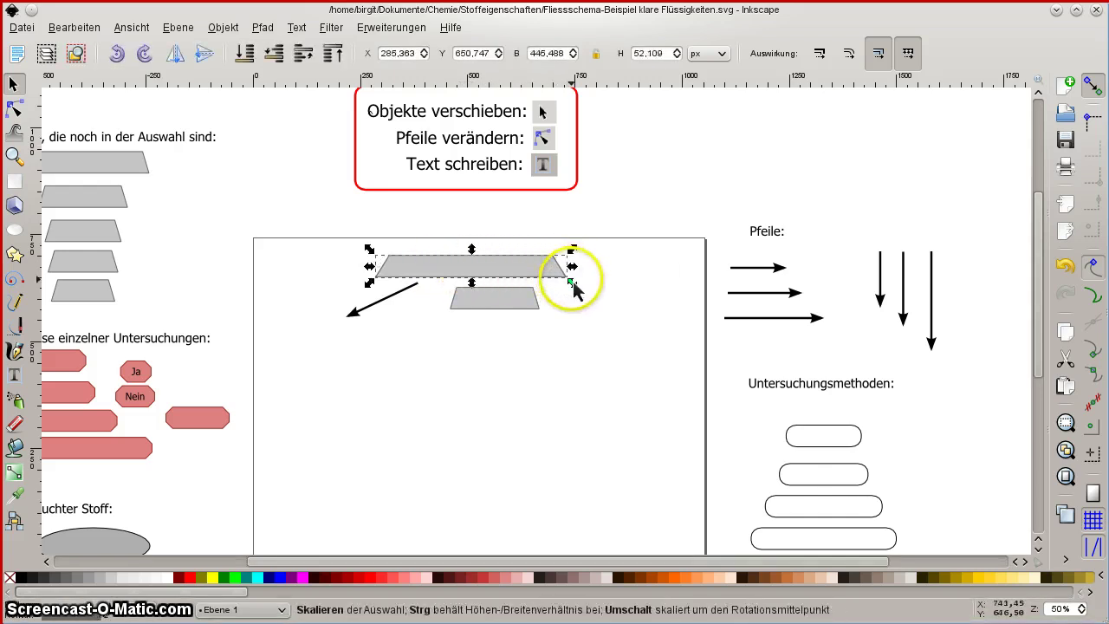
- Move the new smaller trapezoid beside the arrow's start and delete the widened upper one
left_click(498, 304)
mouse_move(498, 303)
left_mouse_down()
mouse_move(615, 271)
mouse_move(465, 305)
left_mouse_up()
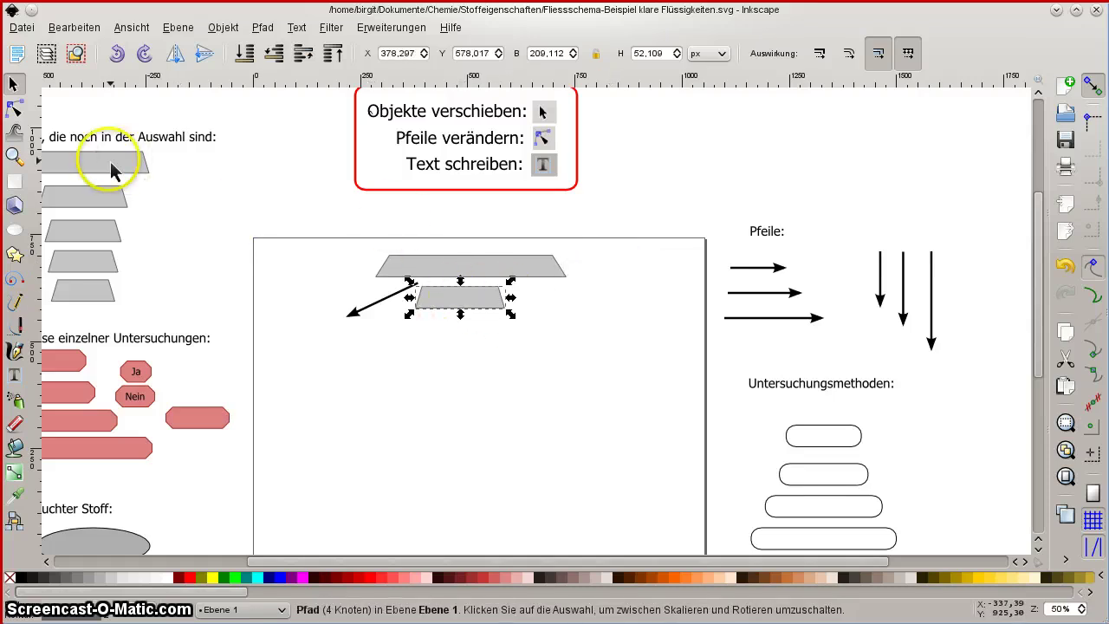
left_click(473, 273)
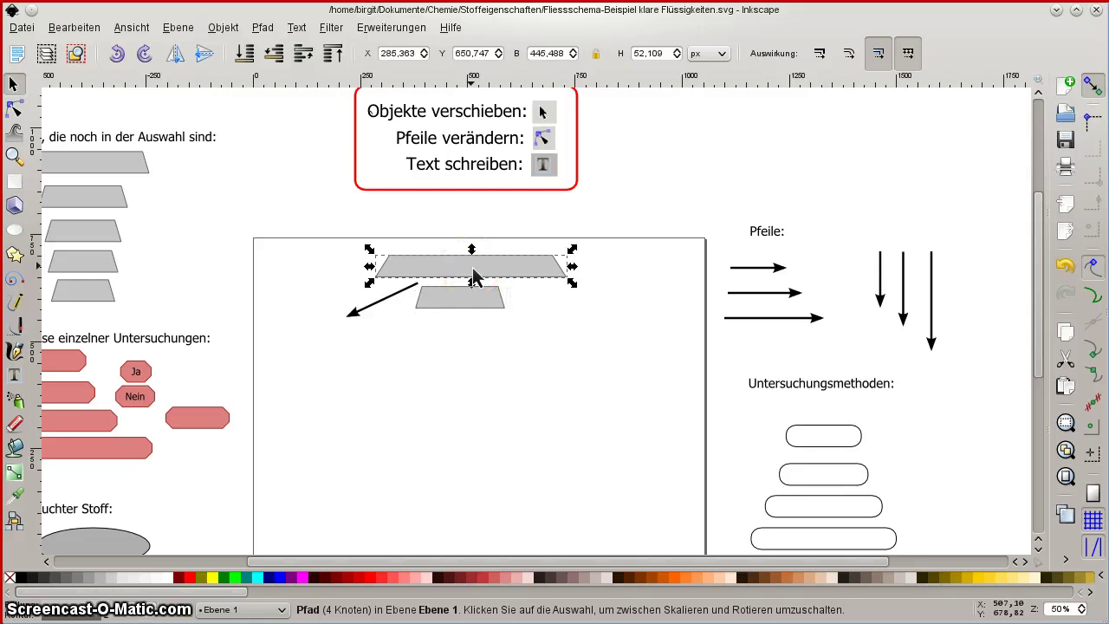
key("Delete")
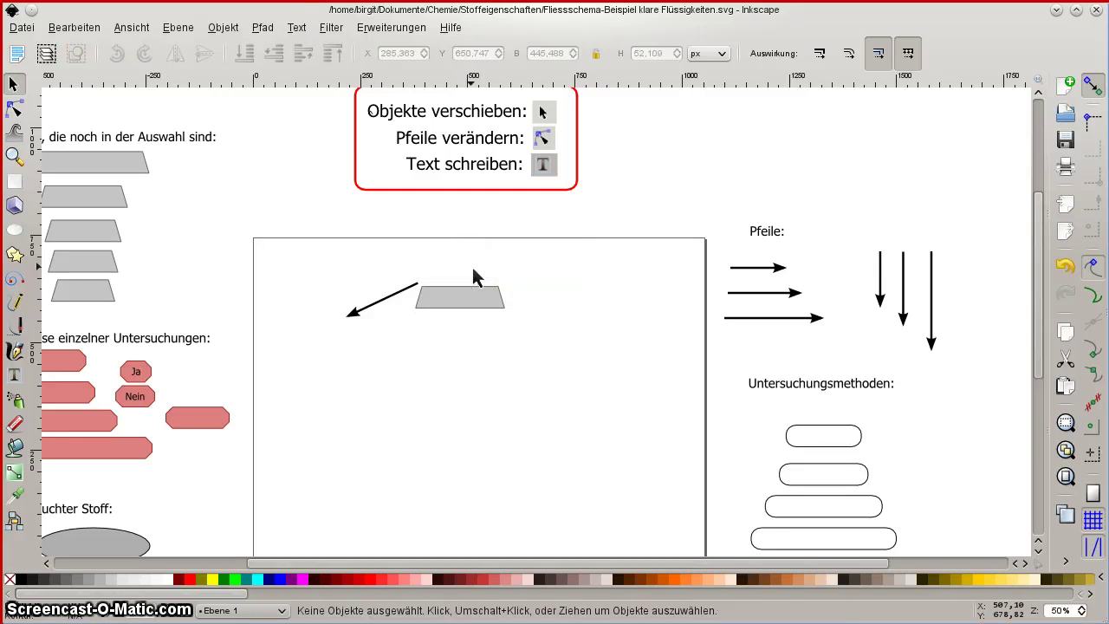
- Start a text above the trapezoid with the first liquids line, 'Brennspiritus, destilliert'
left_click(15, 375)
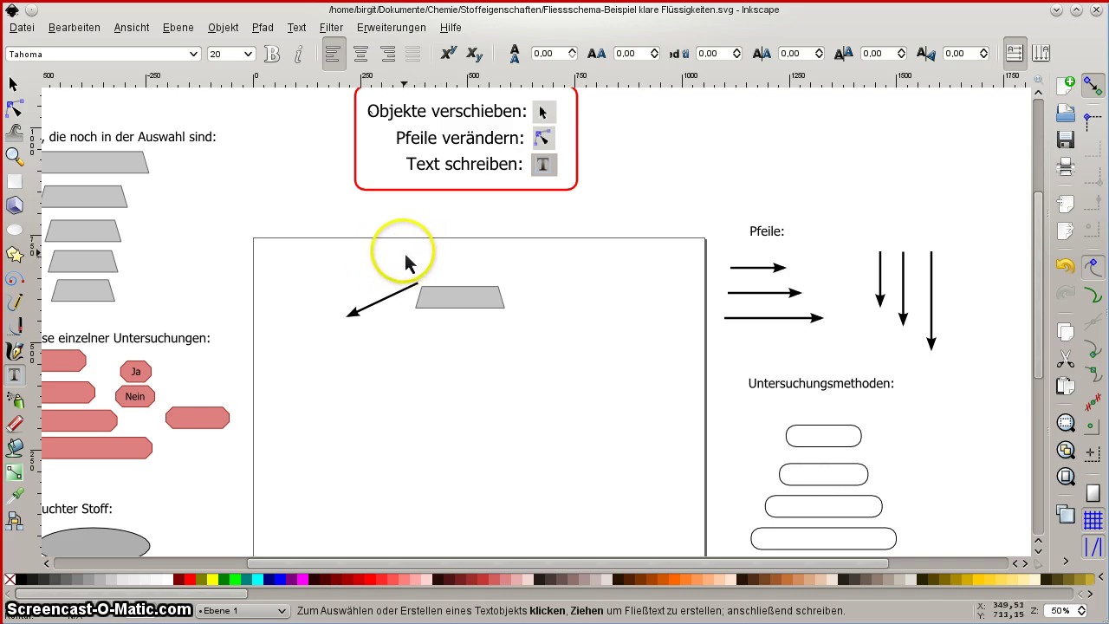
left_click(404, 250)
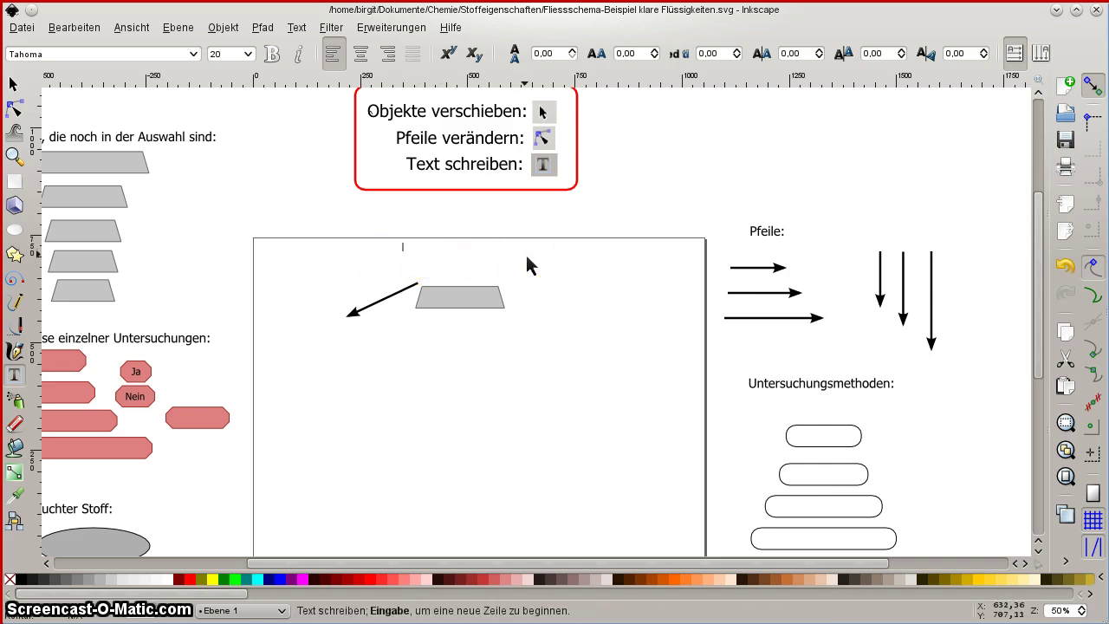
type("green")
type("s")
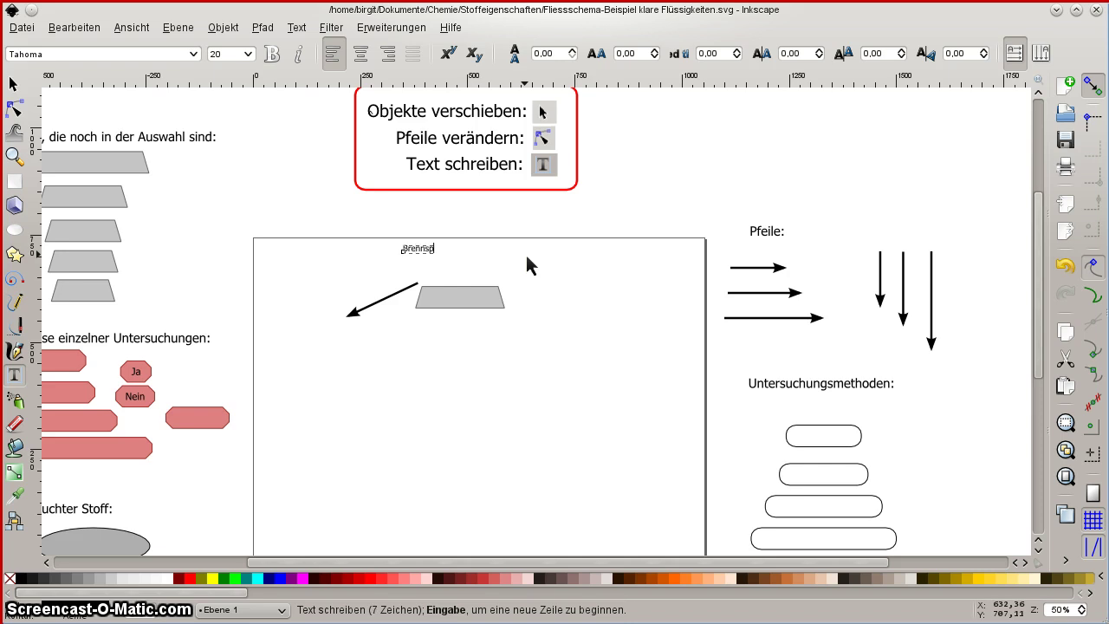
type("p")
type("ritus, ")
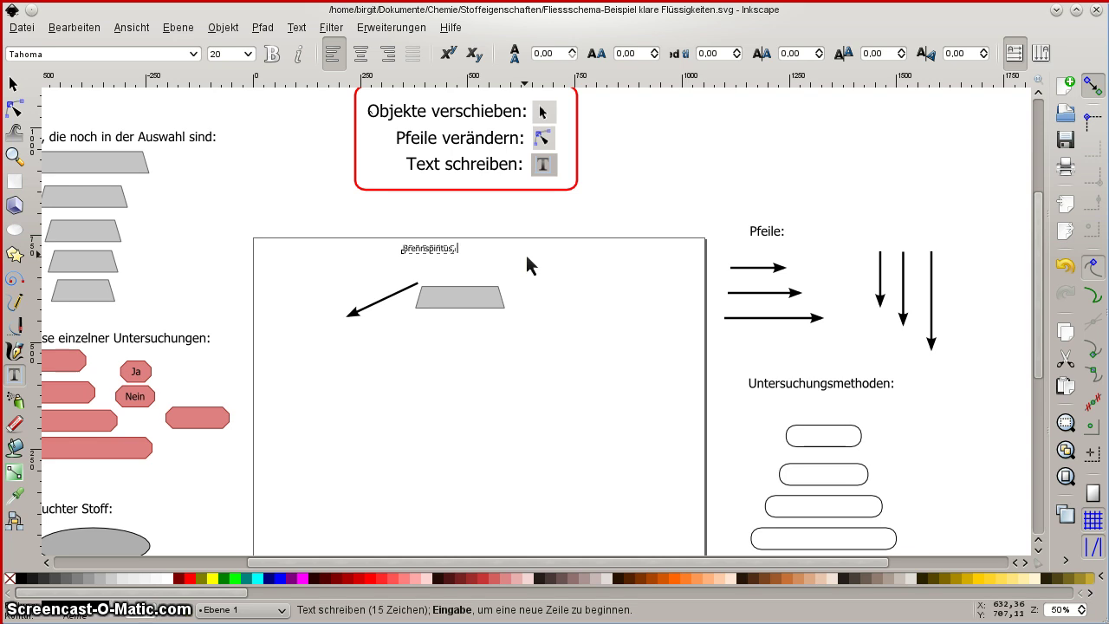
type("dest")
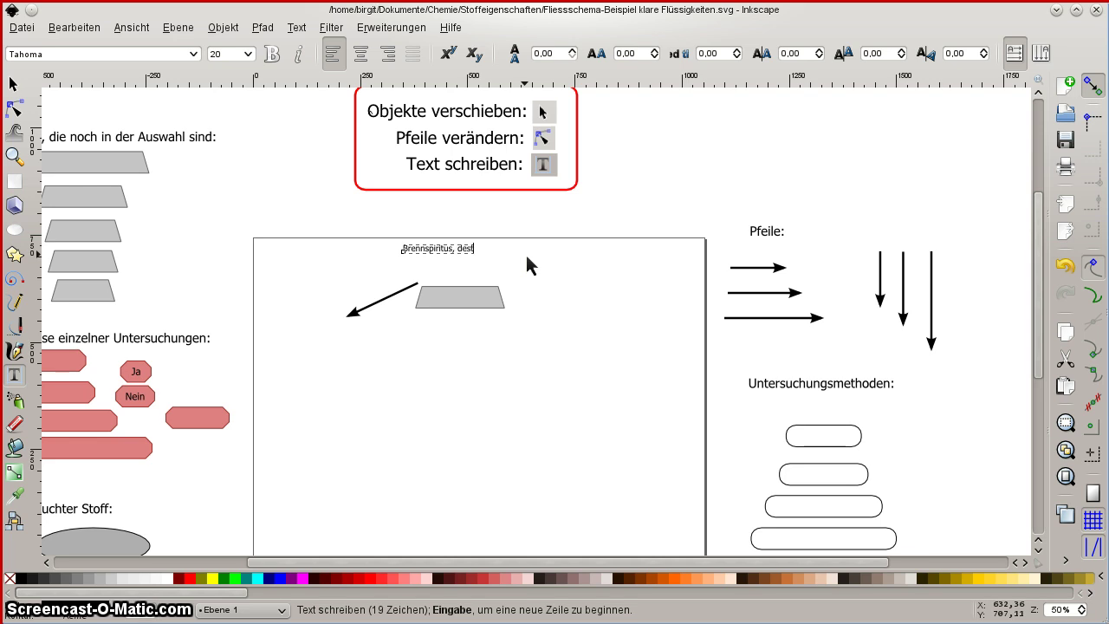
type("illiertes Wasser")
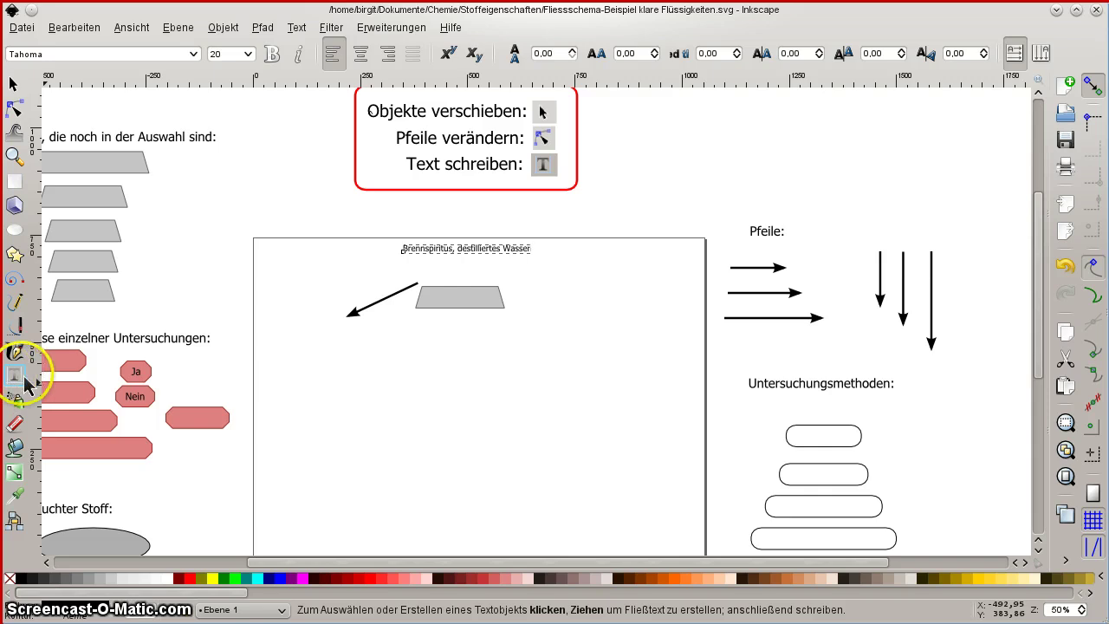
- Add a second text line below reading 'Salzwasser, Essig'
left_click(325, 276)
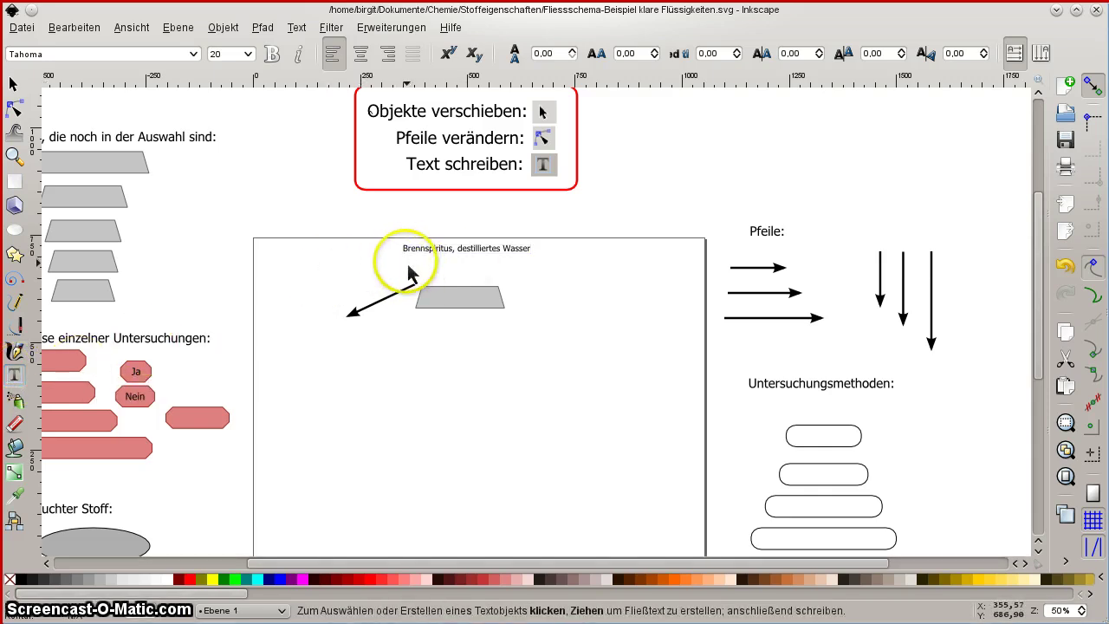
left_click(408, 262)
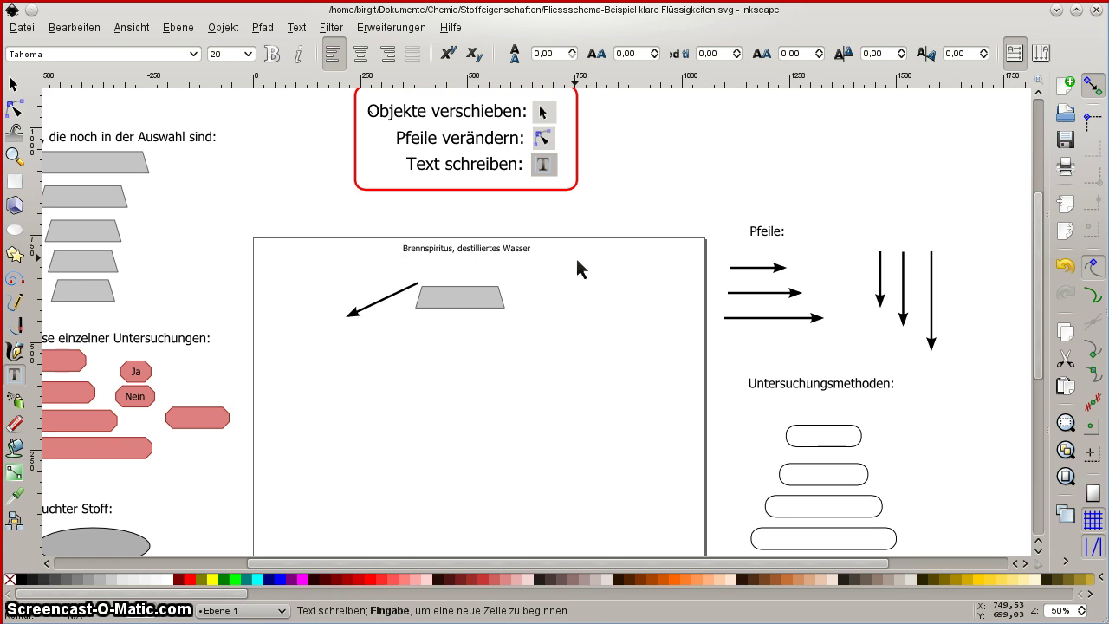
type("Salzwasser")
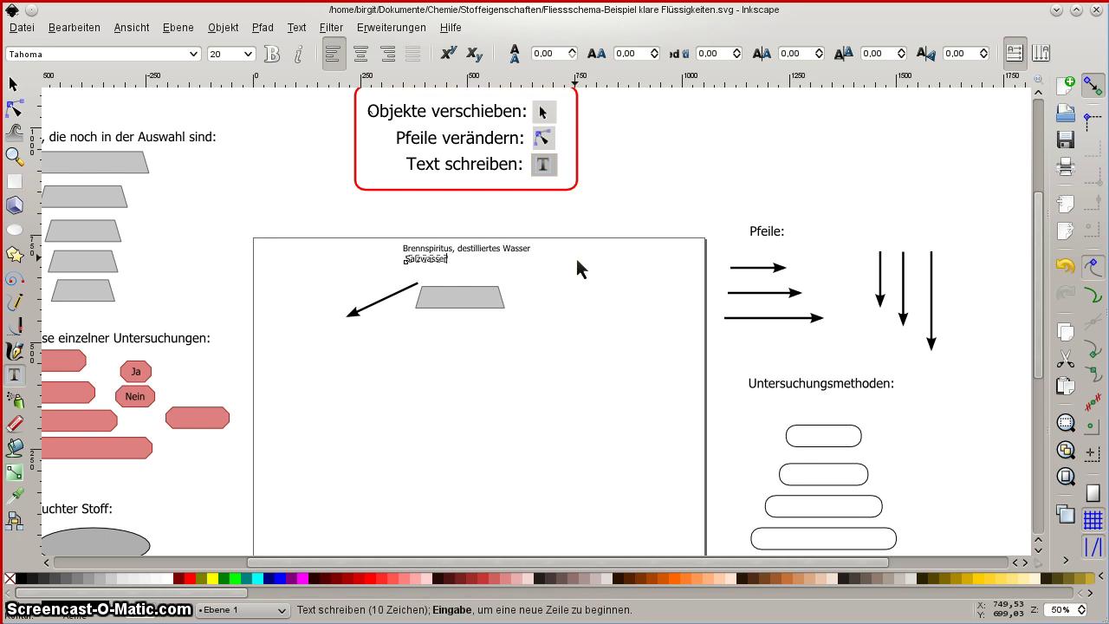
type(", E")
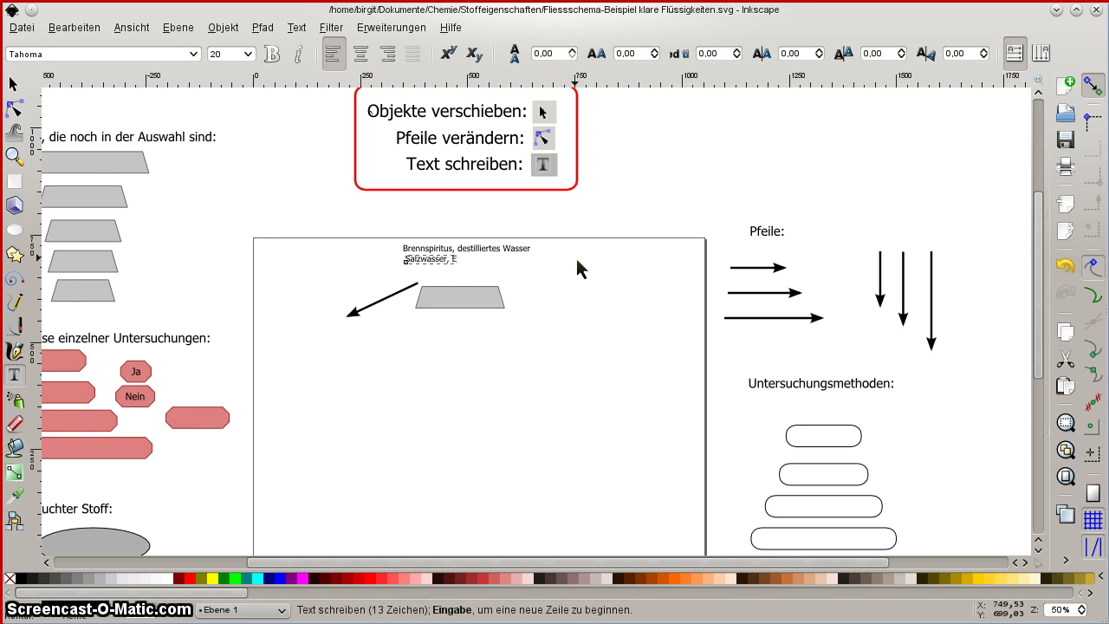
type("ssig")
- Place a copy of the top grey trapezoid over the text and delete the old smaller trapezoid
left_click(13, 108)
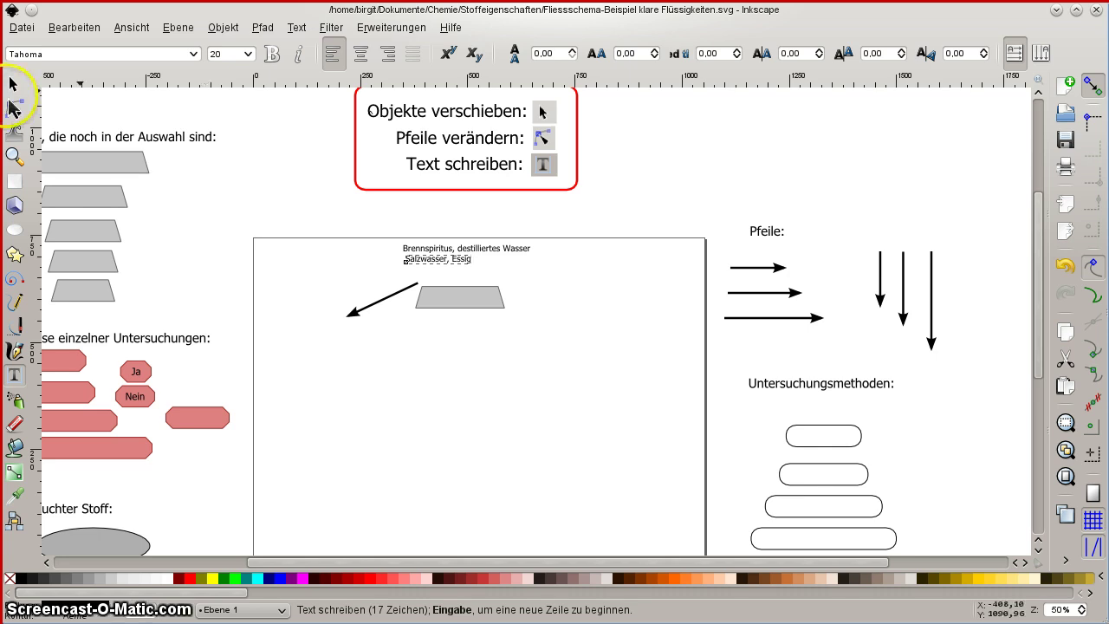
left_click(13, 84)
scroll(354, 187, "up", 1)
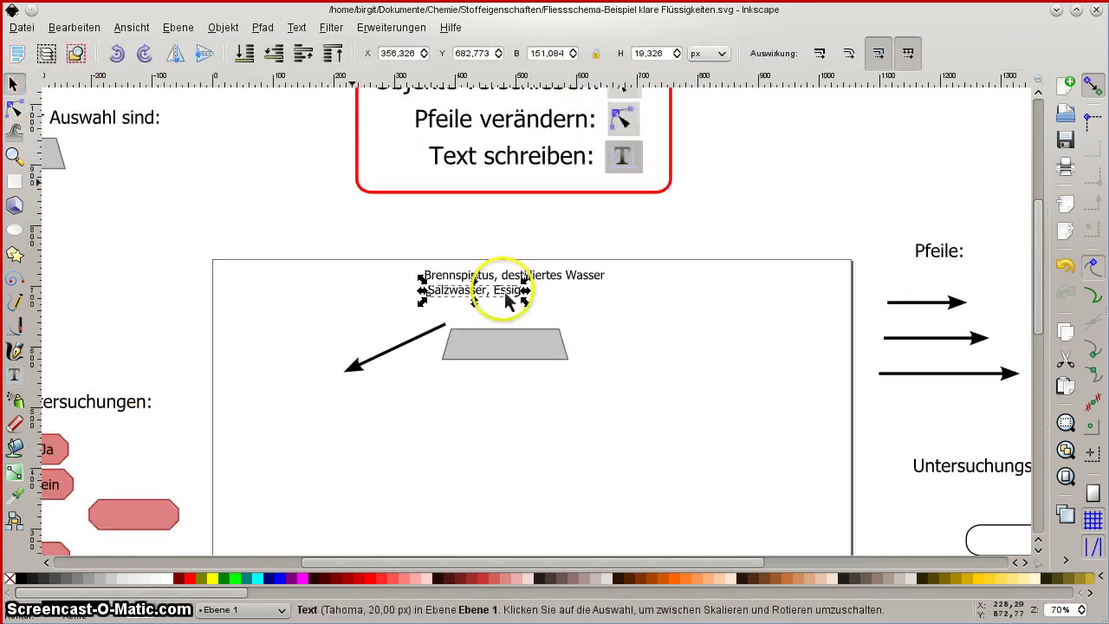
scroll(160, 217, "down", 1)
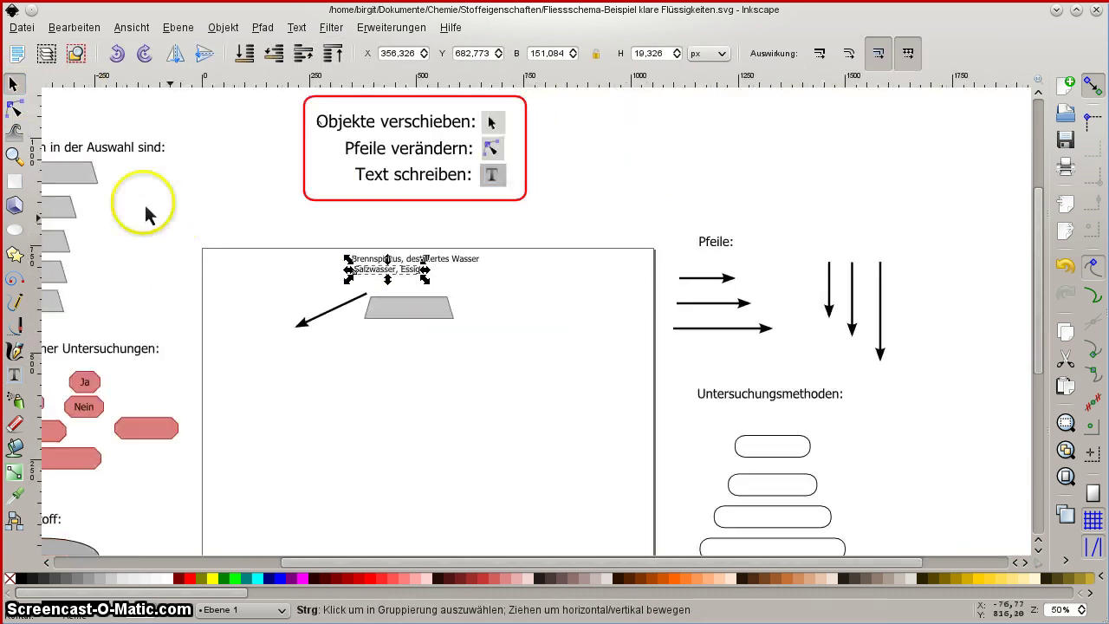
left_click(81, 173)
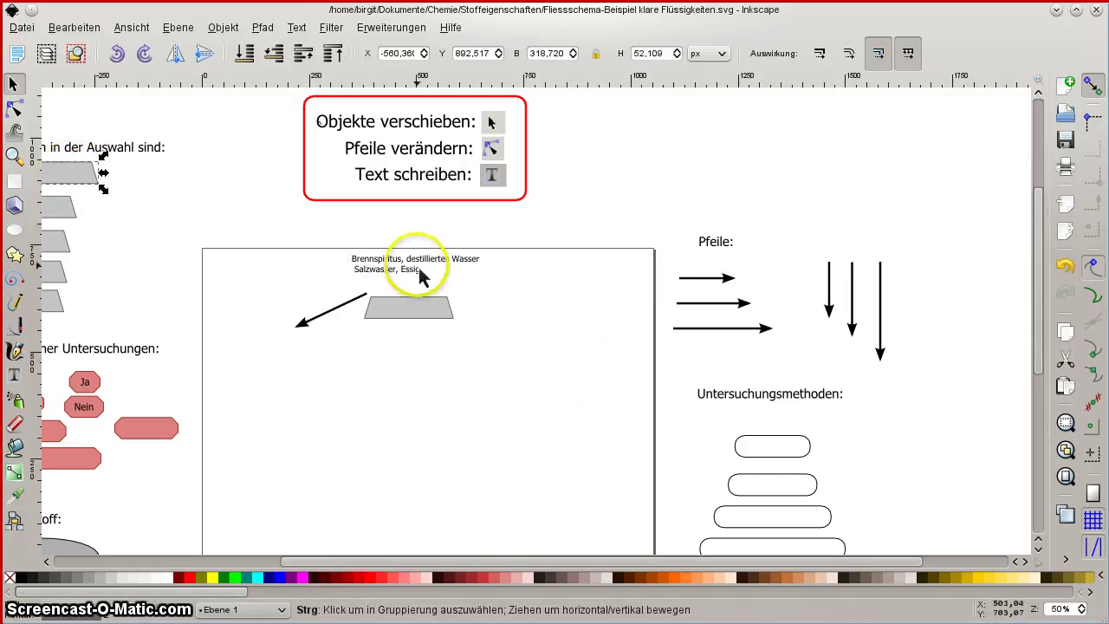
key("ctrl+v")
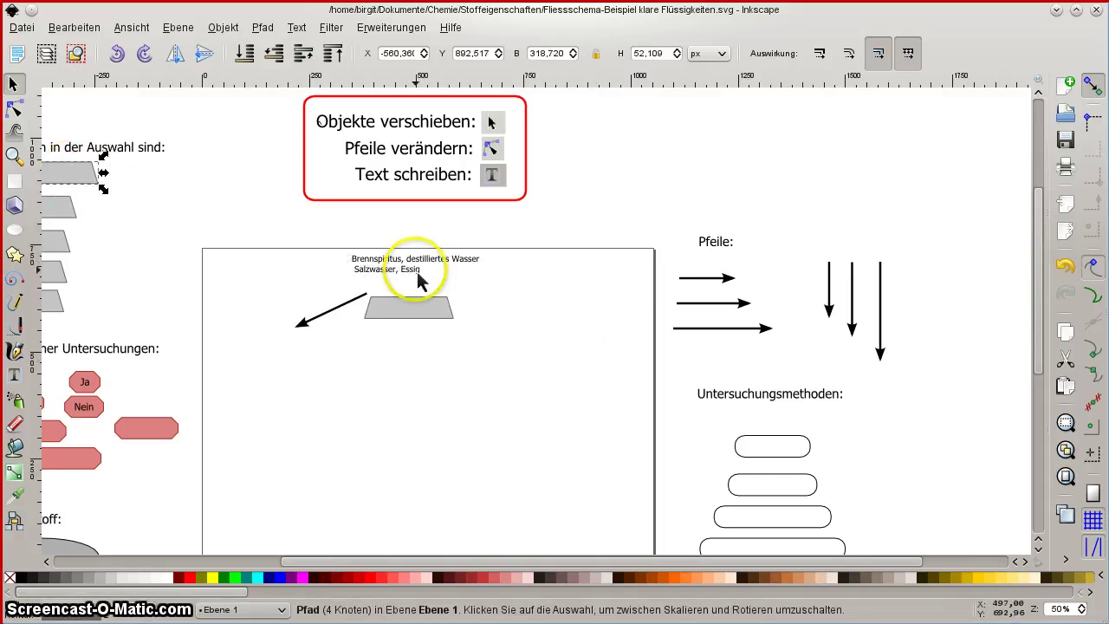
mouse_move(417, 268)
left_mouse_down()
mouse_move(531, 299)
mouse_move(412, 273)
left_mouse_up()
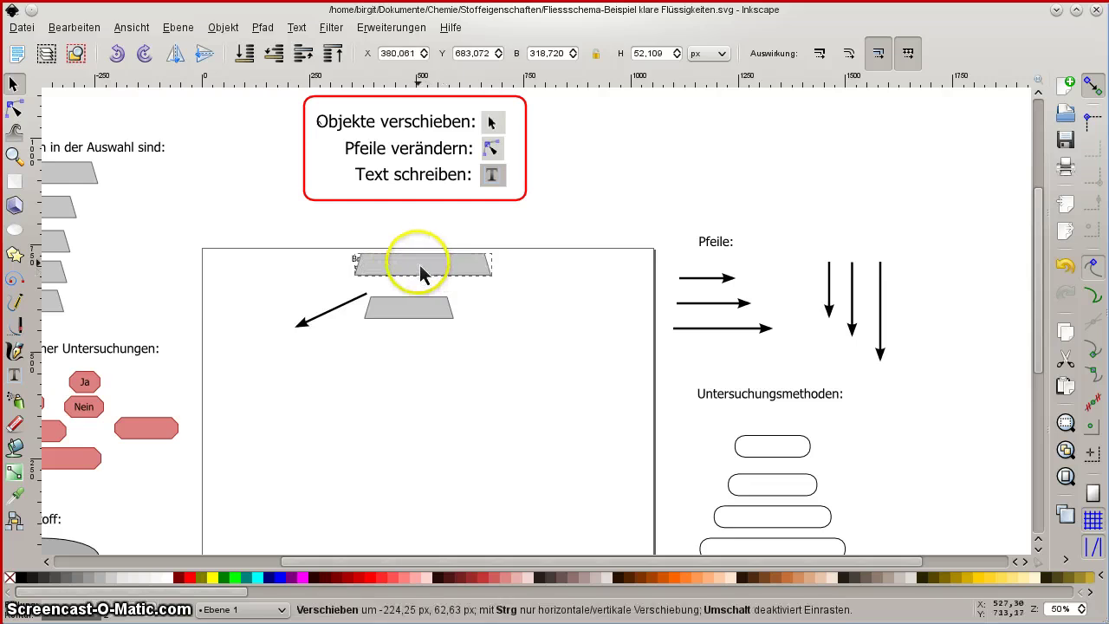
left_click(414, 305)
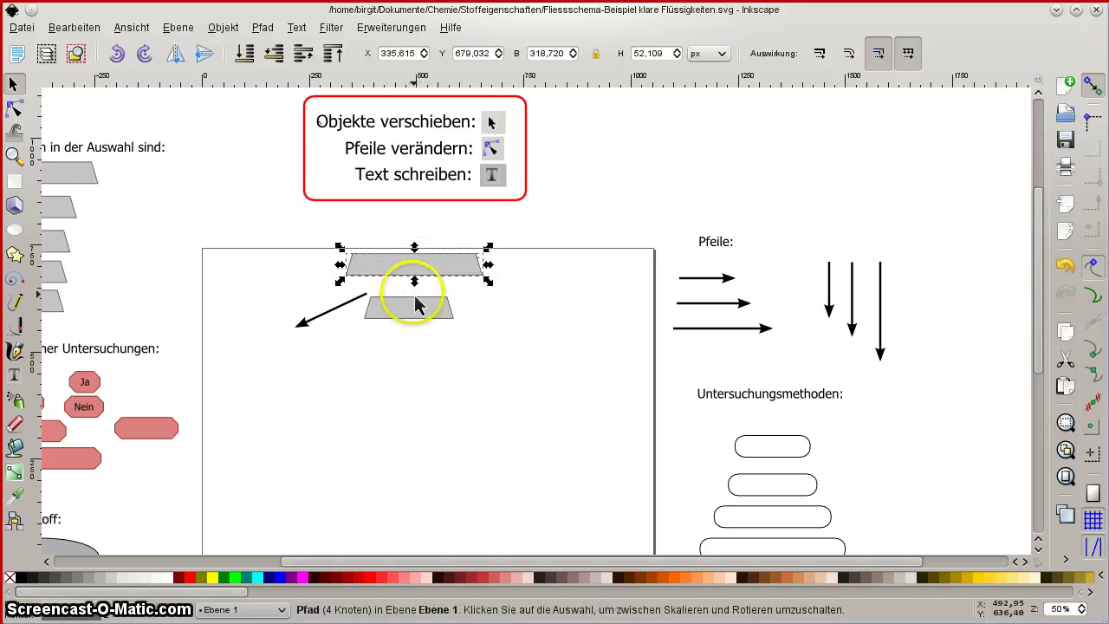
key("Delete")
- Nudge the wide trapezoid right and send it behind the liquids text
left_click(436, 272)
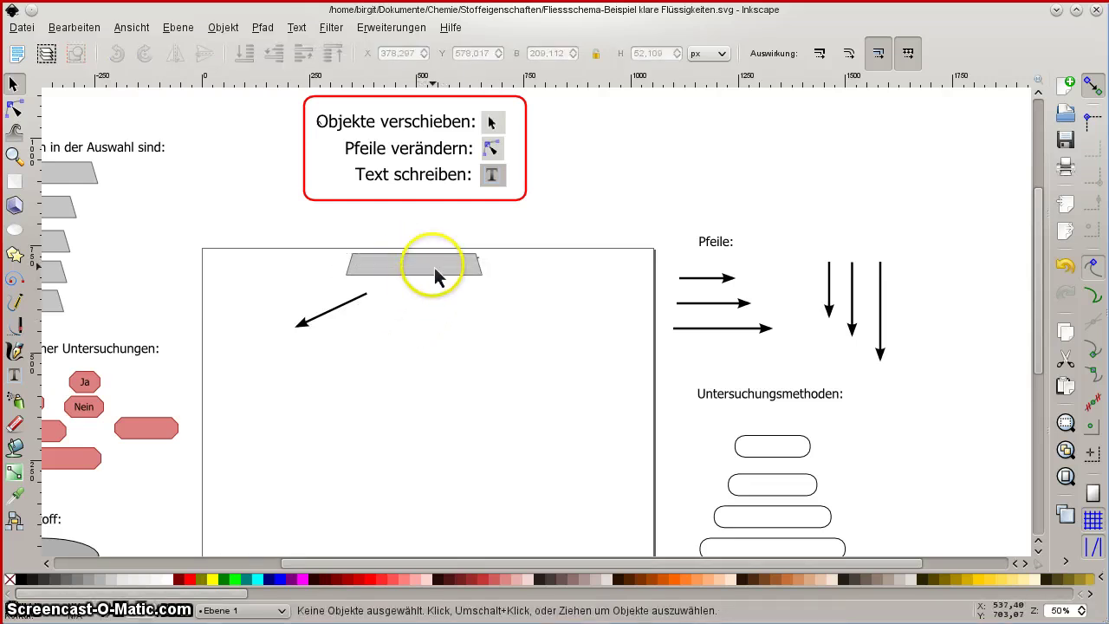
left_click_drag(437, 271, 440, 277)
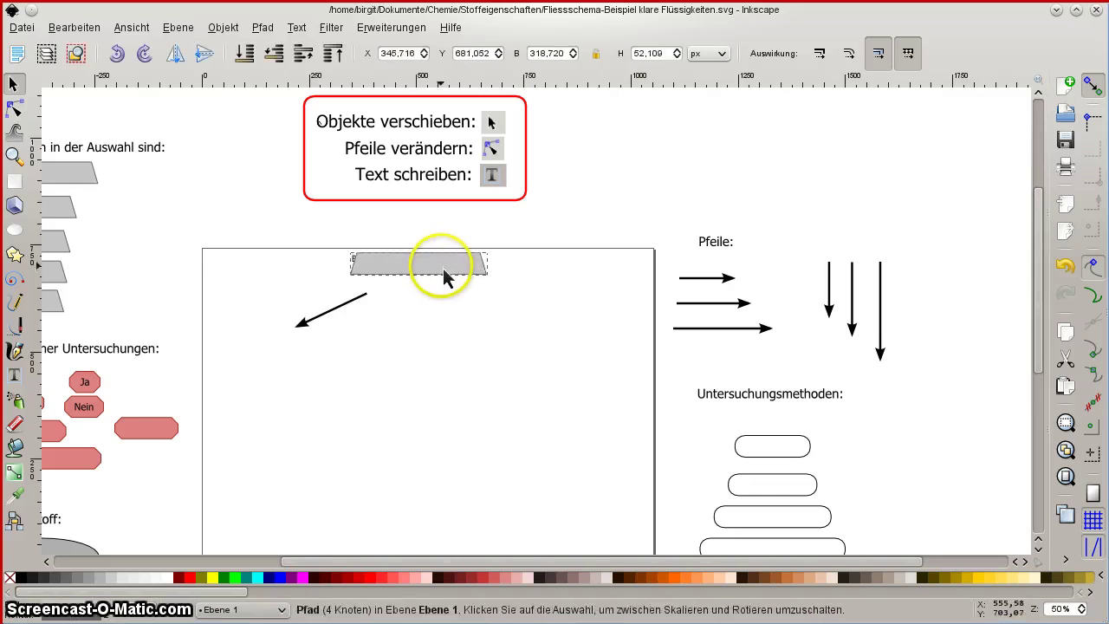
left_click(439, 277)
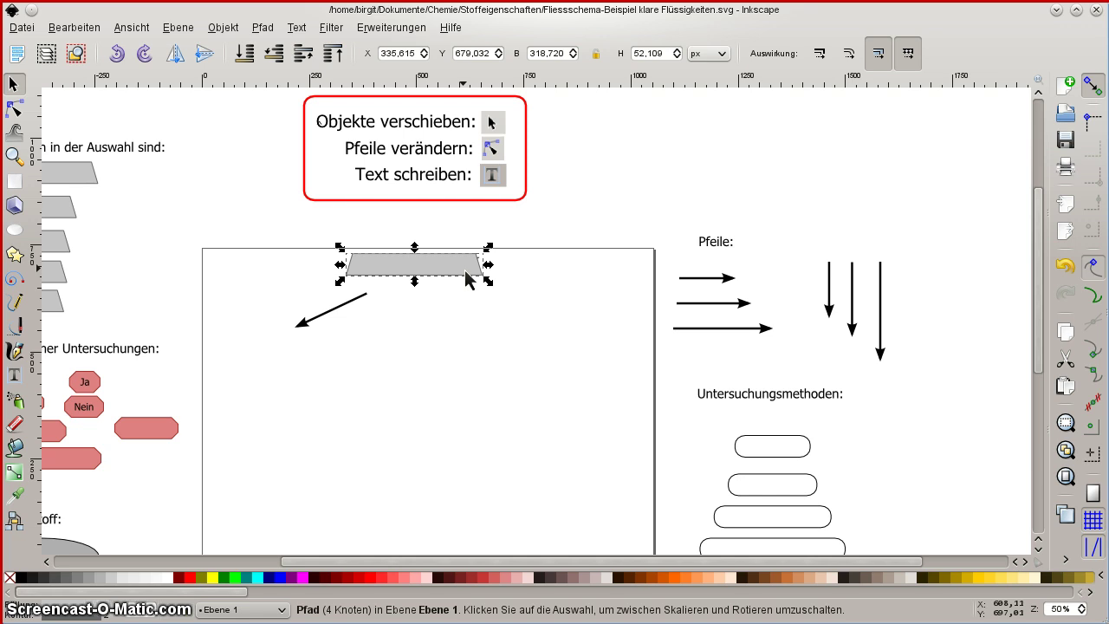
left_click(245, 52)
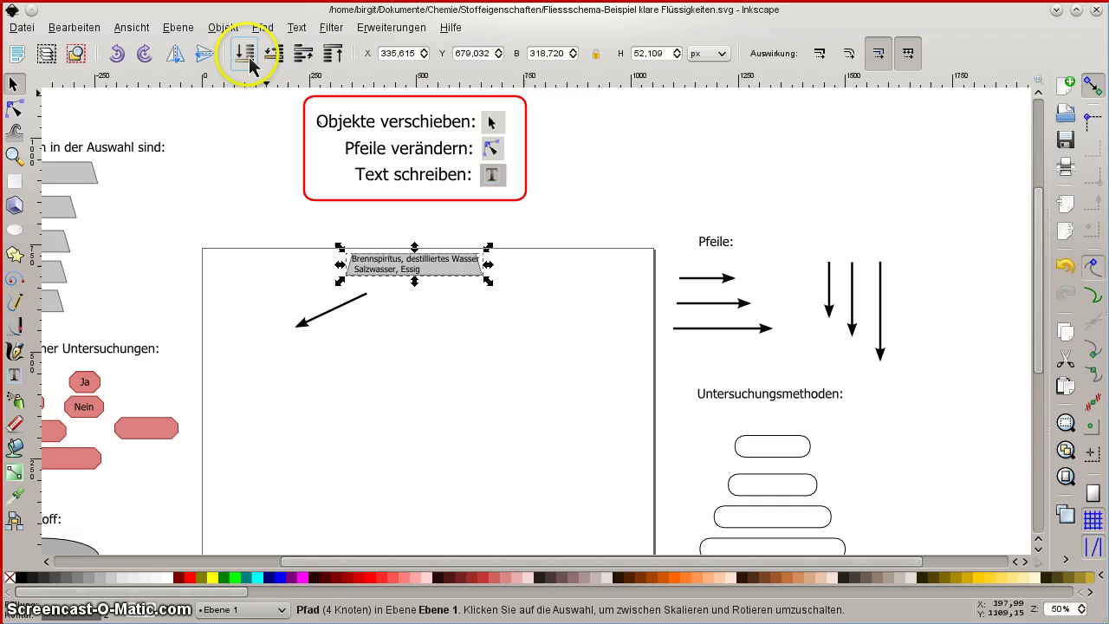
- Arrange 'Salzwasser, Essig' at the trapezoid's top and centre the Brennspiritus line below it
left_click(416, 282)
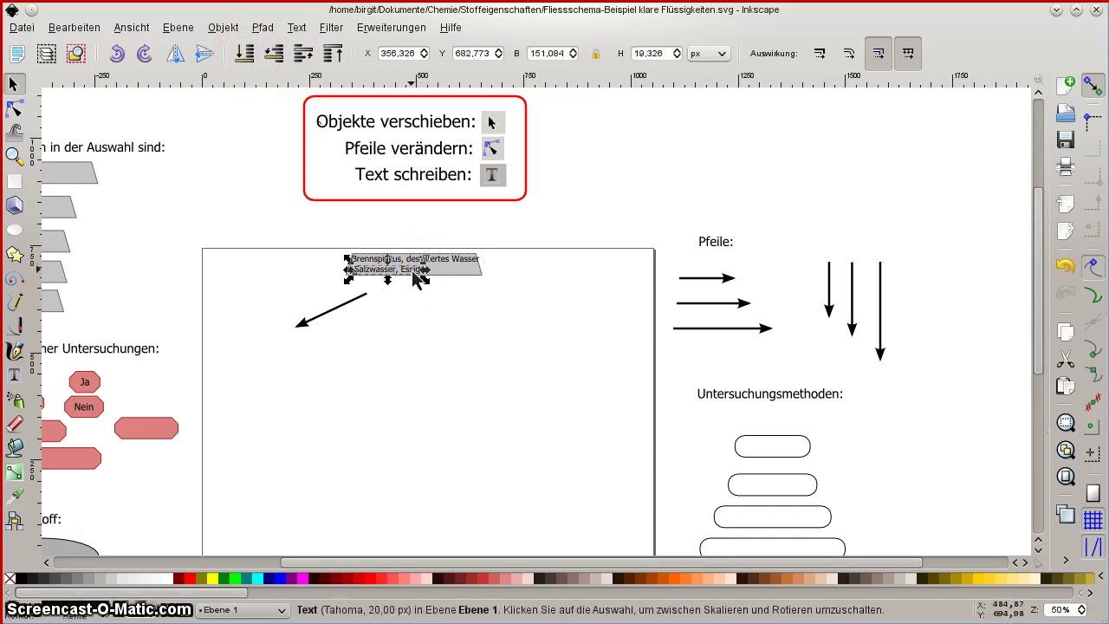
scroll(435, 286, "up", 1, "ctrl")
scroll(435, 286, "up", 1, "ctrl")
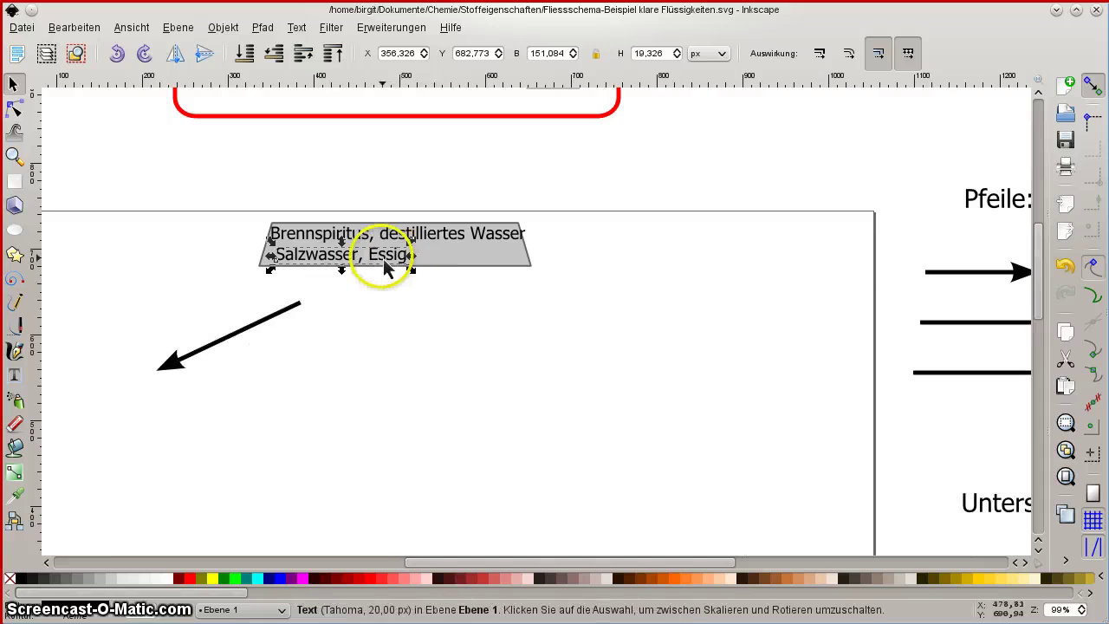
left_click_drag(384, 258, 404, 193)
left_click_drag(399, 250, 397, 267)
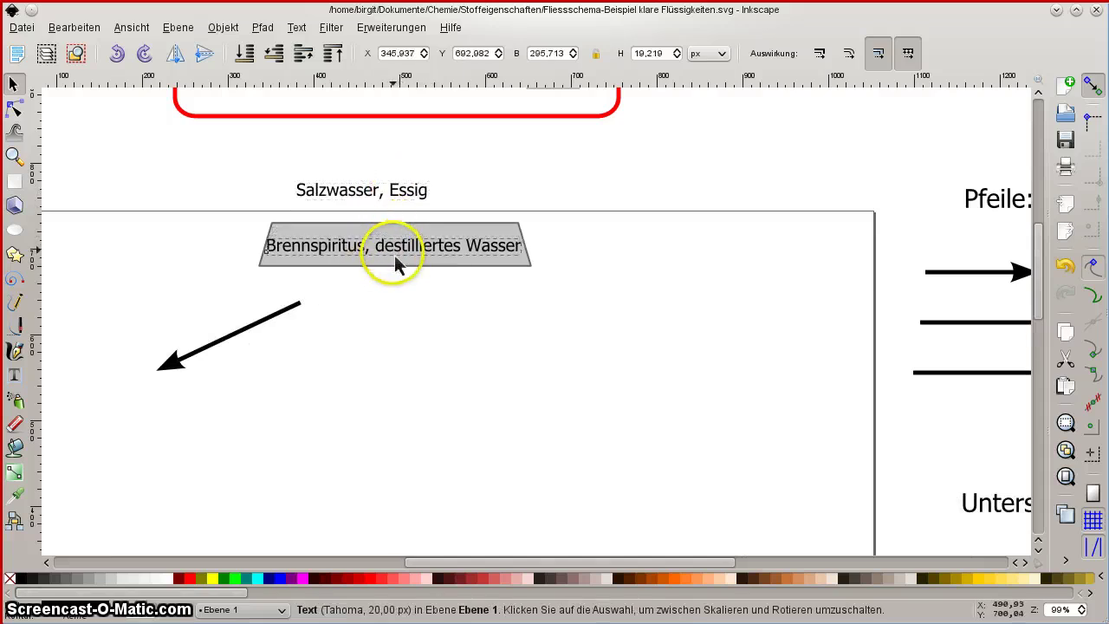
left_click_drag(389, 194, 403, 241)
key("Escape")
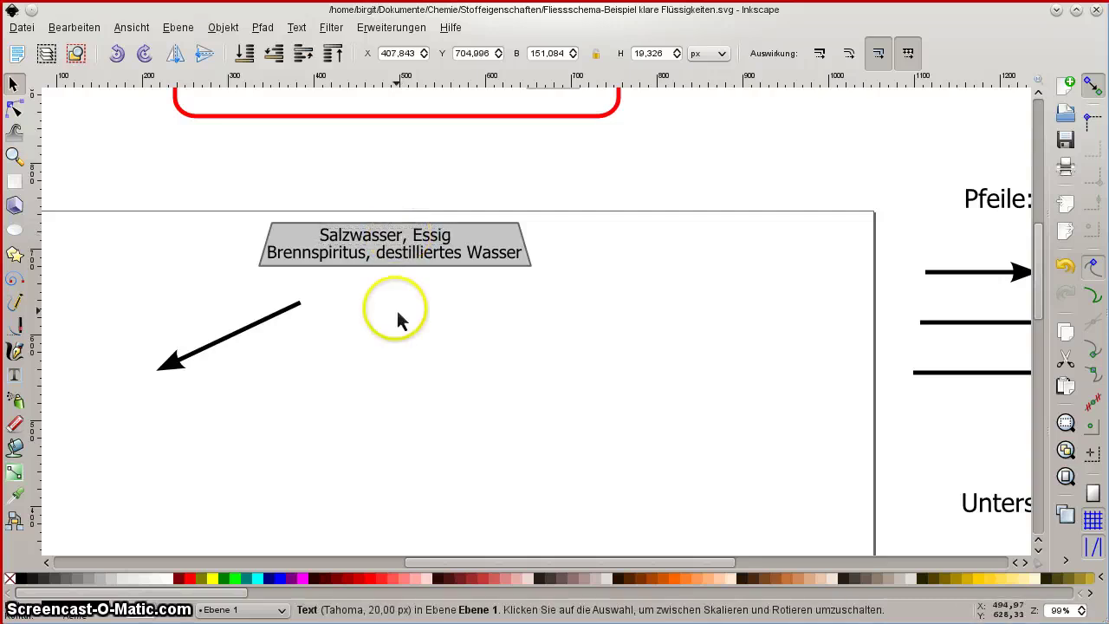
scroll(397, 307, "down", 1, "ctrl")
scroll(396, 308, "down", 1, "ctrl")
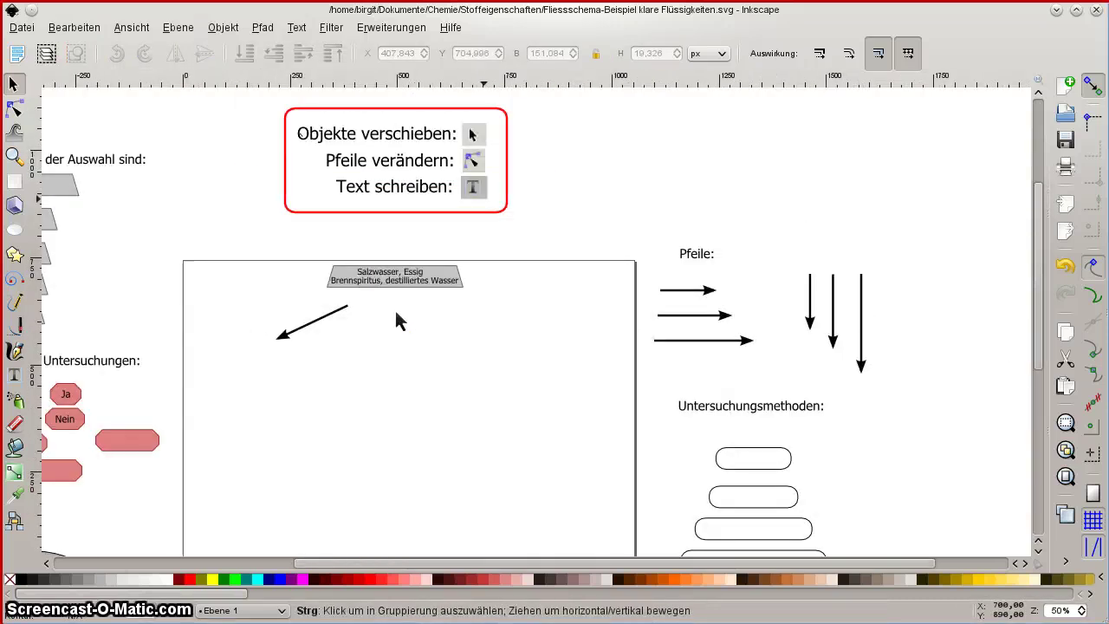
- Delete the stray arrow and place a copy of a rounded method box below the trapezoid
left_click(309, 337)
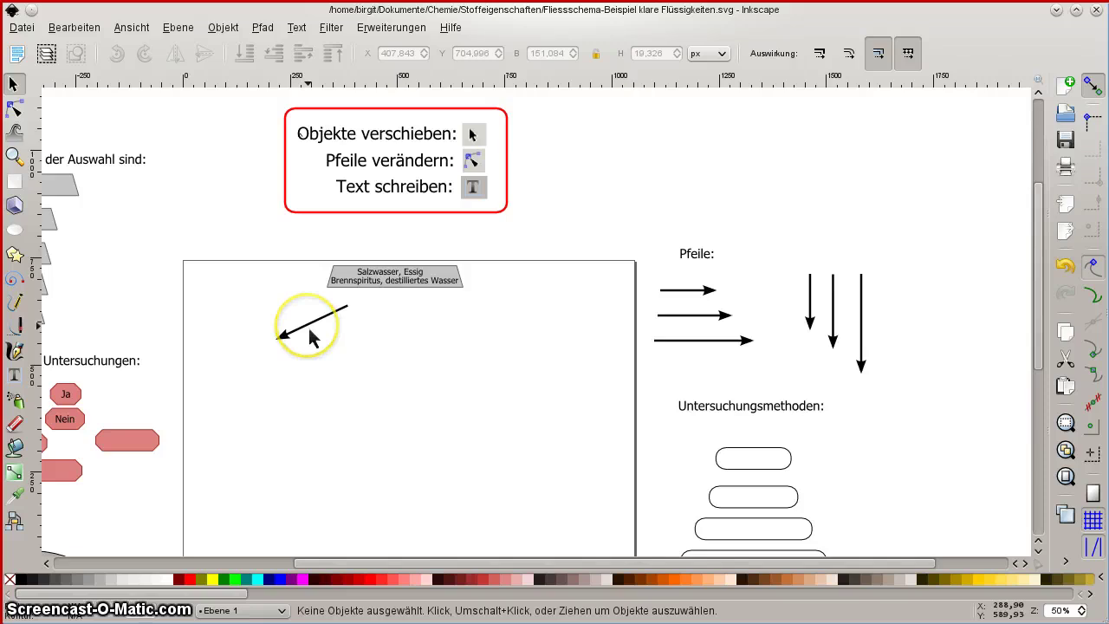
left_click(312, 338)
key("Delete")
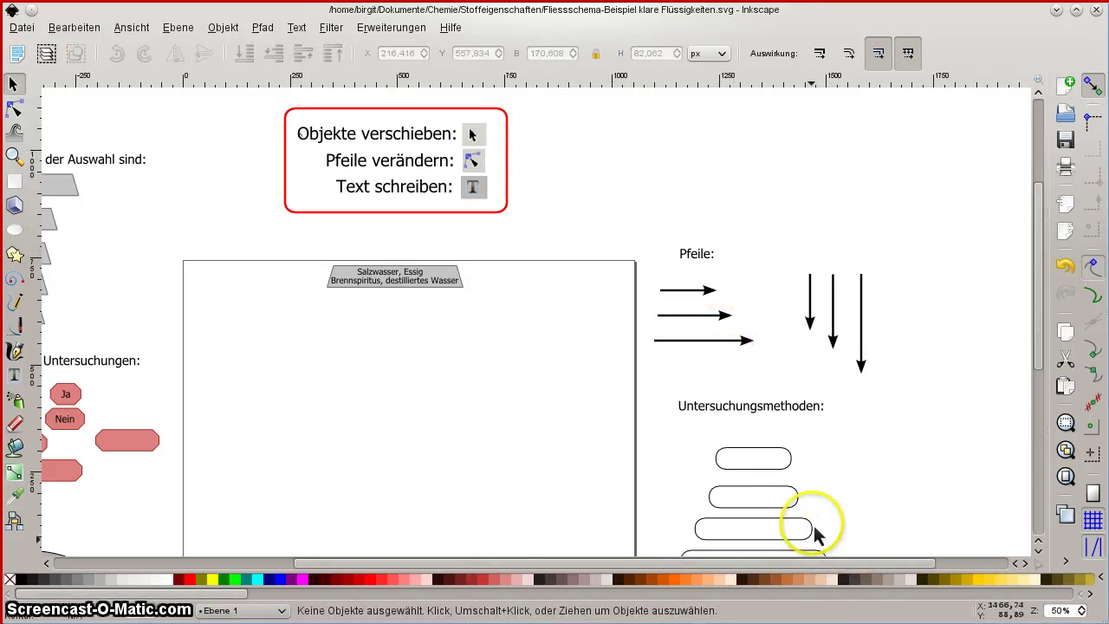
left_click(754, 496)
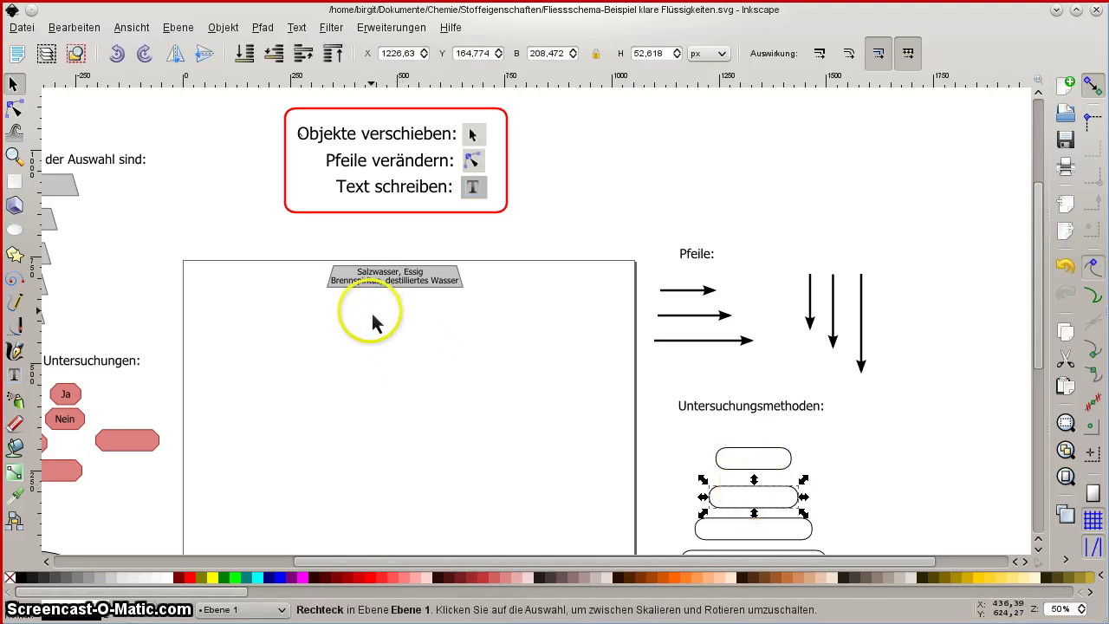
key("ctrl+c")
key("ctrl+v")
left_click_drag(373, 319, 408, 345)
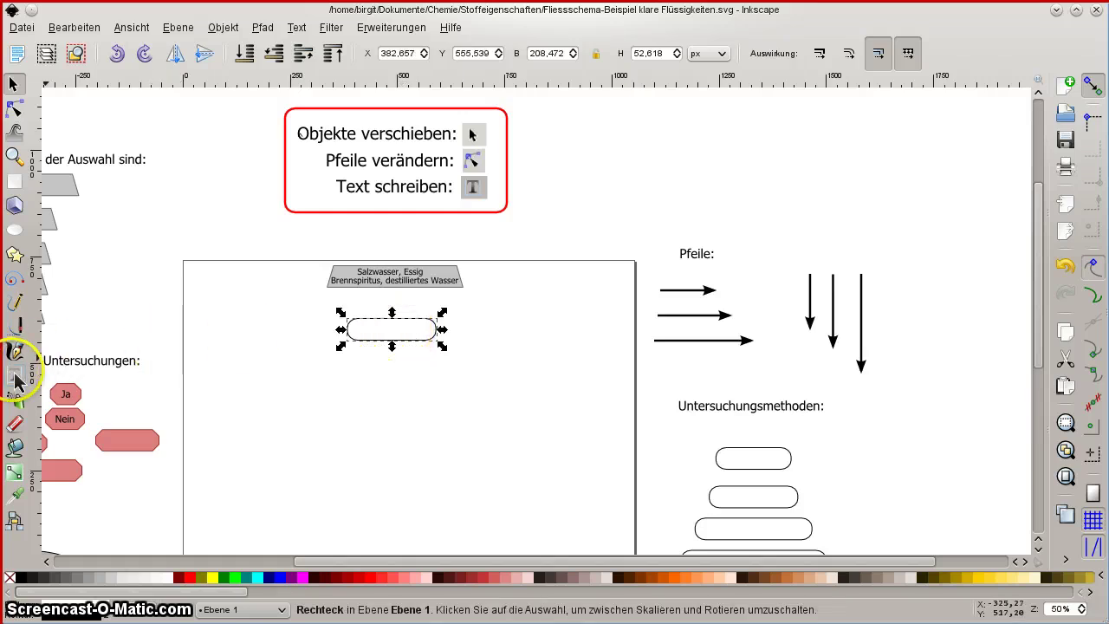
- Write 'typischer Geruch?' in the rounded box and centre the text
left_click(15, 374)
left_click(368, 331)
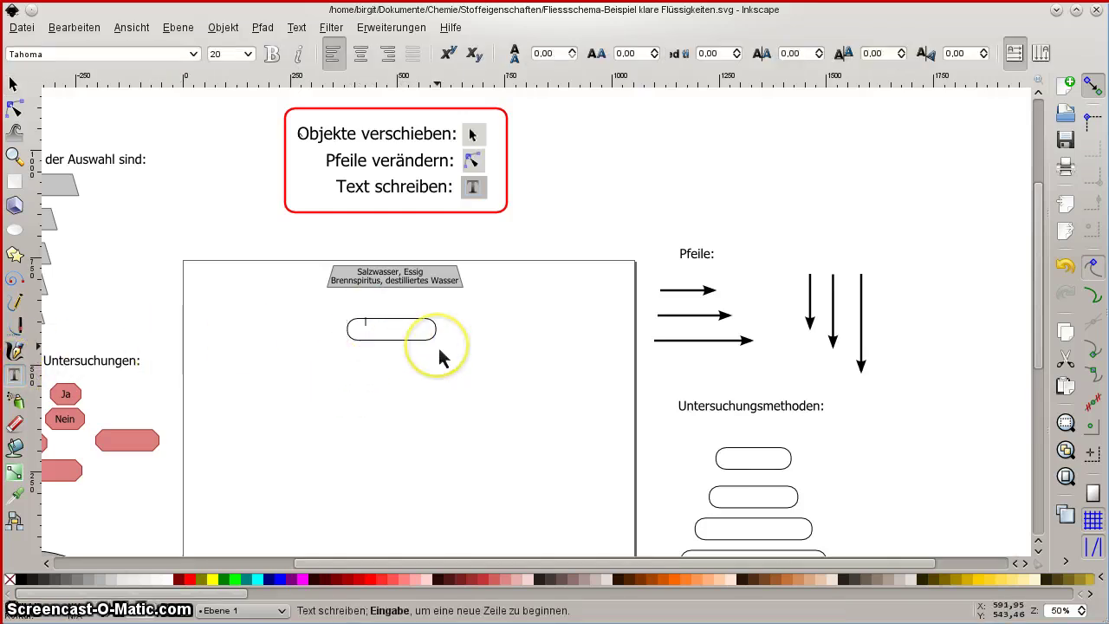
type("typischer")
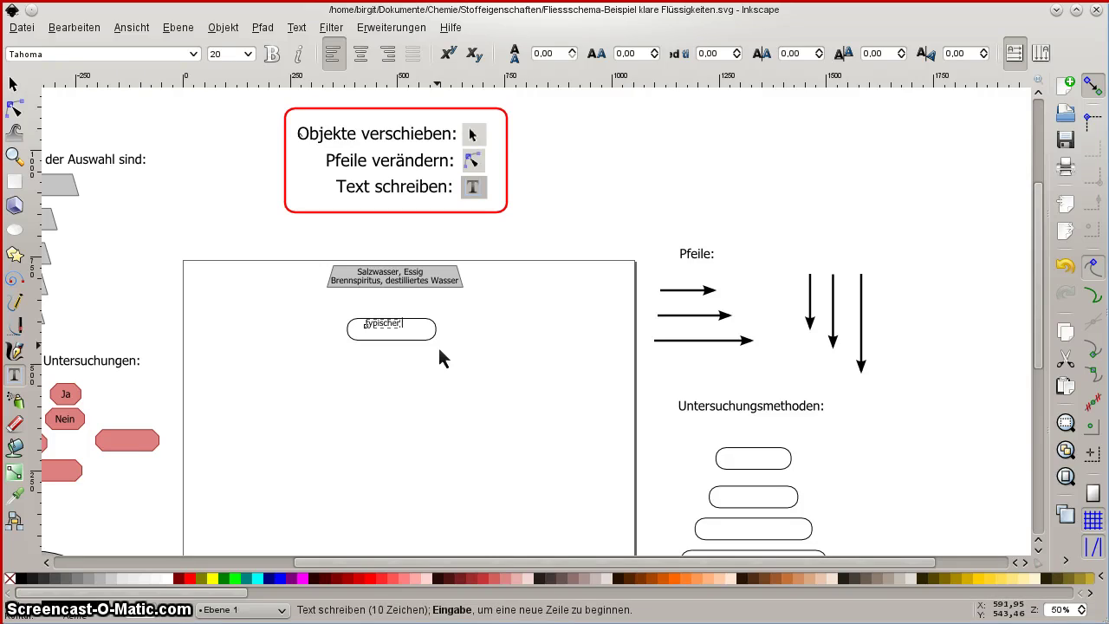
left_click(11, 156)
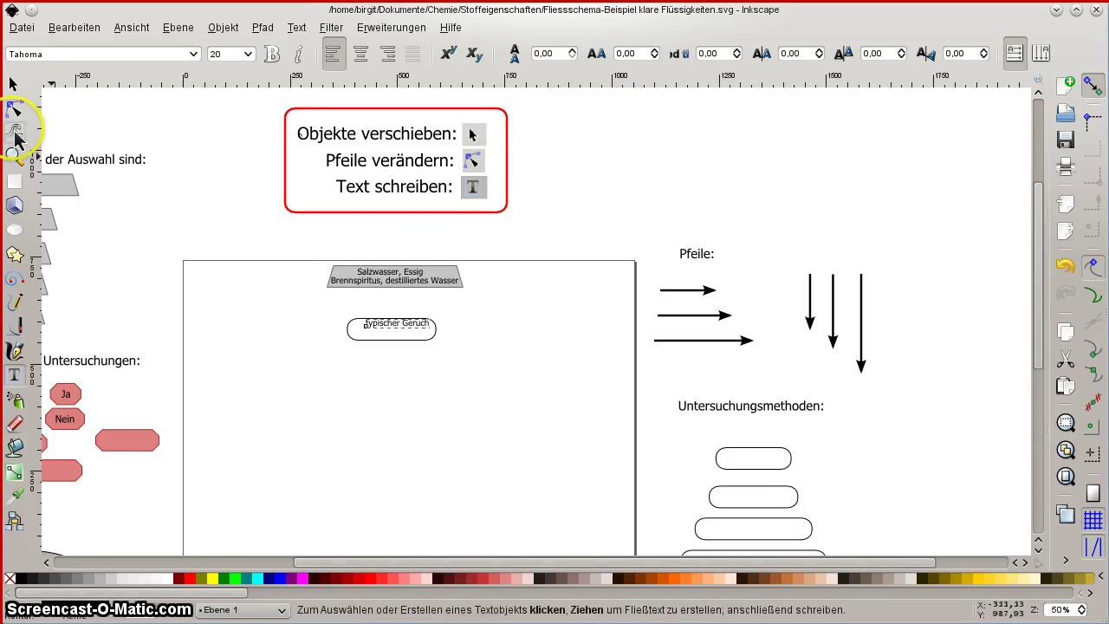
type("?")
left_click(13, 84)
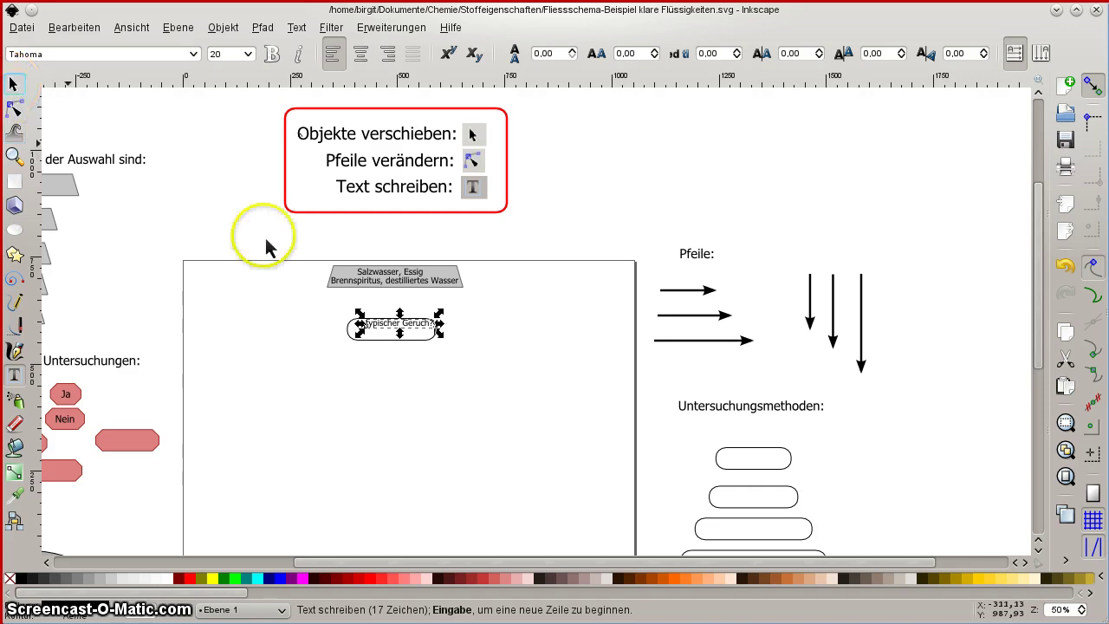
left_click(424, 325)
left_click_drag(416, 337, 405, 343)
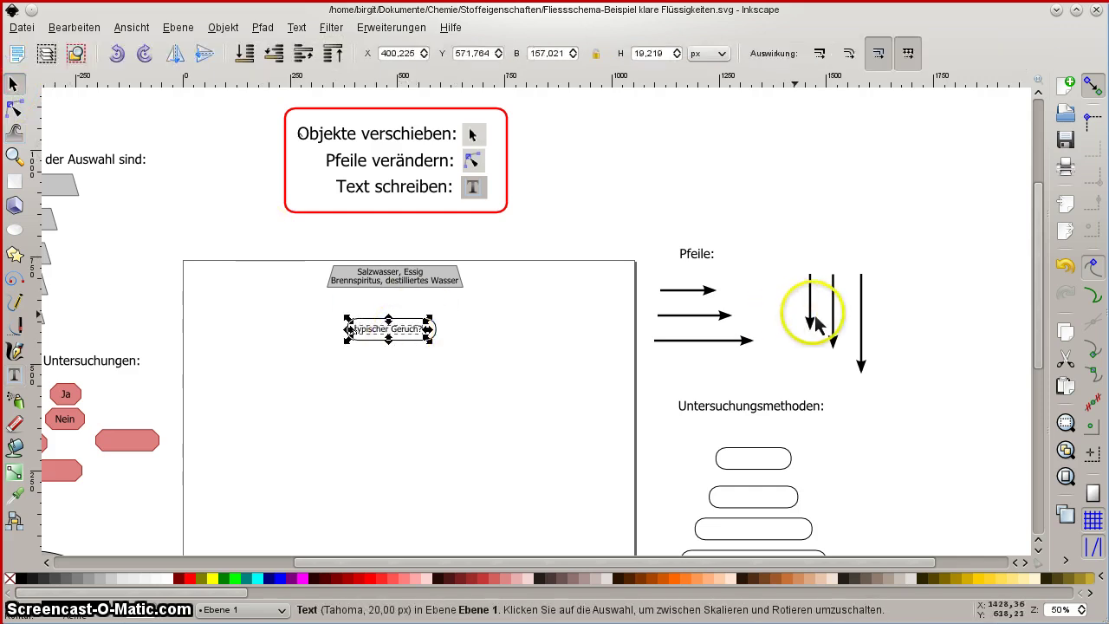
- Paste a vertical arrow copy and drag its ends from the trapezoid's bottom to the question box's top
left_click(812, 322)
key("ctrl+c")
key("ctrl+v")
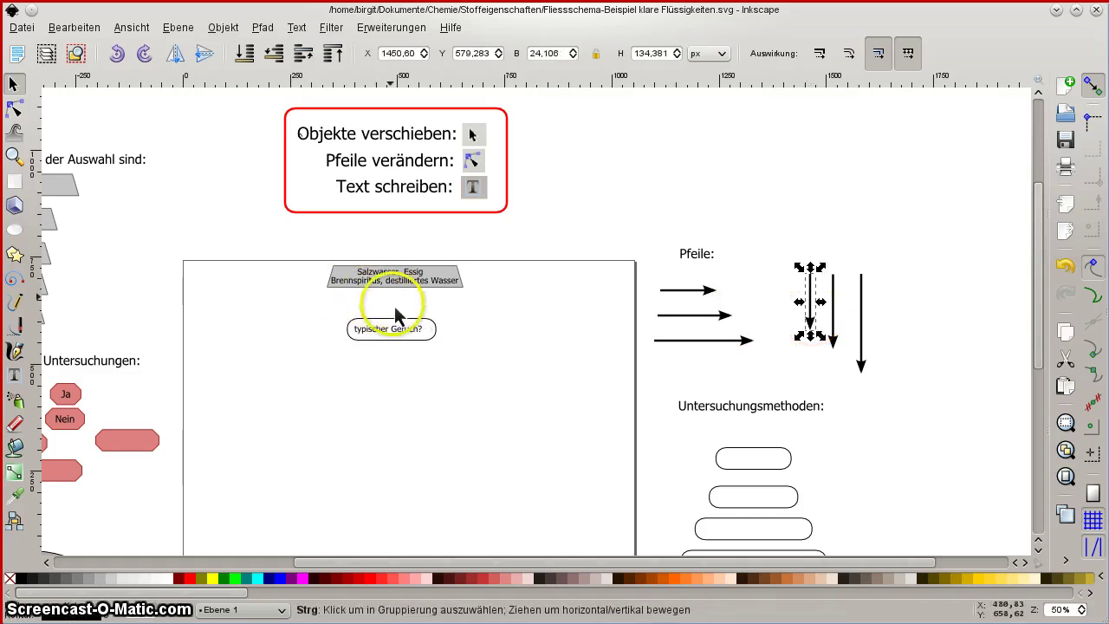
left_click(14, 108)
scroll(323, 286, "up", 2)
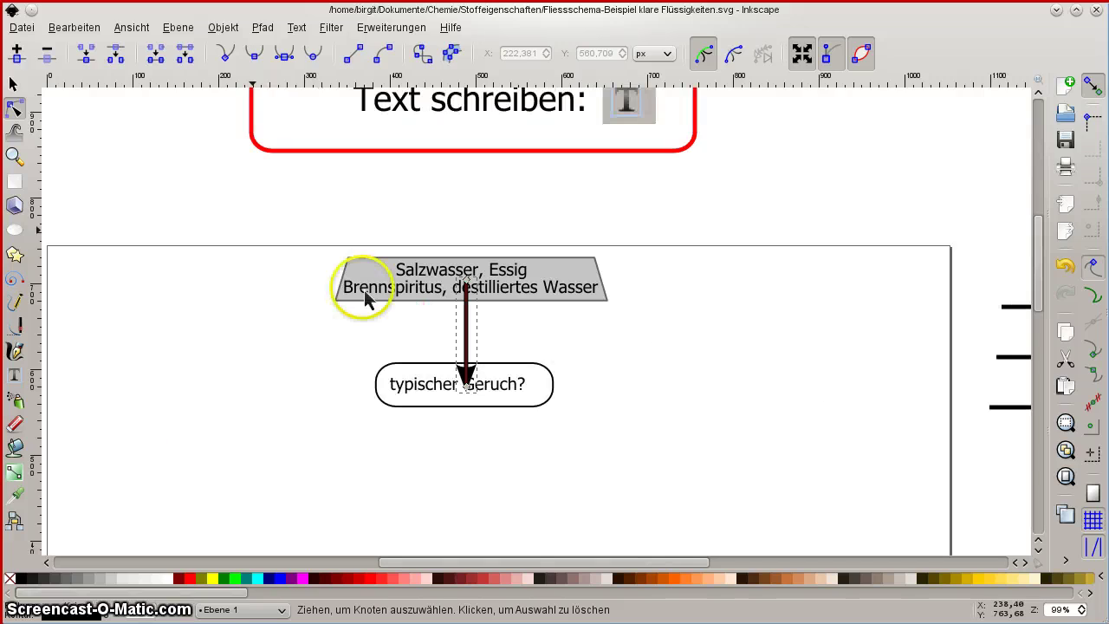
left_click_drag(466, 280, 466, 308)
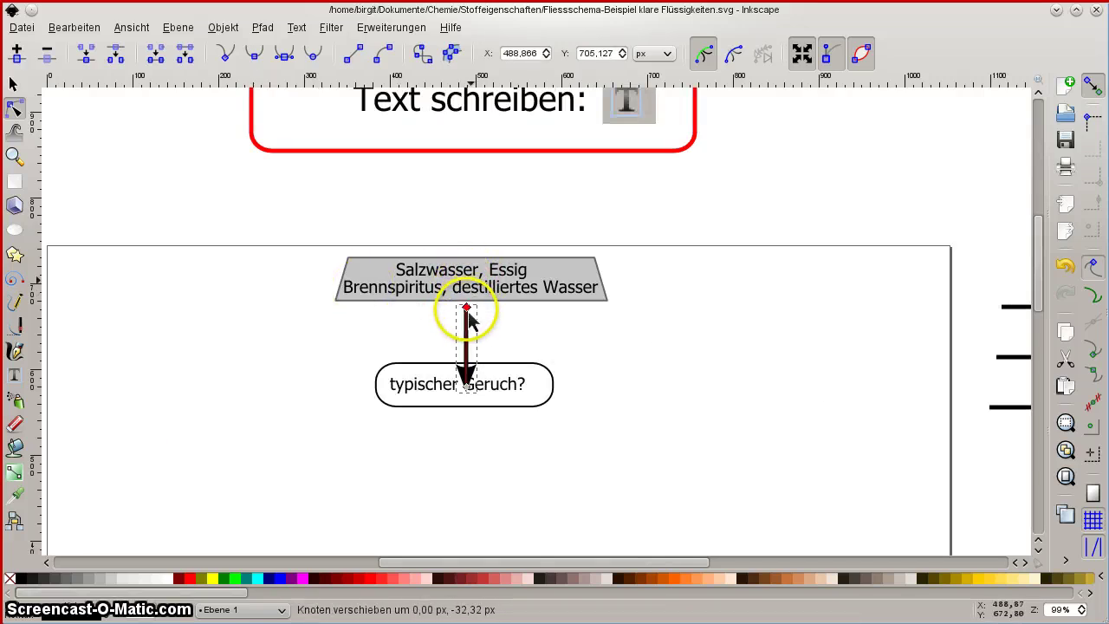
left_click_drag(468, 388, 470, 358)
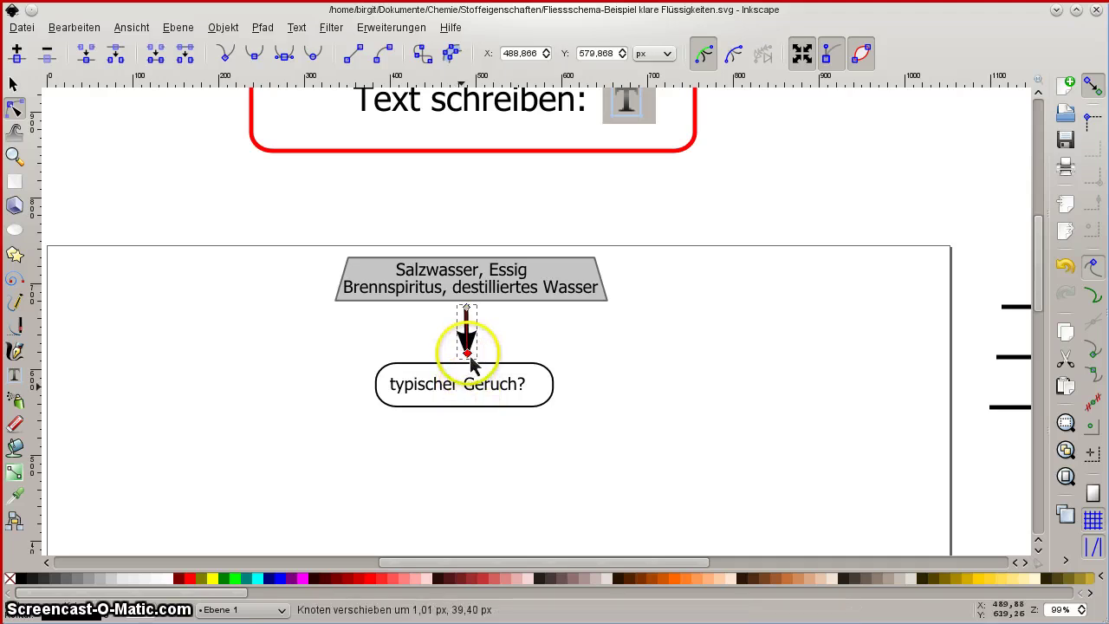
left_click(13, 84)
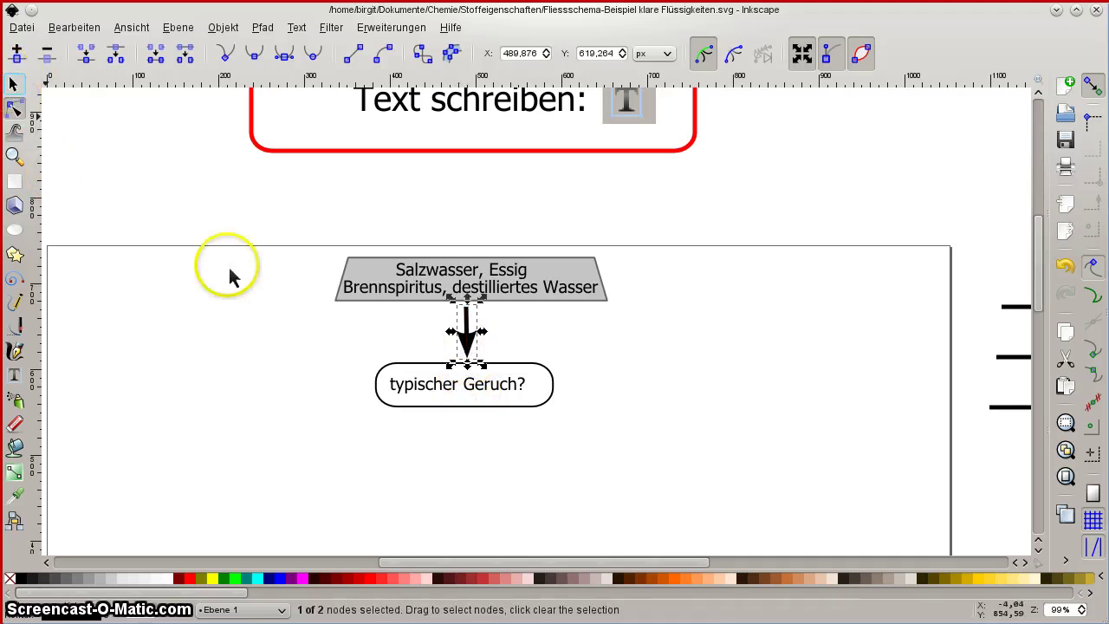
- Copy the horizontal sample arrow to the right of the 'typischer Geruch?' box
left_click(191, 263)
scroll(190, 263, "down", 1)
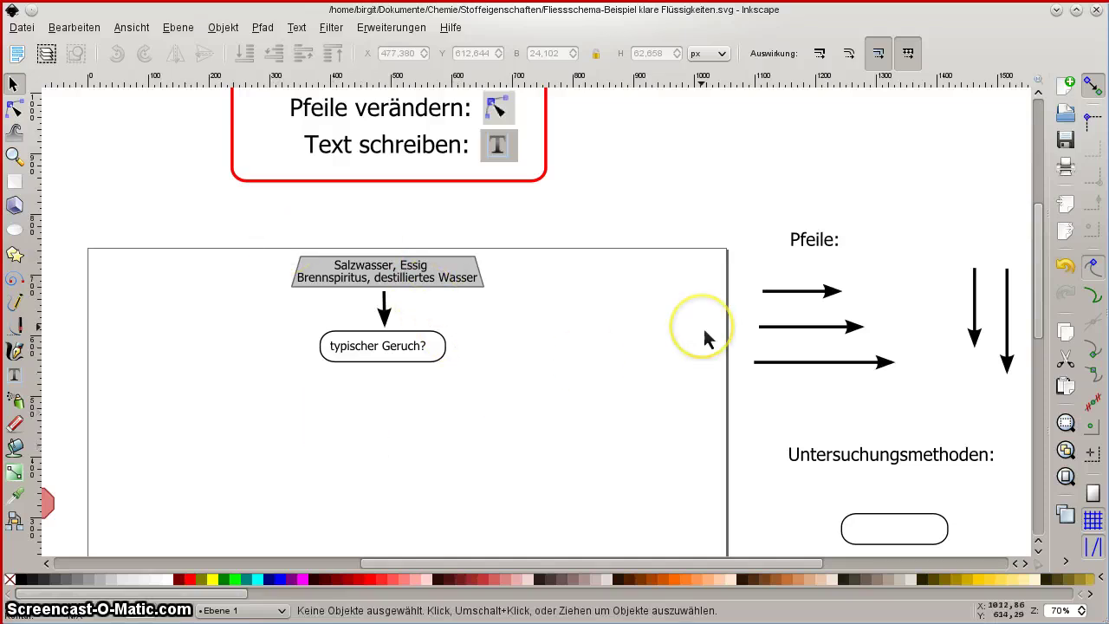
left_click(817, 293)
key("ctrl+c")
key("ctrl+v")
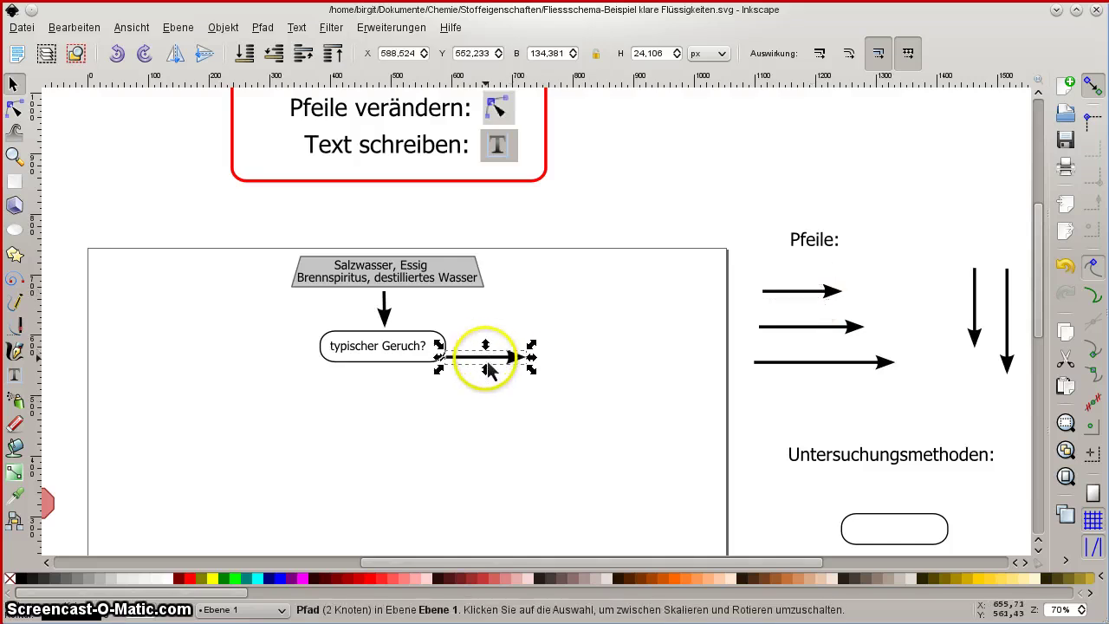
left_click_drag(517, 364, 526, 349)
- Copy the vertical sample arrow to point down from below the 'typischer Geruch?' box
left_click(973, 334)
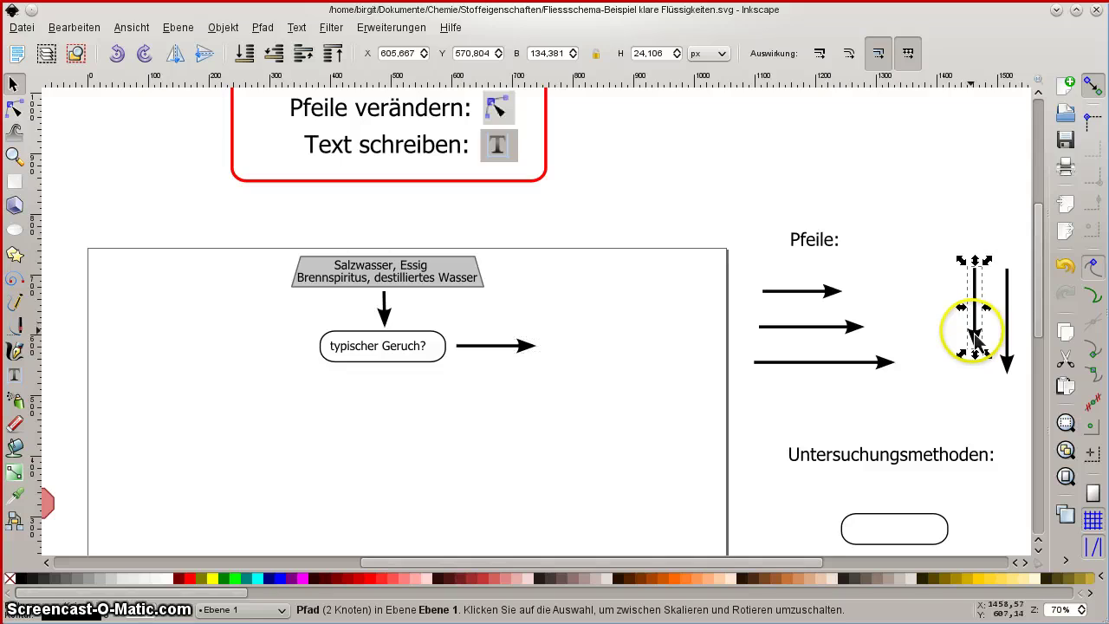
key("ctrl+c")
key("ctrl+v")
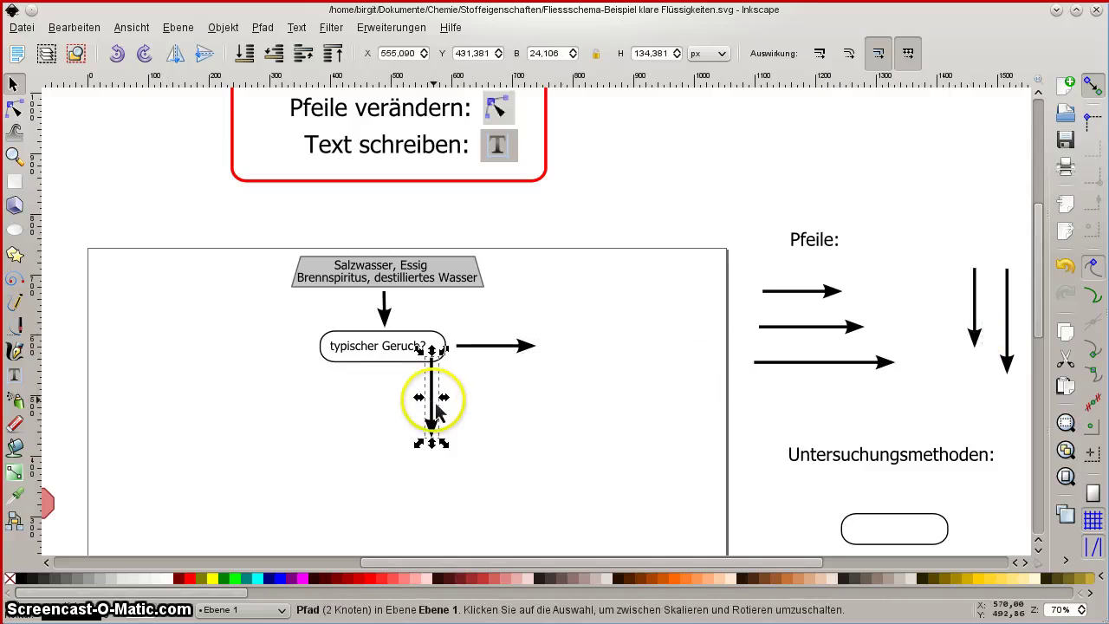
left_click_drag(436, 412, 383, 425)
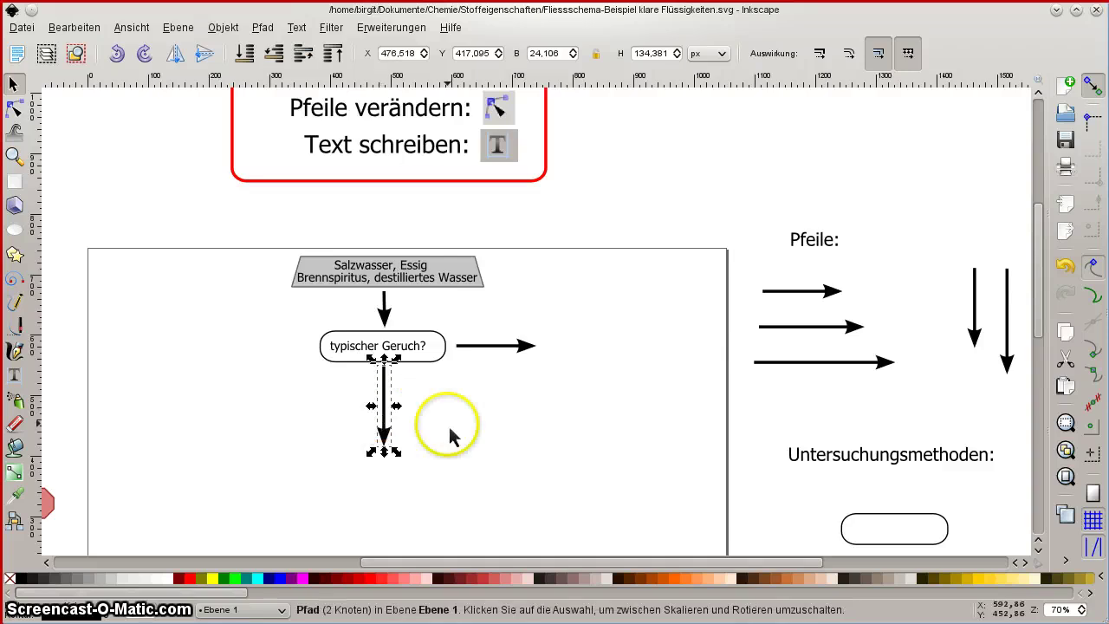
scroll(448, 424, "down", 1, "ctrl")
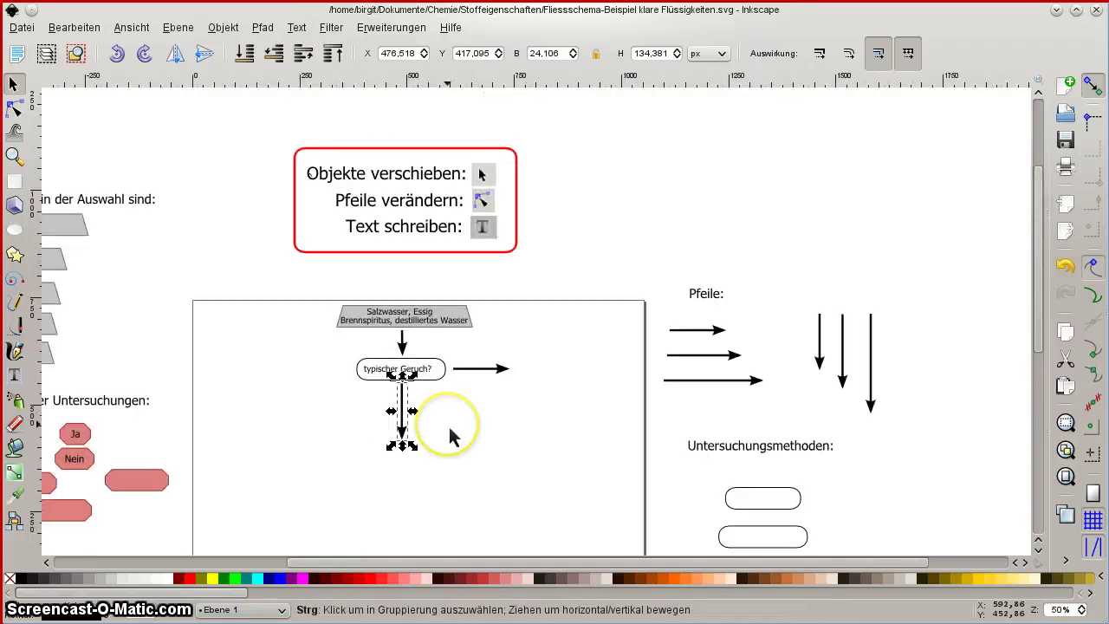
- Copy the red 'Ja' sample label above the right-pointing arrow
left_click(86, 436)
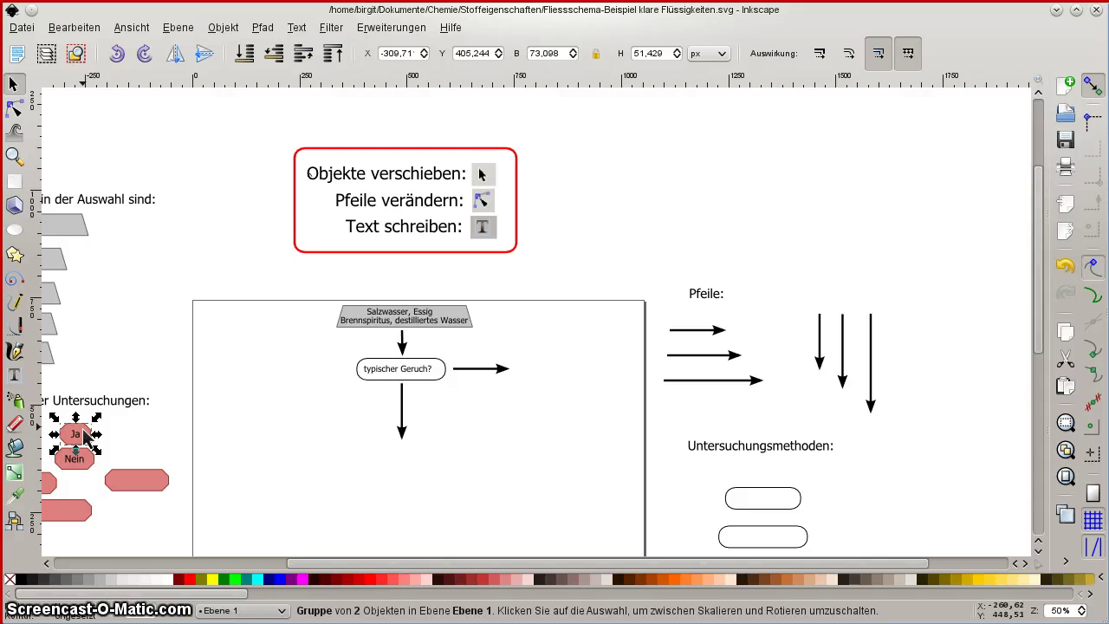
key("ctrl")
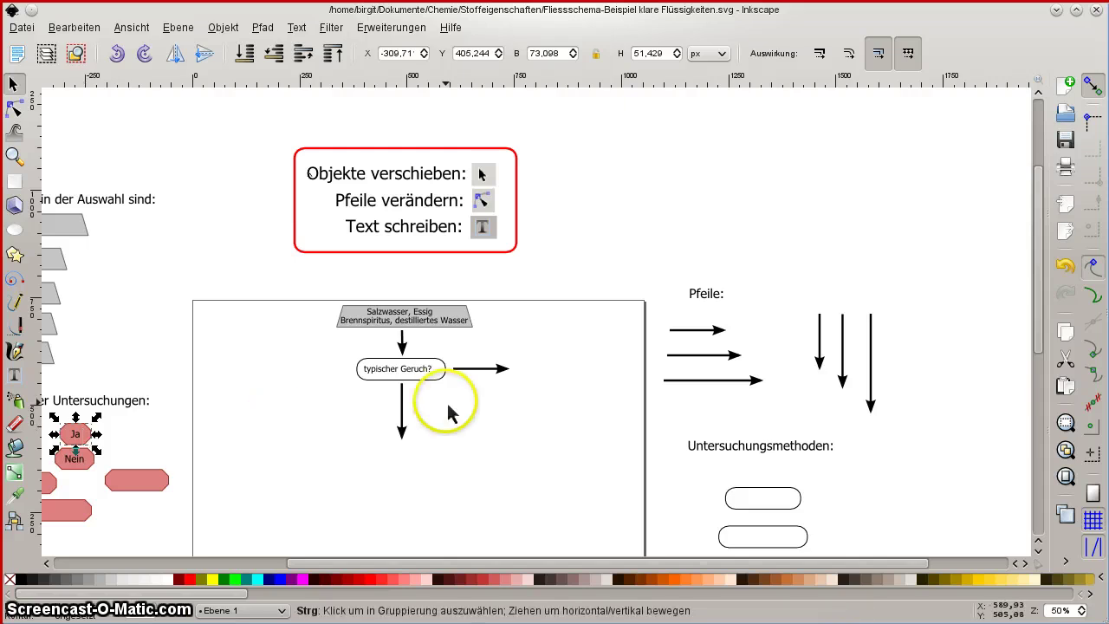
key("ctrl+c")
key("ctrl+v")
left_click_drag(501, 357, 487, 354)
- Copy the 'Nein' sample label beside the downward arrow, then deselect
left_click(90, 465)
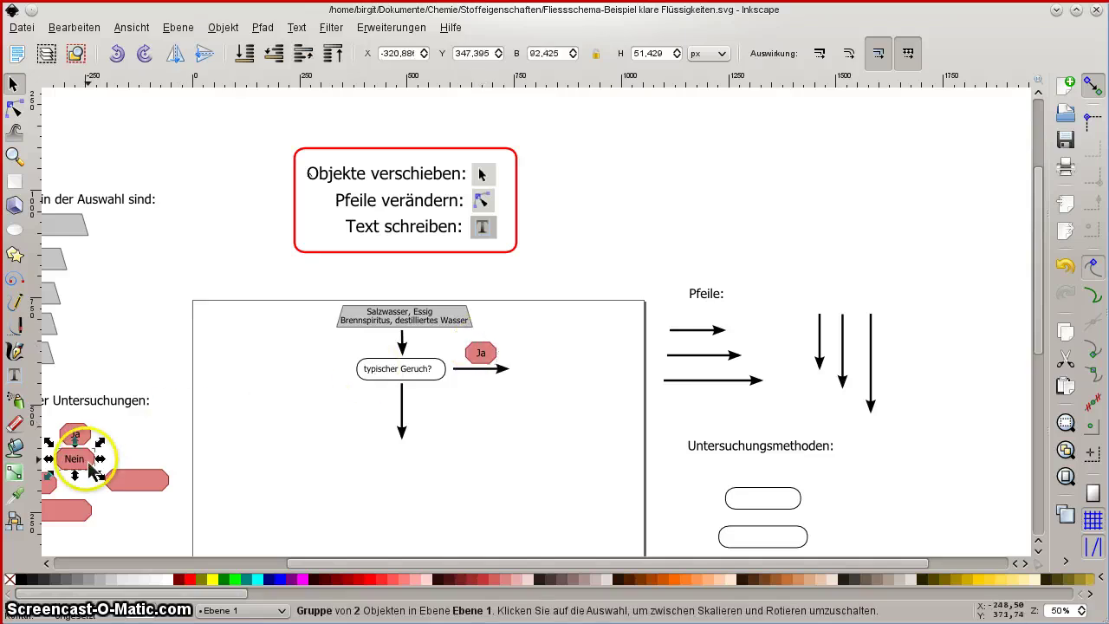
key("ctrl+c")
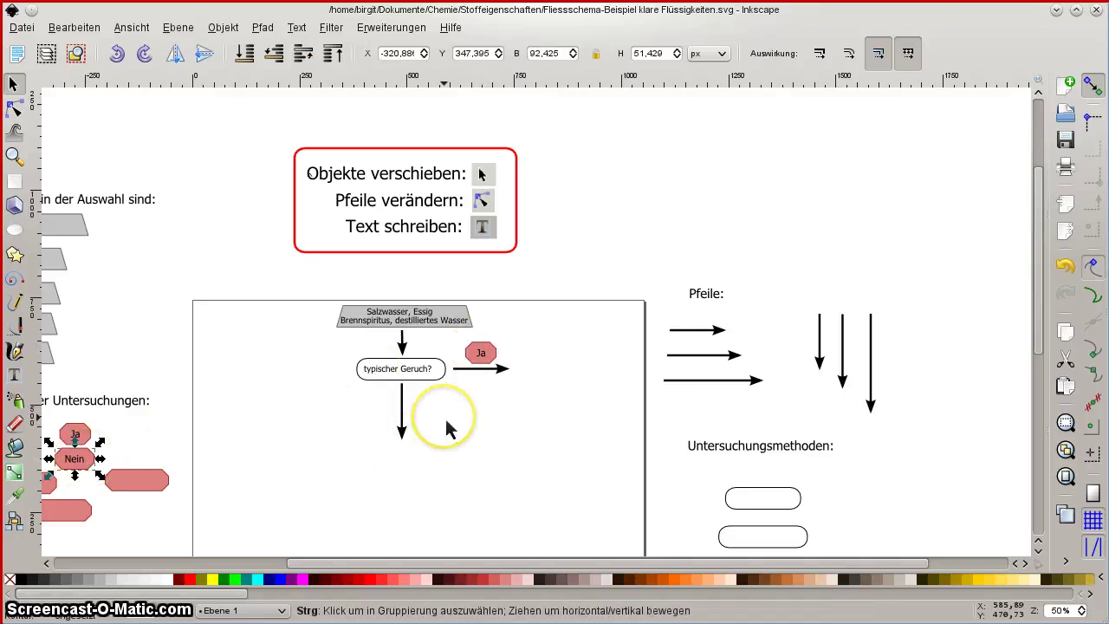
key("ctrl+v")
mouse_move(445, 424)
left_mouse_down()
mouse_move(415, 422)
mouse_move(438, 415)
mouse_move(430, 409)
left_mouse_up()
left_click(541, 409)
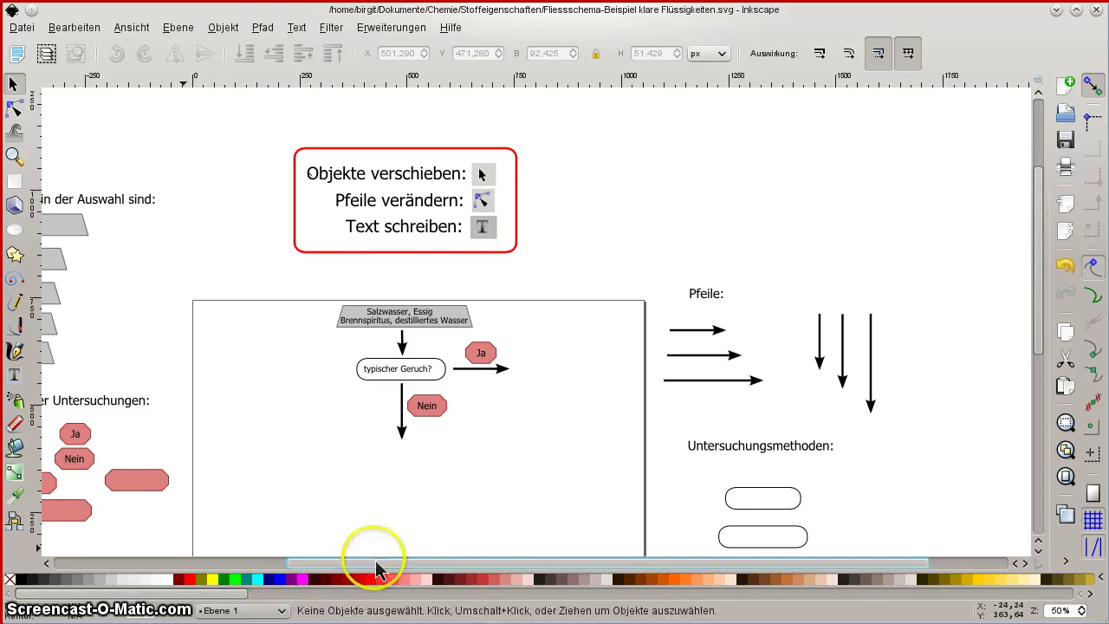
- Place a grey trapezoid at the Ja arrow's tip and a copy beneath the Nein arrow
left_click_drag(354, 559, 297, 559)
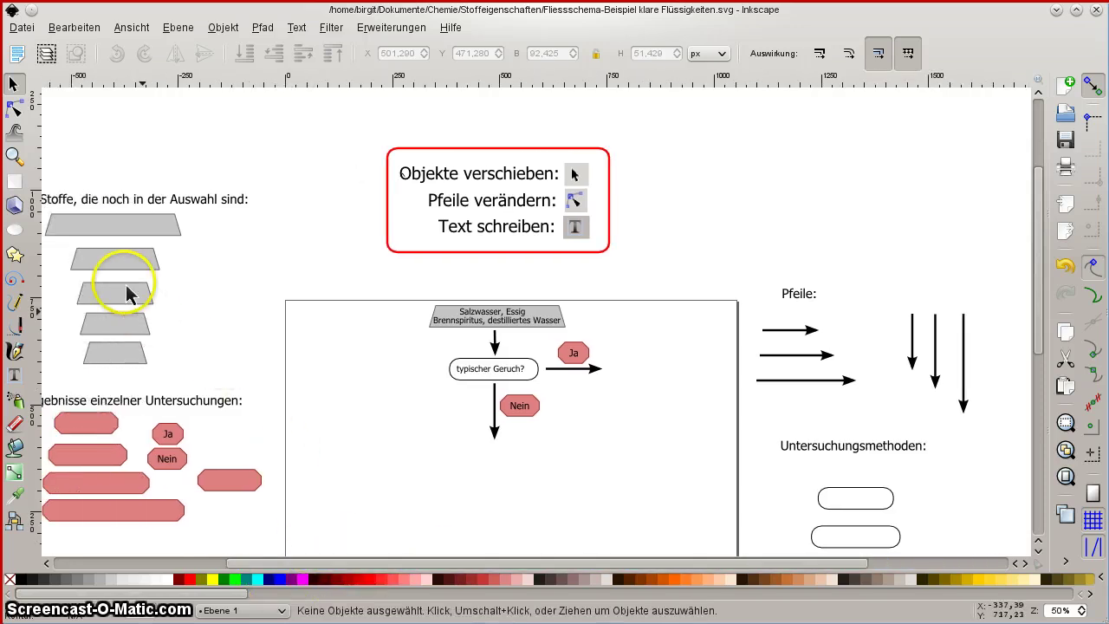
mouse_move(117, 258)
left_mouse_down()
mouse_move(556, 286)
mouse_move(657, 385)
left_mouse_up()
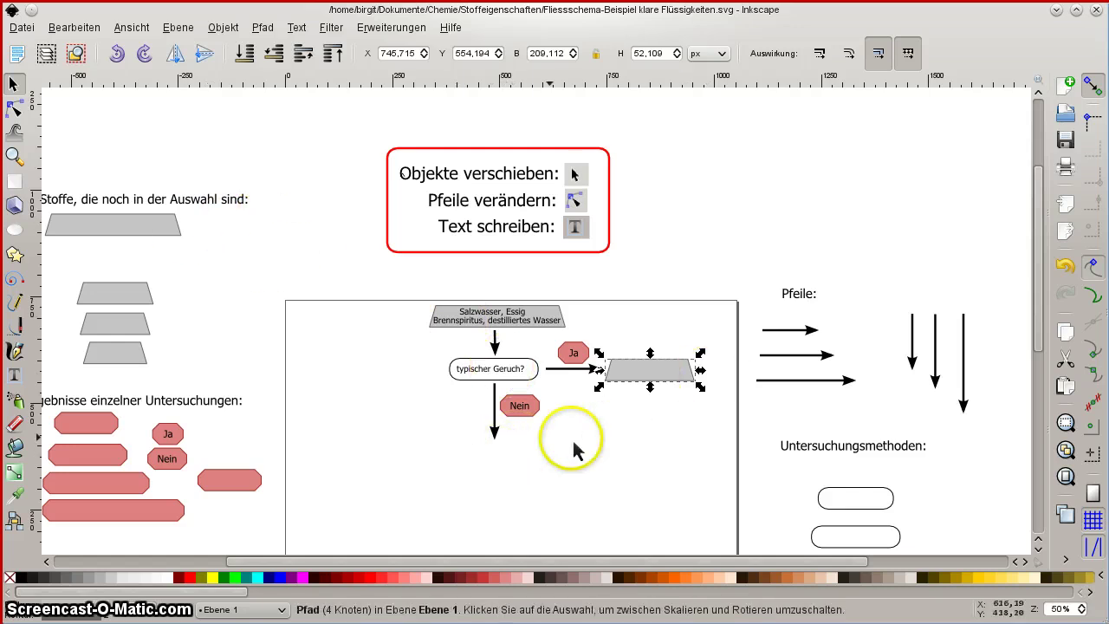
key("ctrl+v")
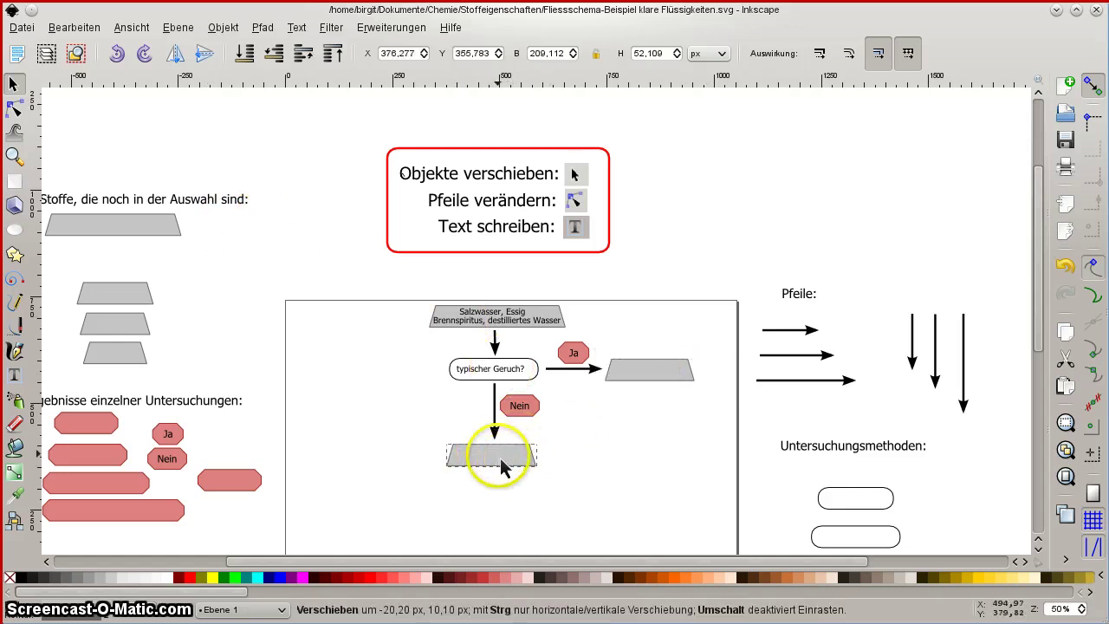
left_click_drag(503, 466, 506, 463)
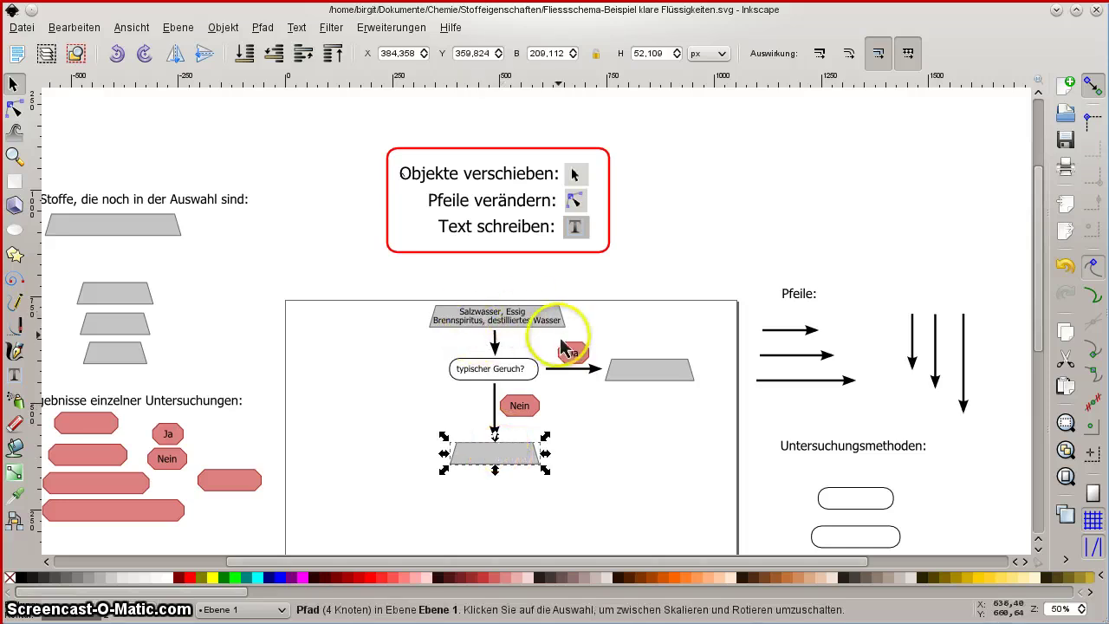
left_click(607, 441)
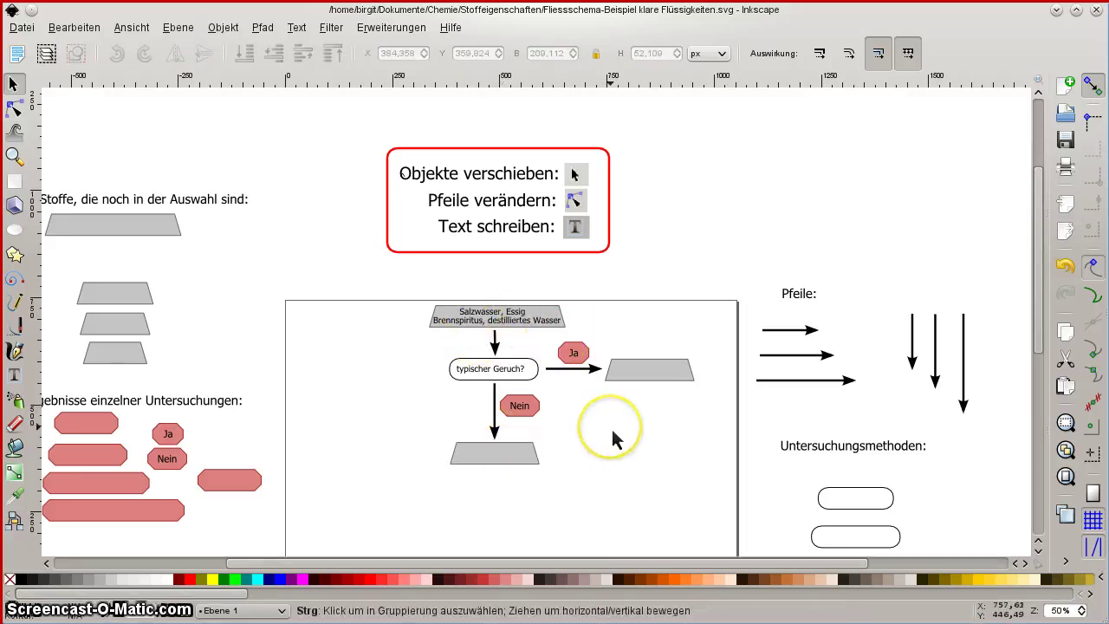
scroll(613, 441, "down", 1)
scroll(612, 440, "down", 2)
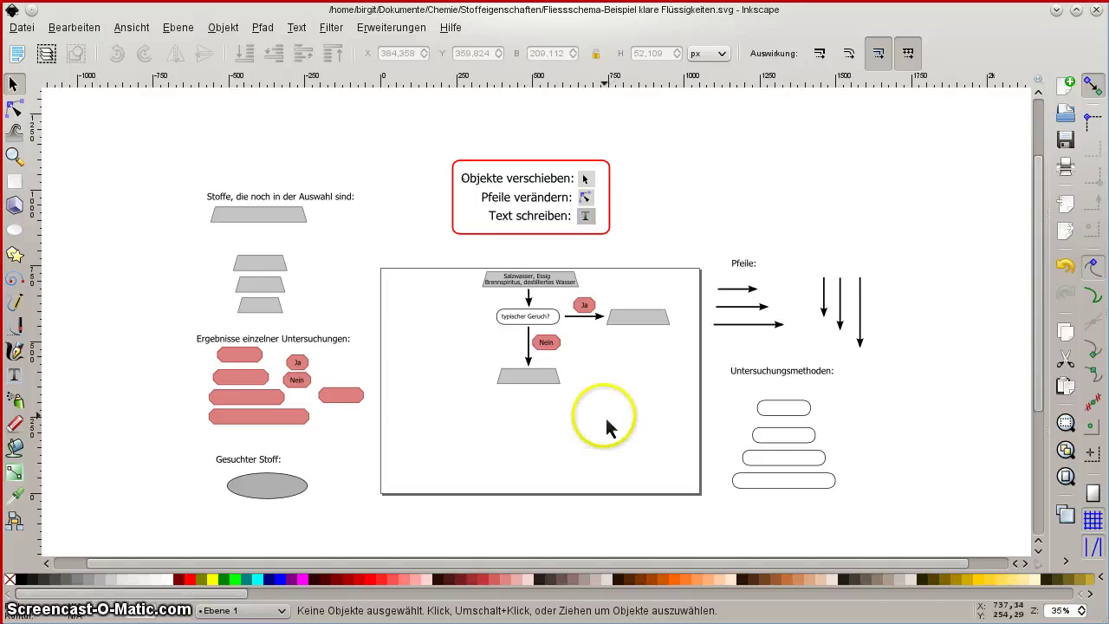
- Rubber-band select all twelve flowchart elements together
left_click_drag(403, 248, 697, 427)
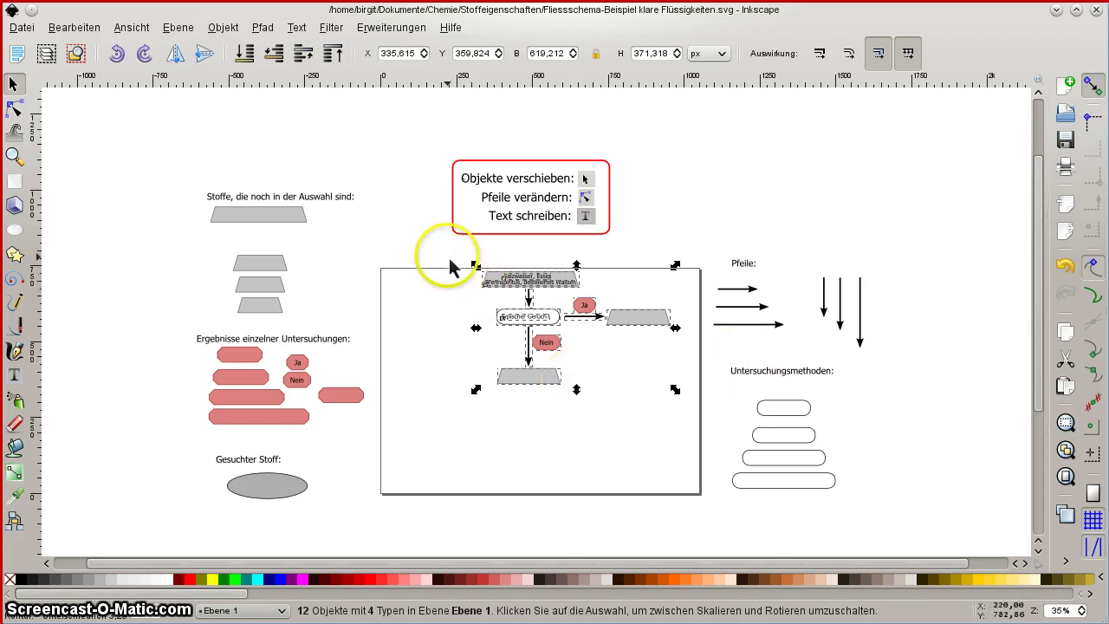
left_click(442, 253)
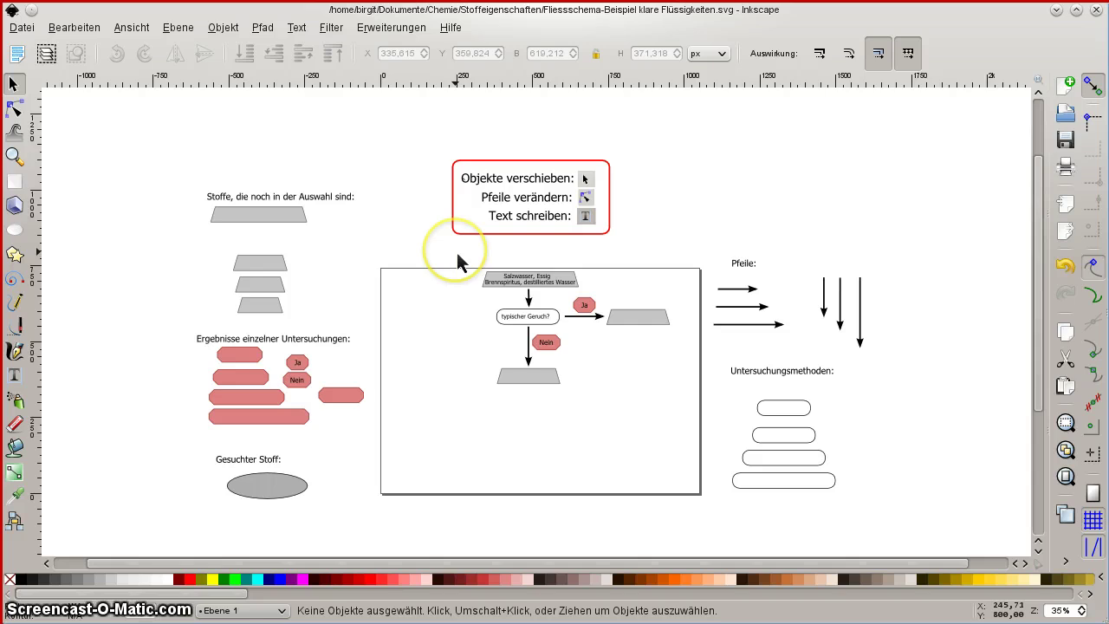
left_click_drag(456, 251, 690, 413)
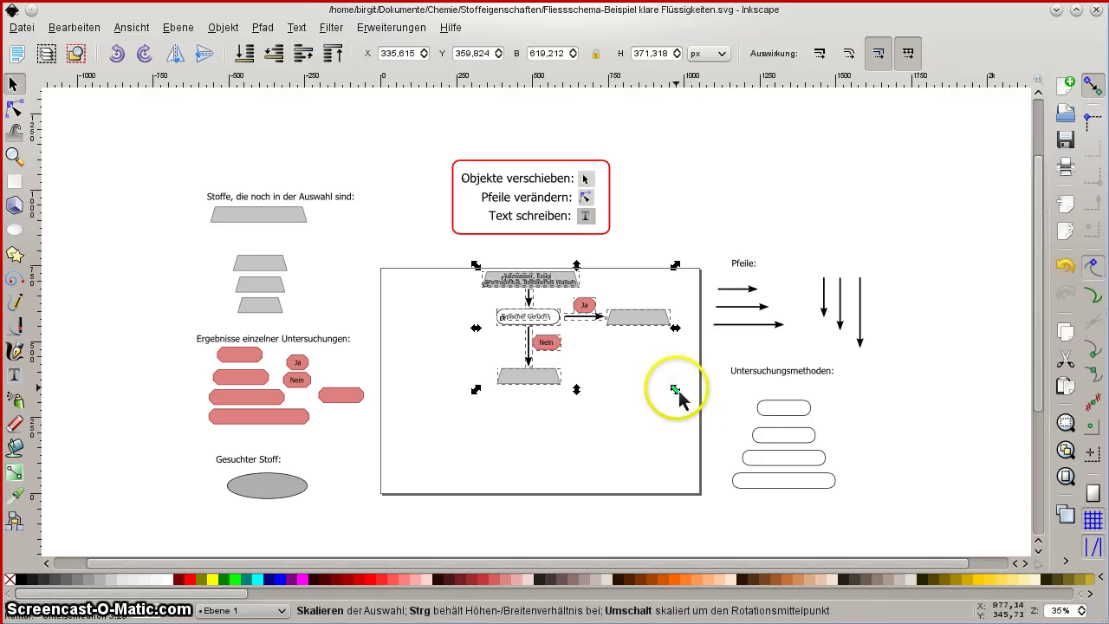
- Shrink the selected flowchart proportionally into a compact diagram and deselect it
left_click_drag(679, 390, 565, 412)
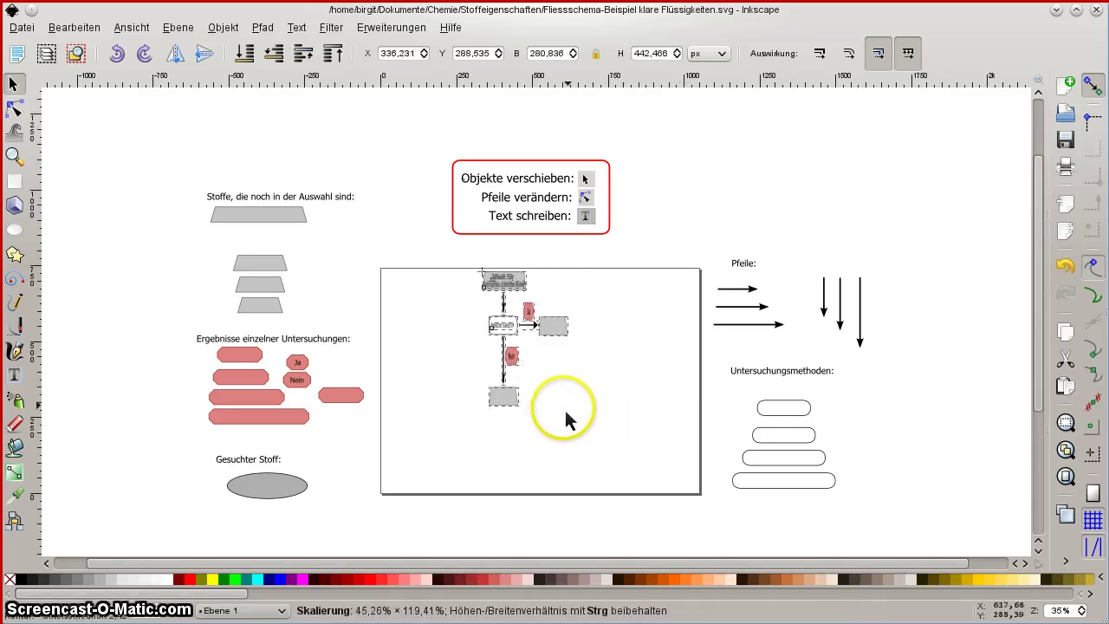
mouse_move(565, 413)
left_mouse_down()
mouse_move(711, 336)
mouse_move(660, 387)
left_mouse_up()
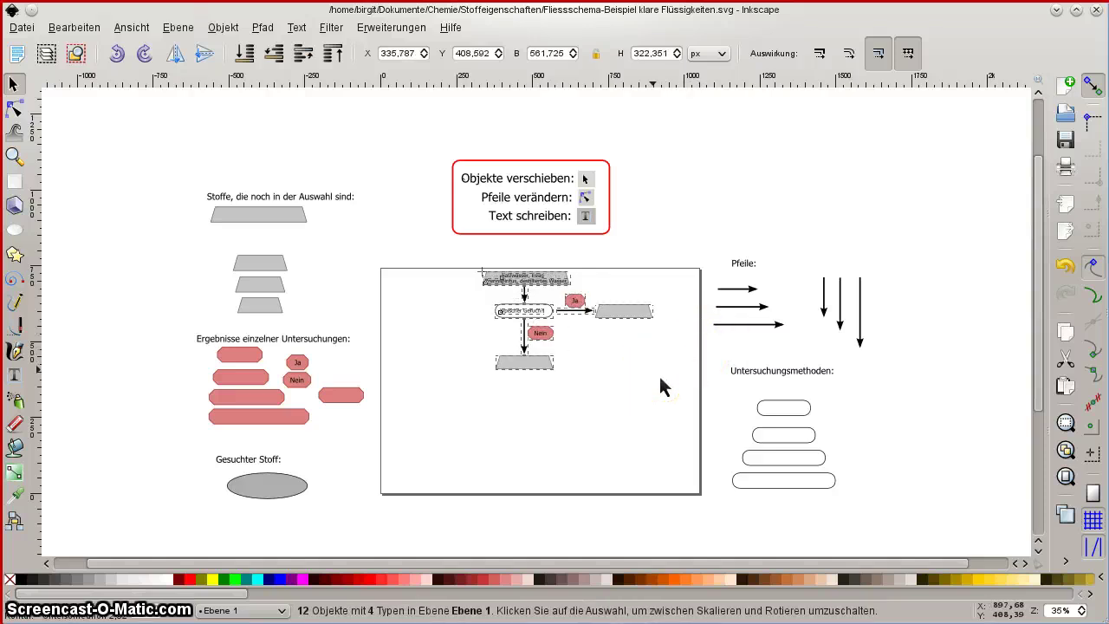
left_click_drag(660, 377, 659, 424)
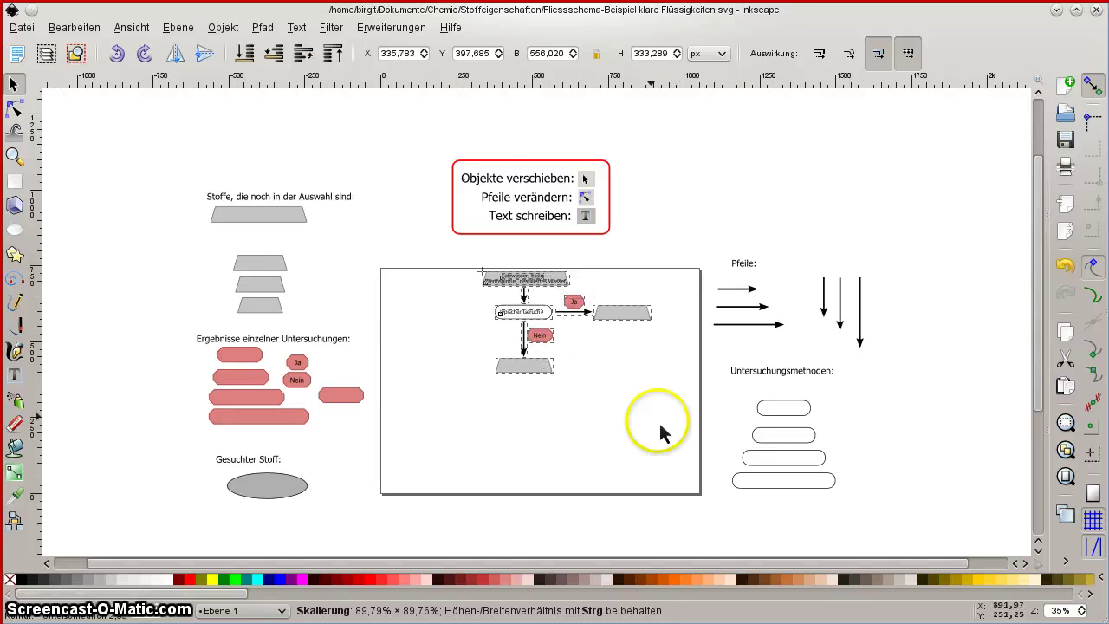
left_click_drag(659, 422, 619, 370)
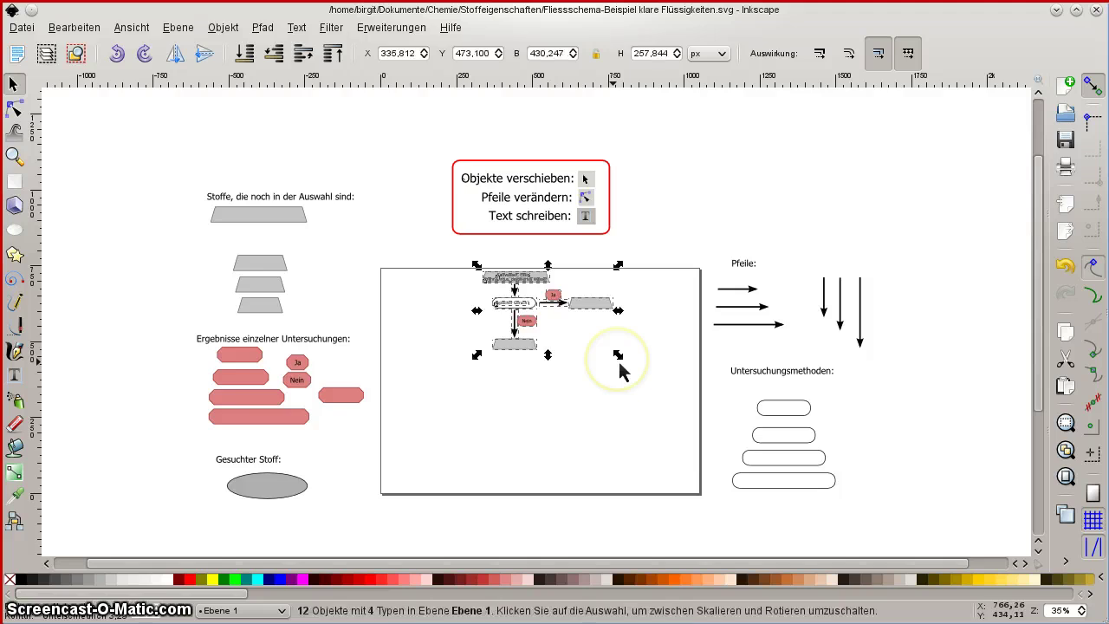
left_click(586, 381)
scroll(581, 377, "up", 1, "ctrl")
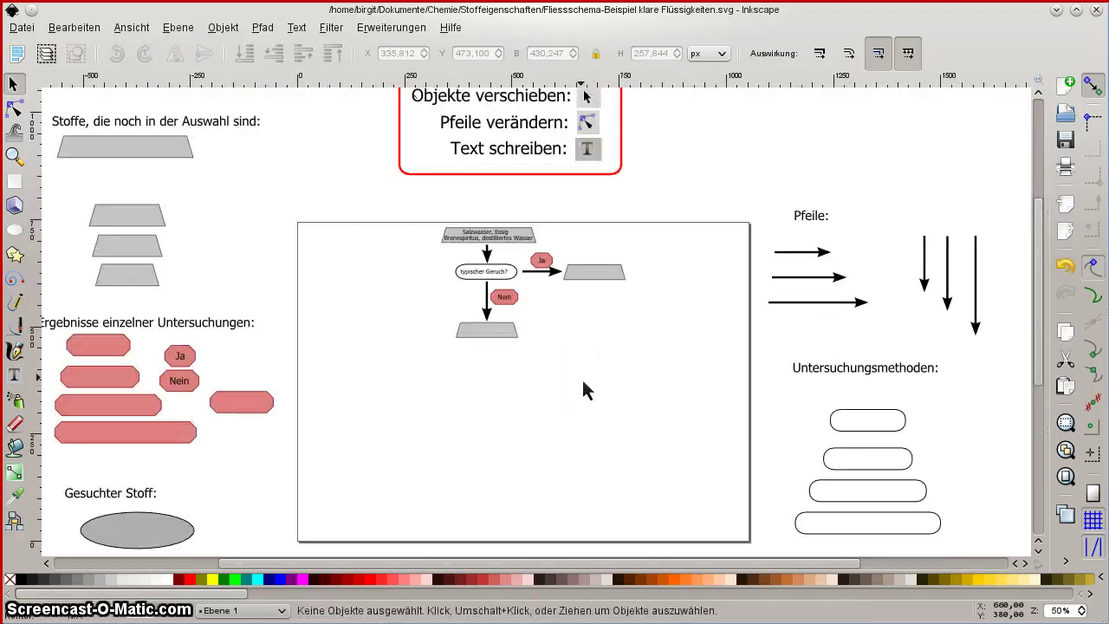
- Add a text 'Textversuch' below the lower grey trapezoid
scroll(582, 379, "up", 1, "ctrl")
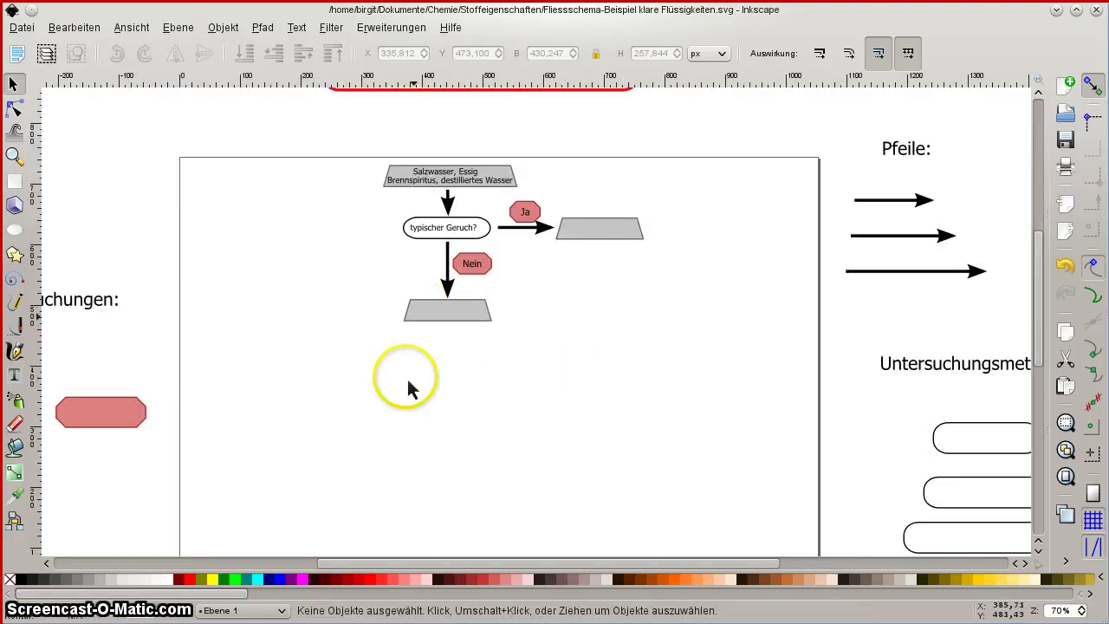
left_click(20, 378)
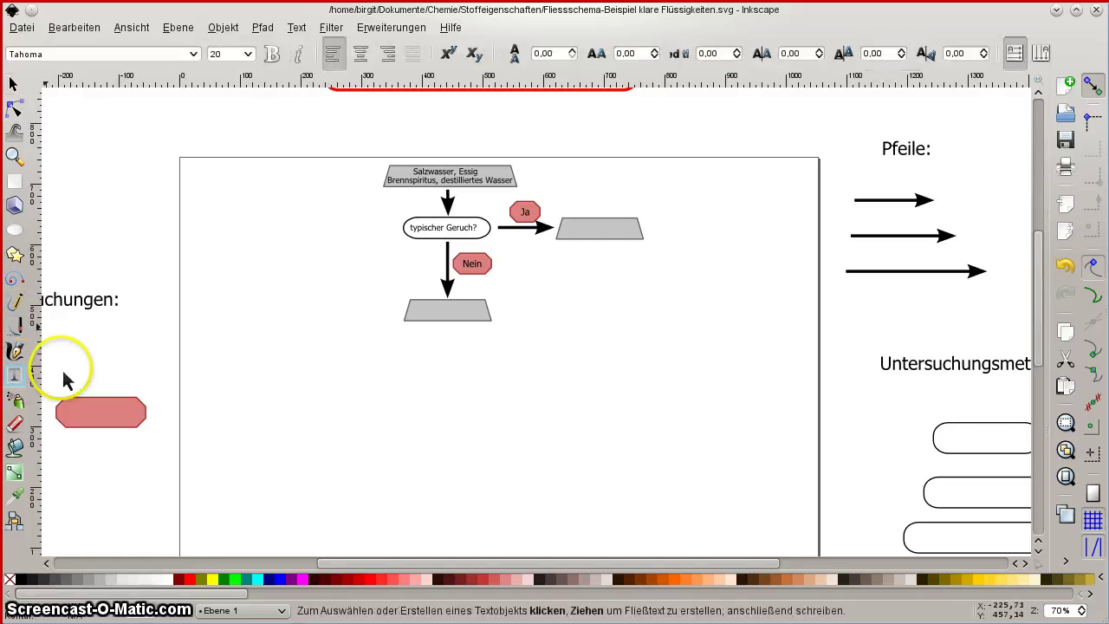
left_click(394, 361)
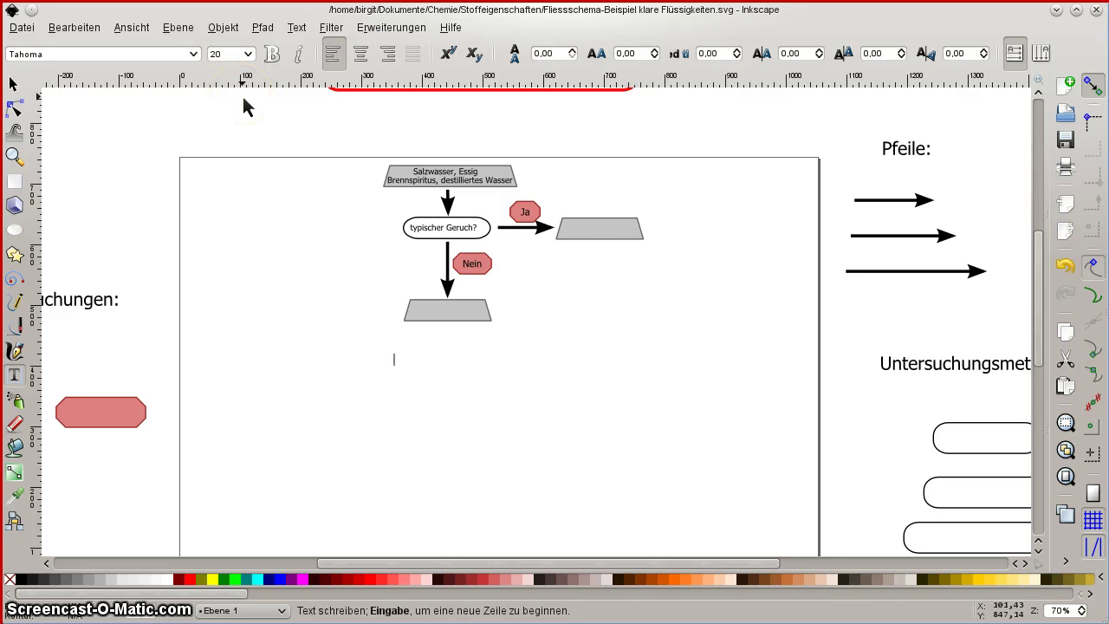
type("Textversuc")
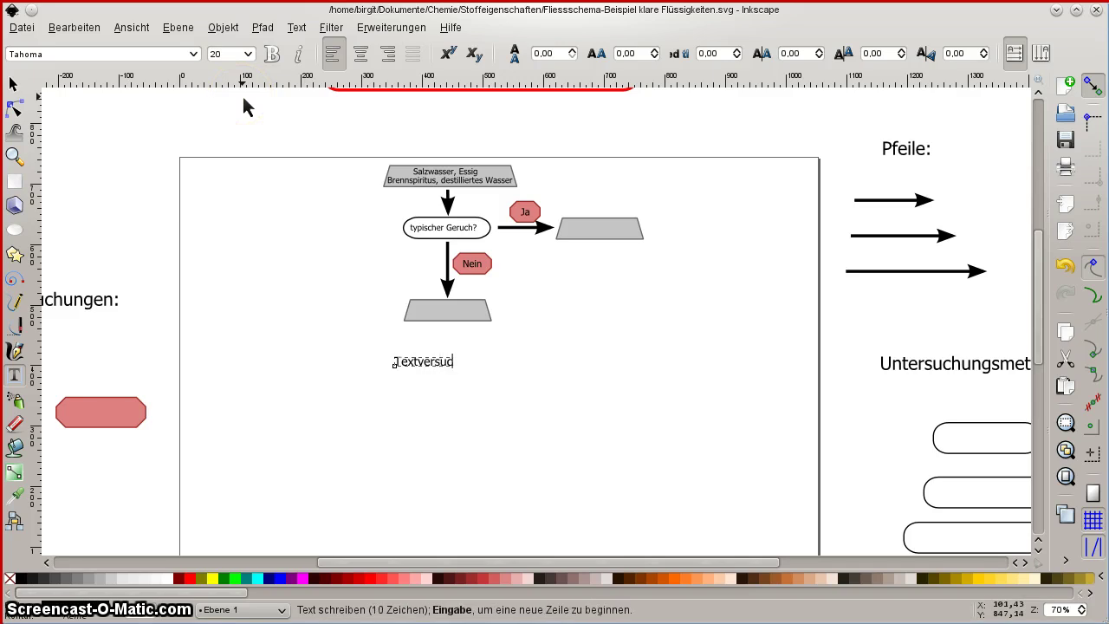
type("h")
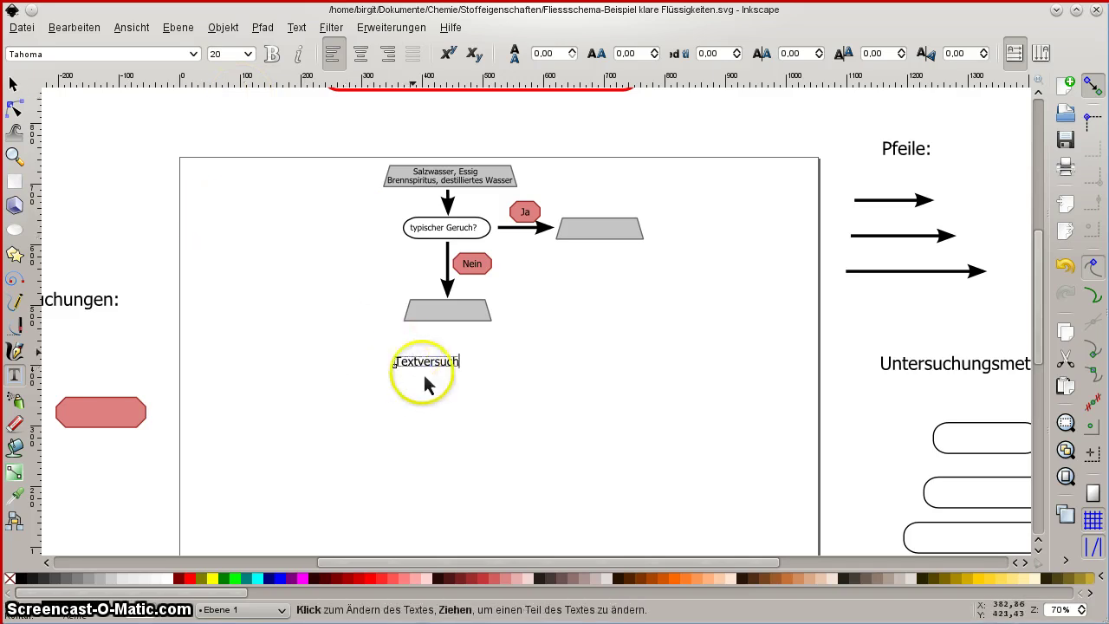
- Set 'Textversuch' to font size 50 and move it beneath the flowchart
double_click(424, 367)
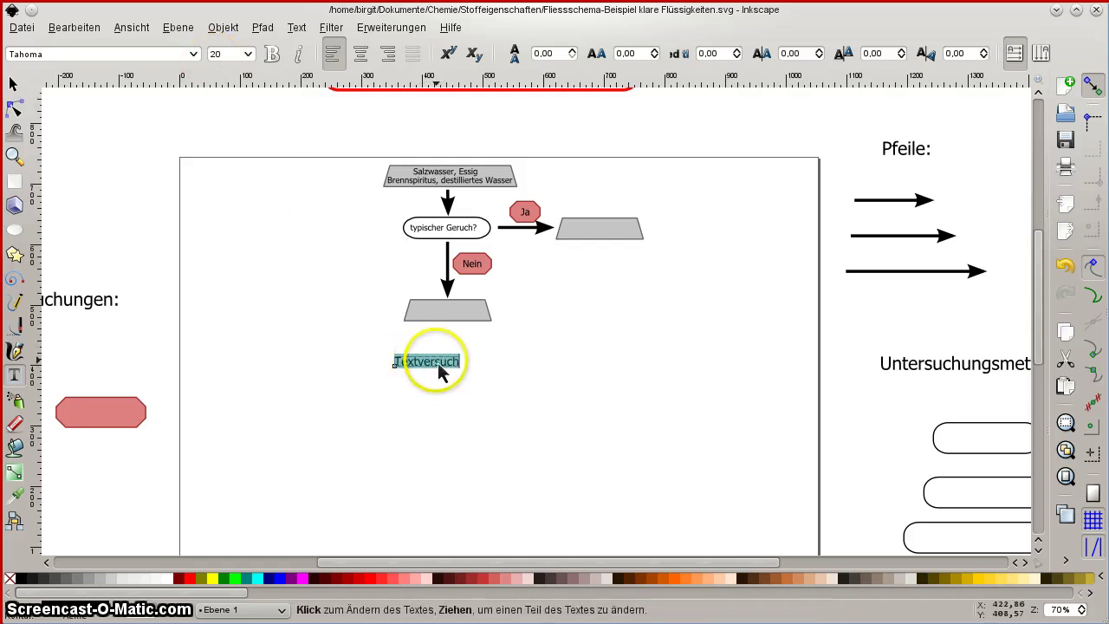
double_click(228, 57)
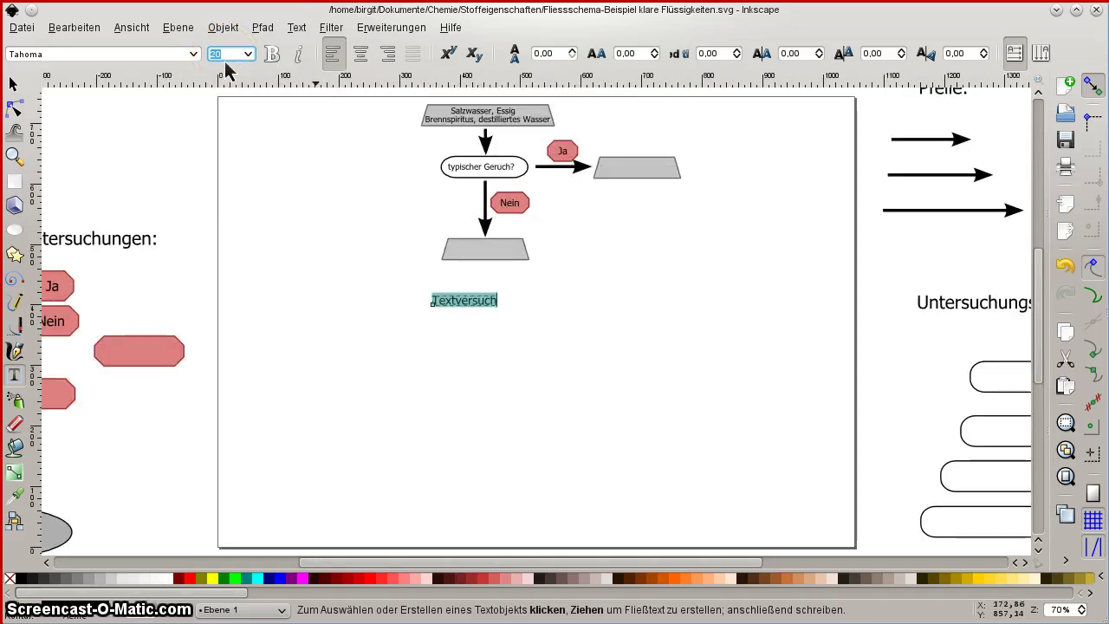
left_click(229, 55)
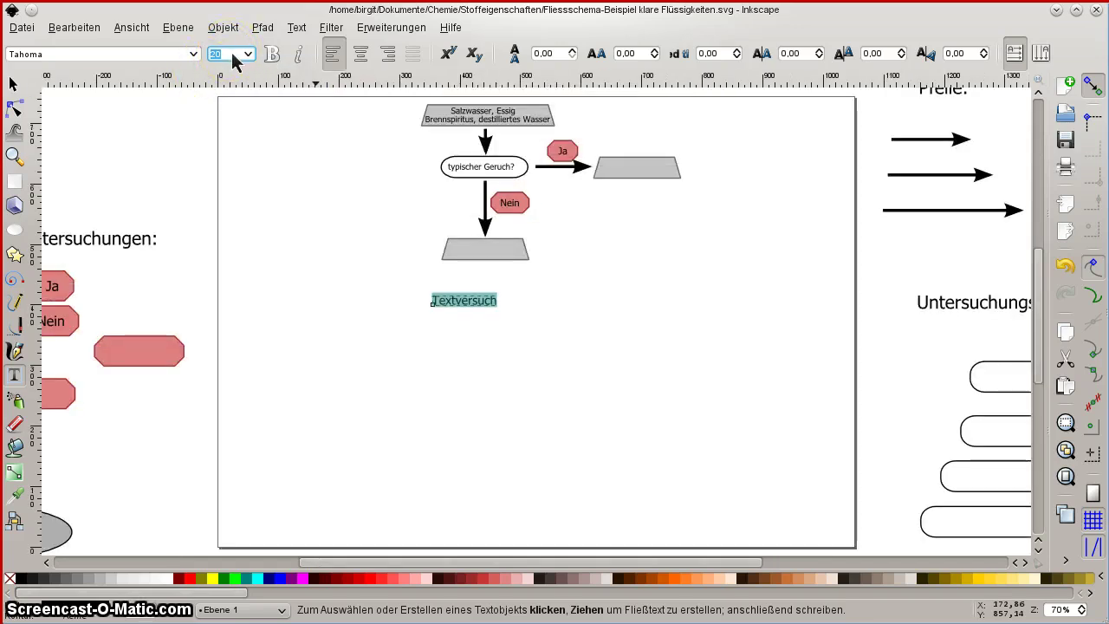
type("50")
key("Return")
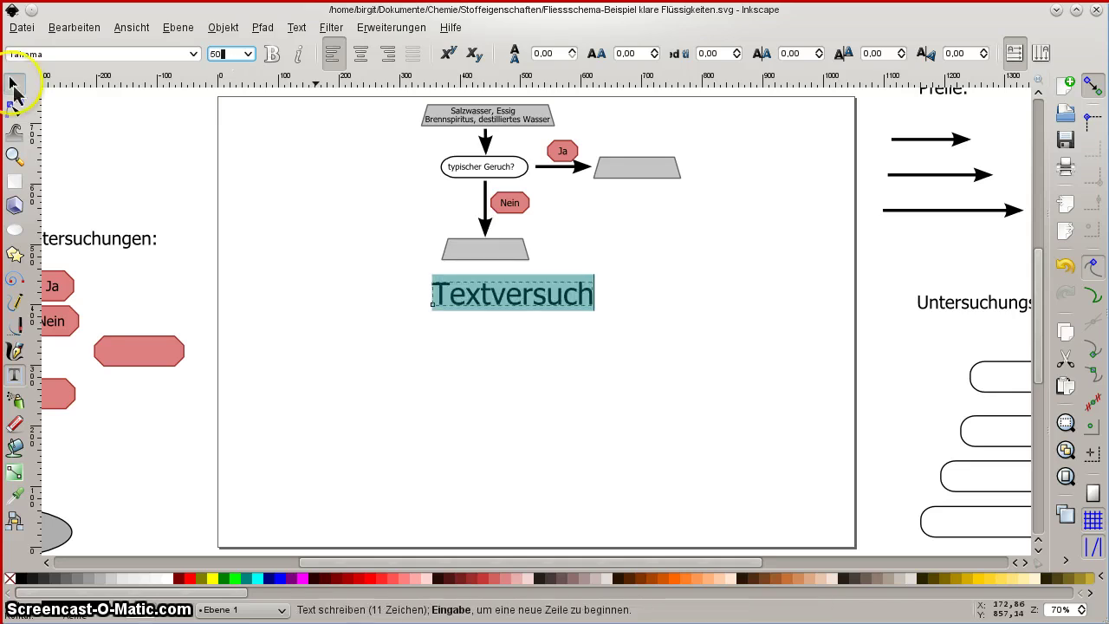
left_click(13, 86)
mouse_move(513, 304)
left_mouse_down()
mouse_move(446, 317)
mouse_move(485, 366)
mouse_move(492, 338)
left_mouse_up()
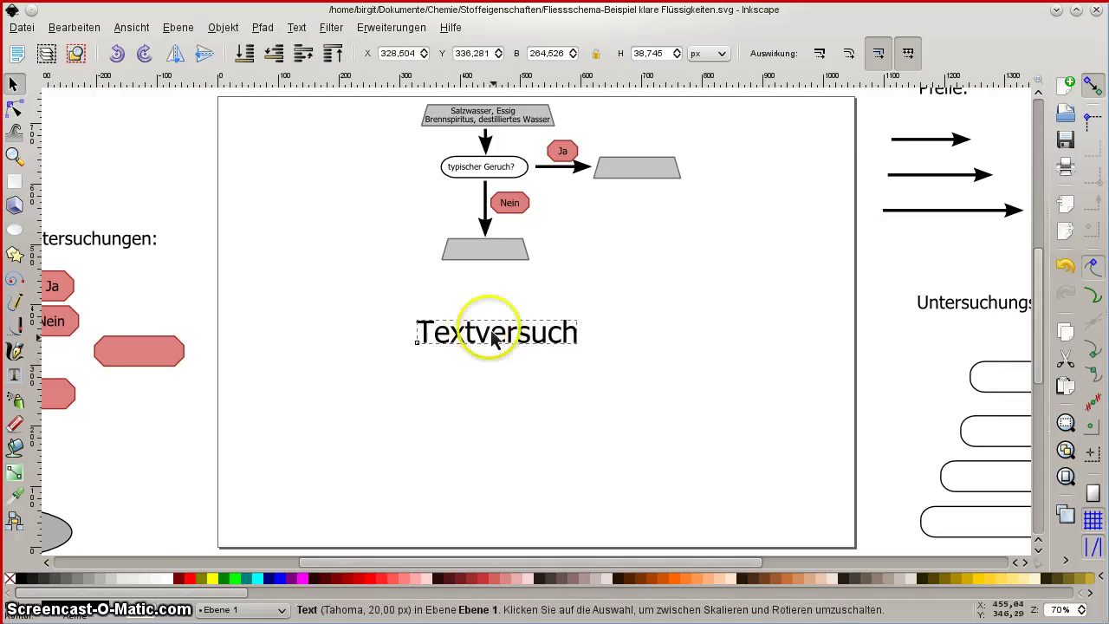
left_click(14, 374)
left_click(456, 394)
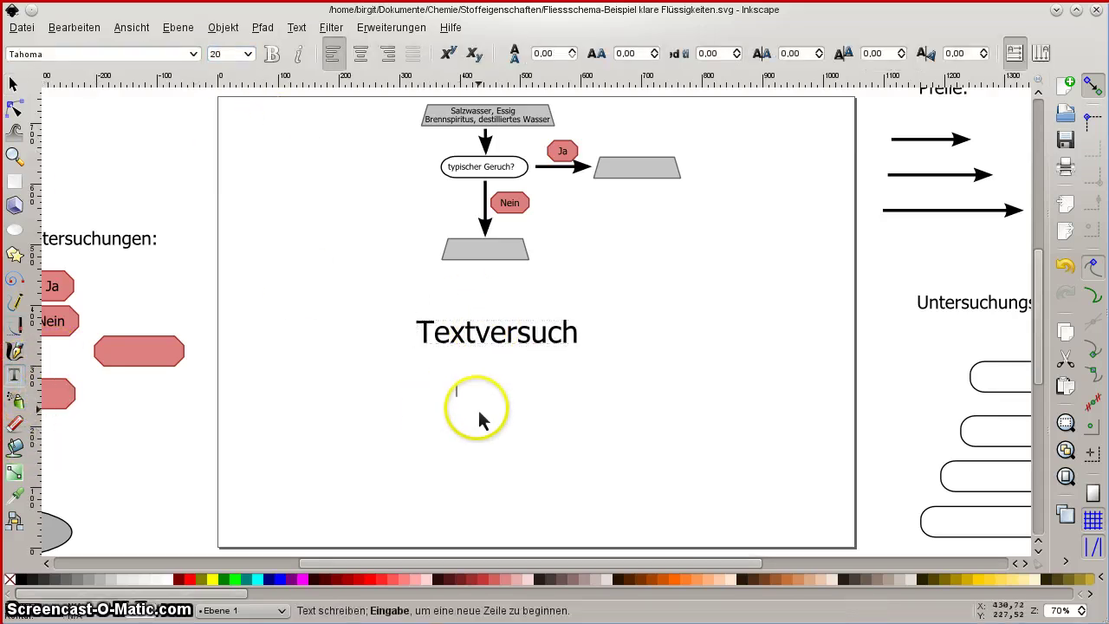
type("dasd")
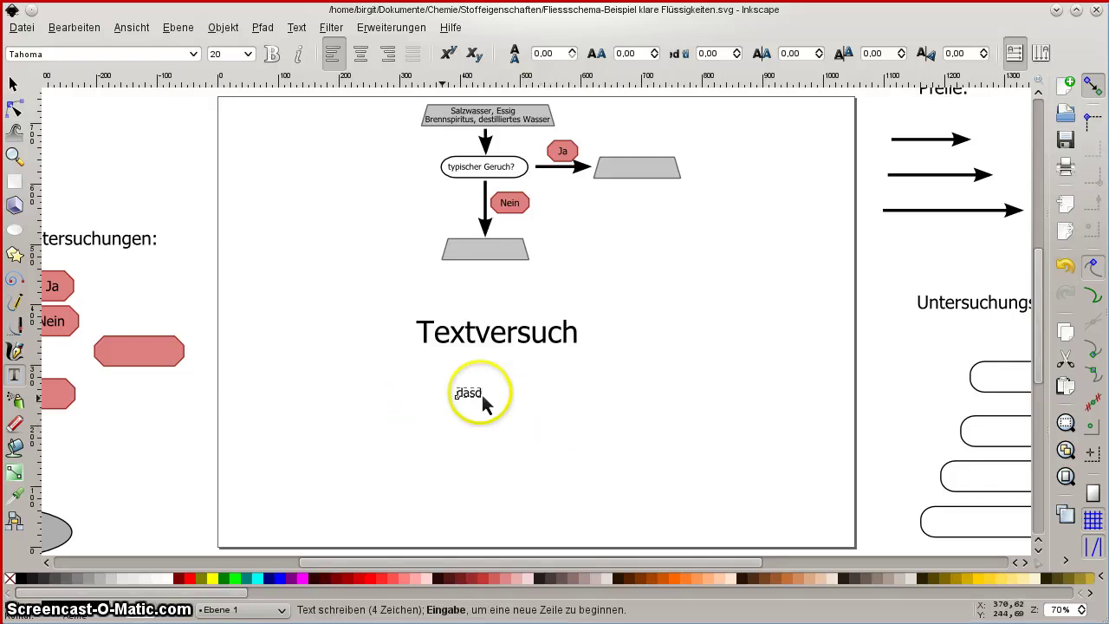
double_click(478, 394)
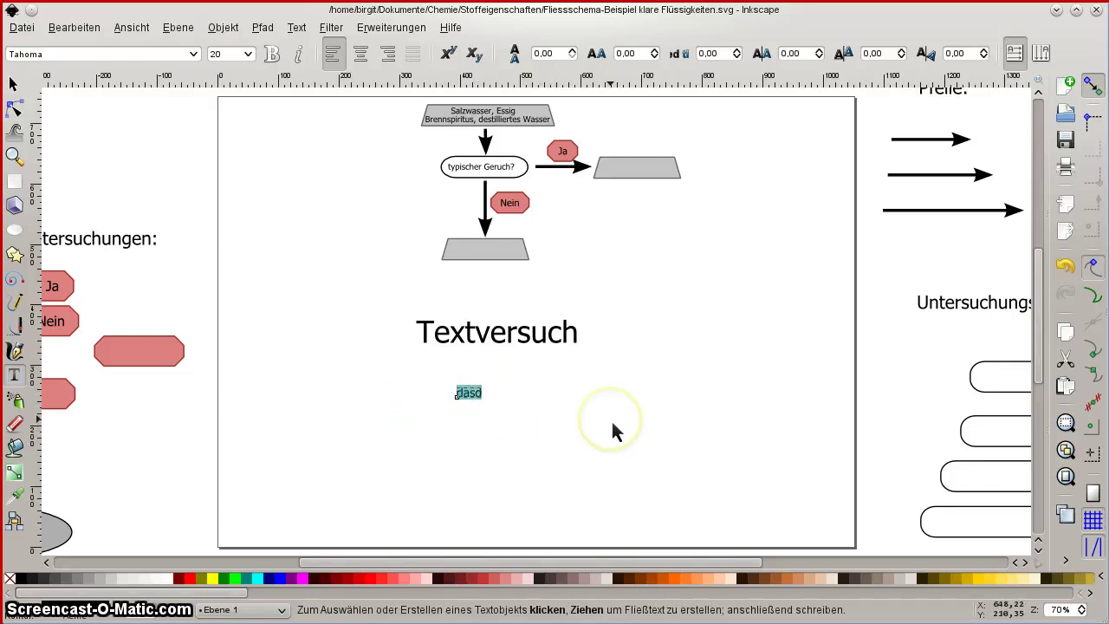
key("BackSpace")
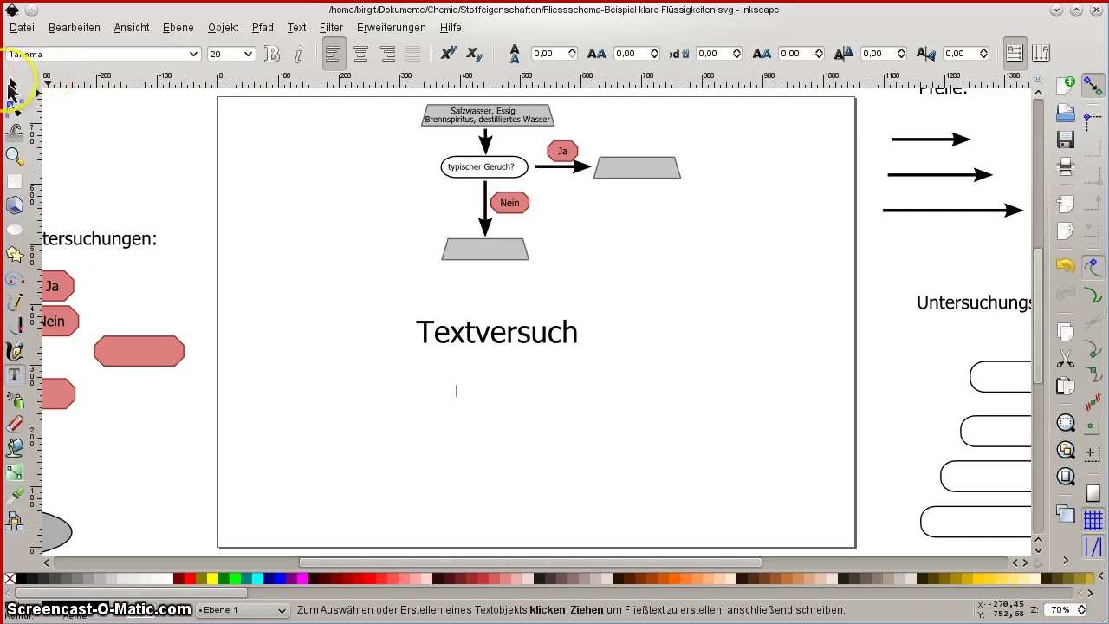
left_click(12, 87)
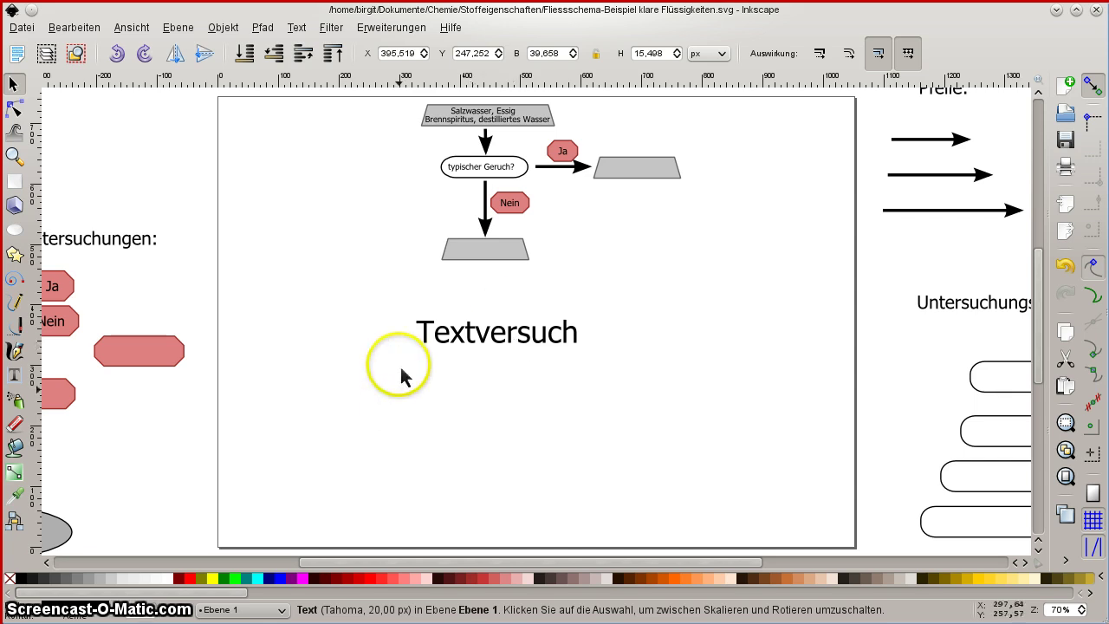
scroll(430, 333, "down", 2)
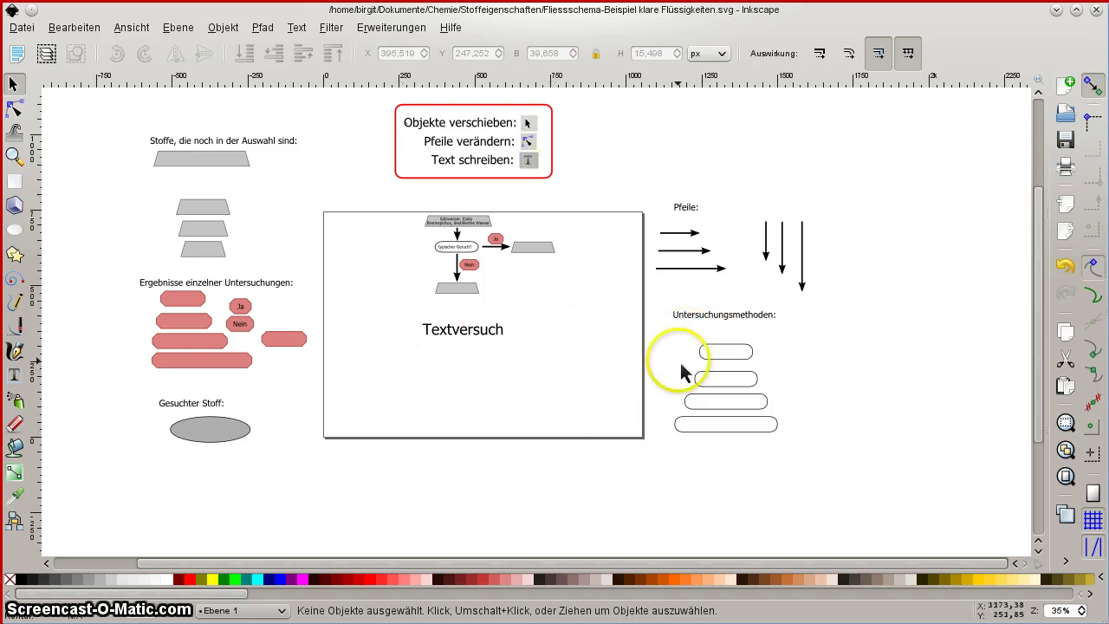
scroll(408, 240, "up", 1, "ctrl")
left_click(409, 248)
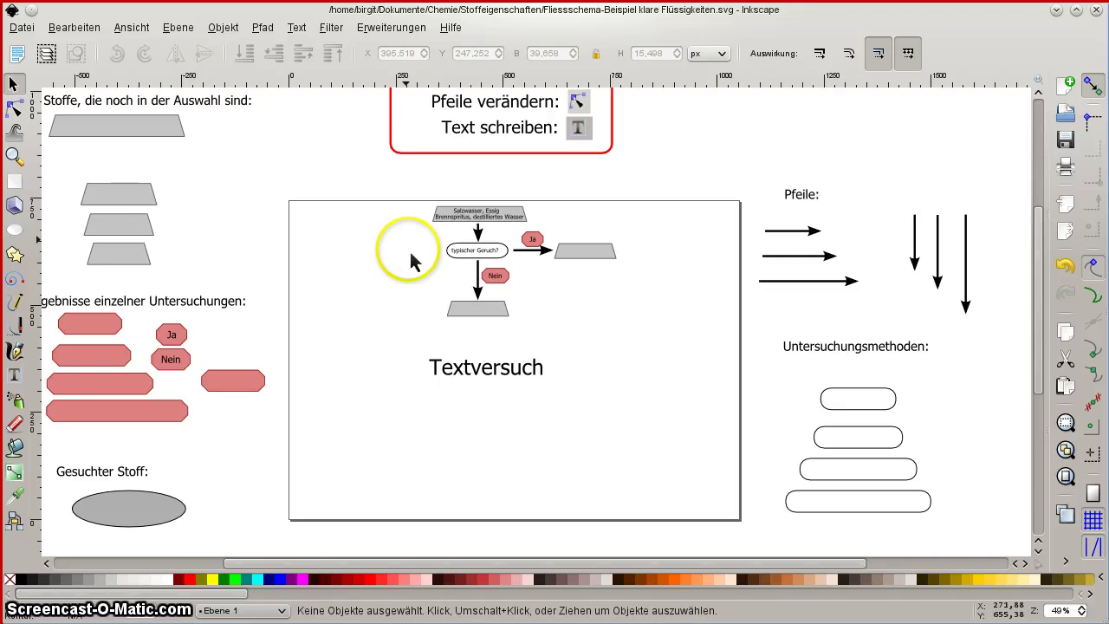